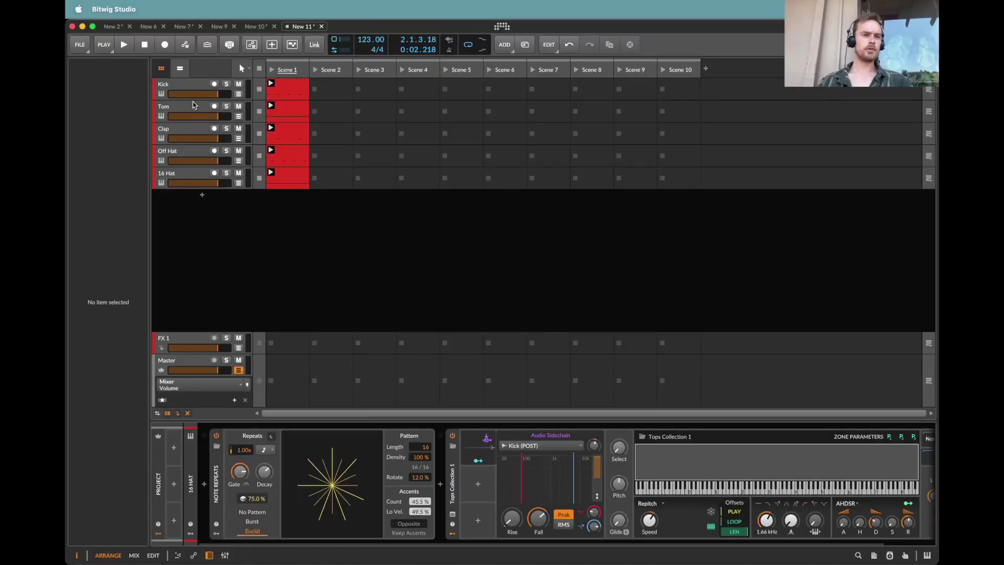
Step: Examine the sample zones of the Kick track's Kick Collection 1 sampler in its multisample editor, and close the editor
{"action": "left_click", "coordinate": [189, 90]}
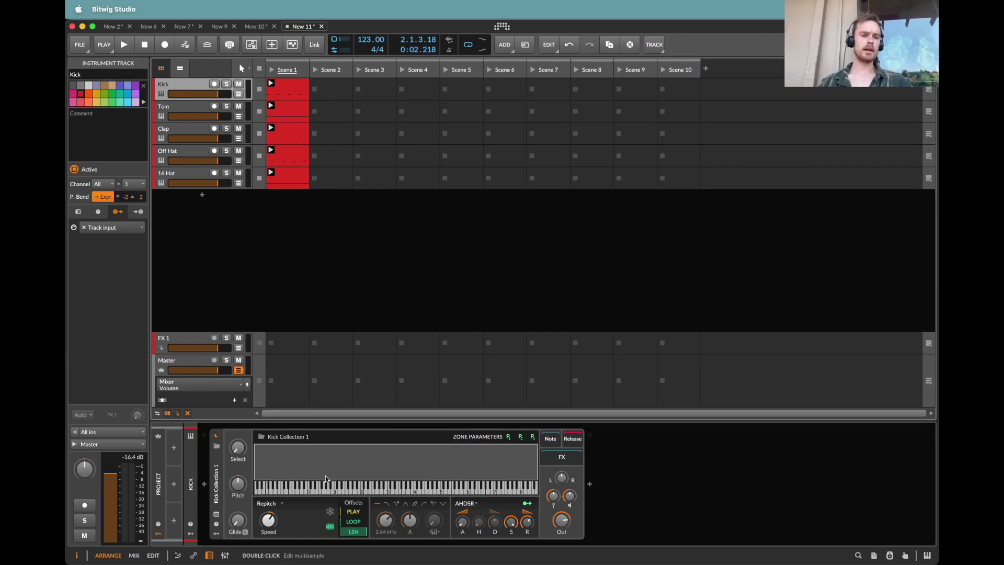
{"action": "left_click", "coordinate": [302, 467]}
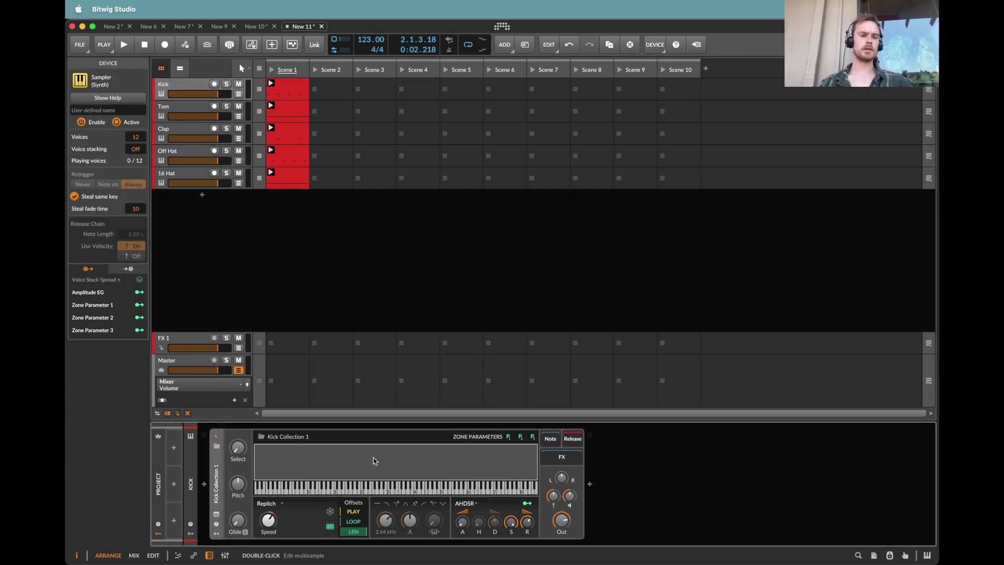
{"action": "double_click", "coordinate": [308, 462]}
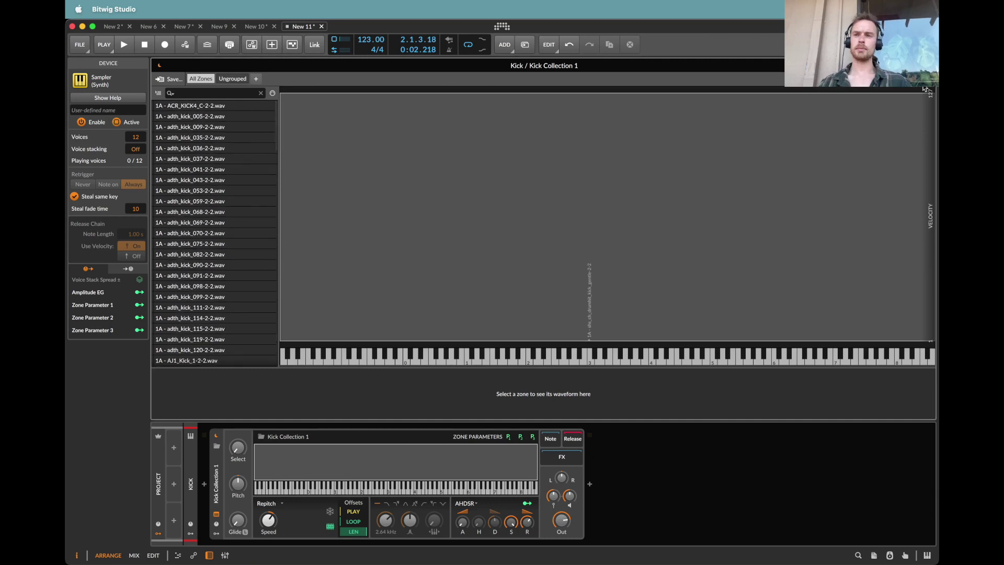
{"action": "left_click", "coordinate": [930, 66]}
Step: Solo the Kick track and audition different kick samples by sweeping the sampler's Select knob during playback
{"action": "left_click", "coordinate": [226, 85]}
{"action": "key", "text": "space"}
{"action": "left_click_drag", "start_coordinate": [236, 454], "coordinate": [236, 419]}
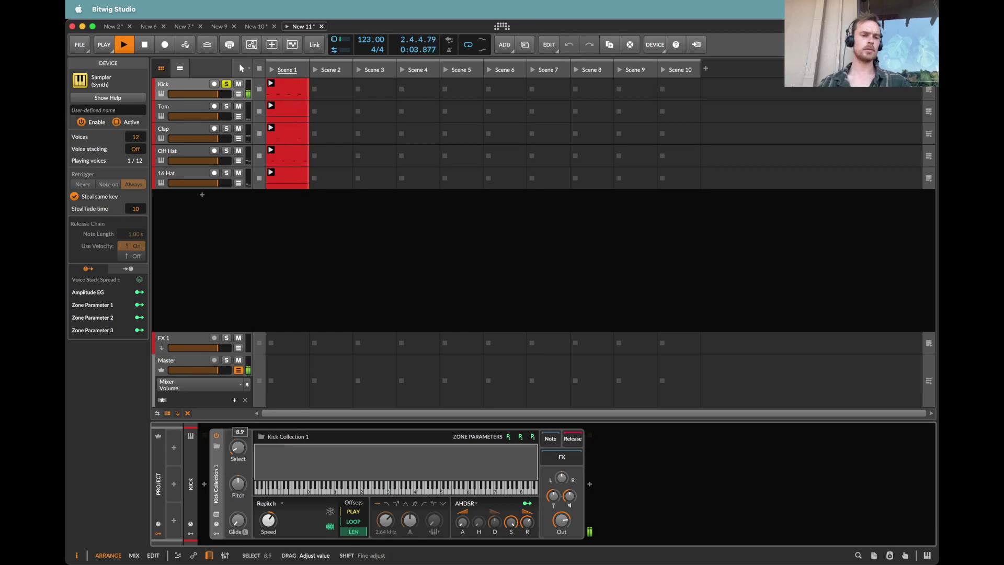
{"action": "key", "text": "space"}
Step: Solo the Off Hat track and examine several loop zones in its Tops Collection 1 multisample editor, closing the editor when done
{"action": "left_click", "coordinate": [174, 108]}
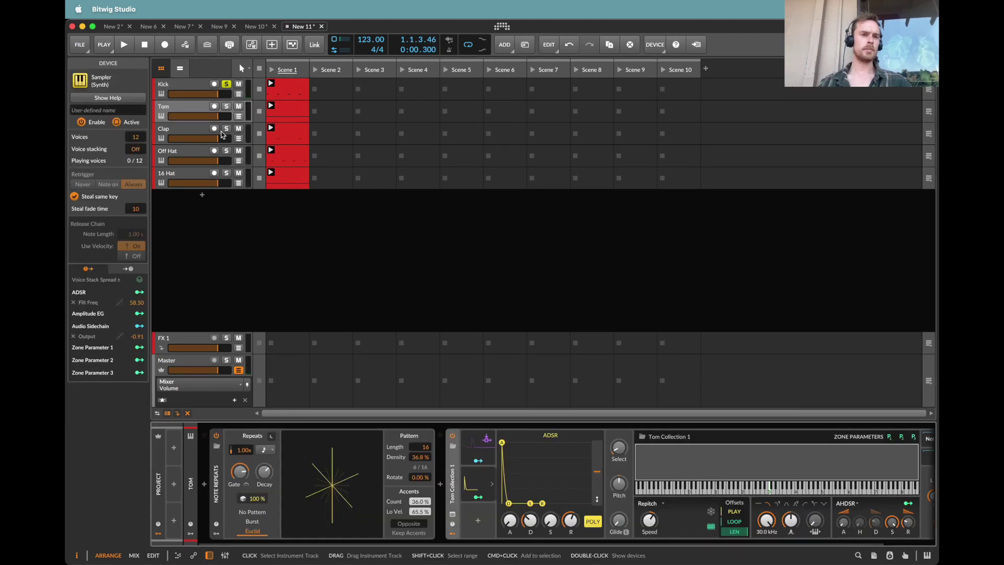
{"action": "left_click", "coordinate": [227, 152]}
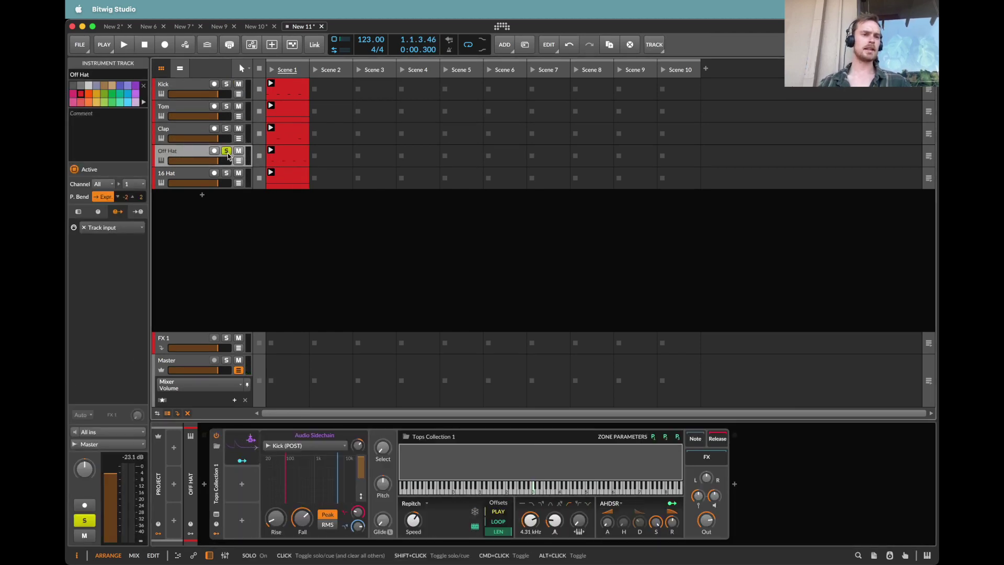
{"action": "double_click", "coordinate": [465, 456]}
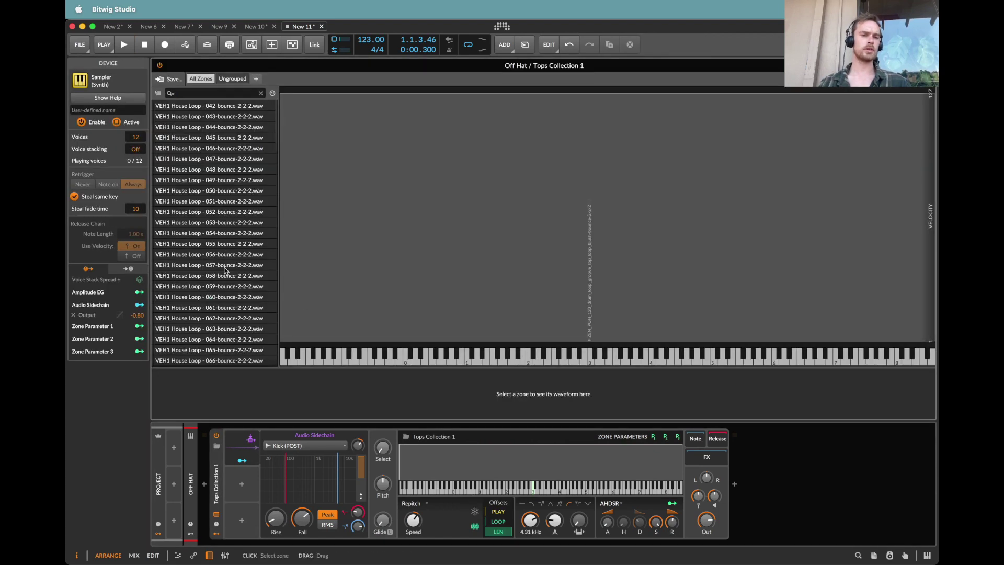
{"action": "left_click", "coordinate": [224, 266]}
{"action": "left_click", "coordinate": [210, 311]}
{"action": "left_click", "coordinate": [221, 203]}
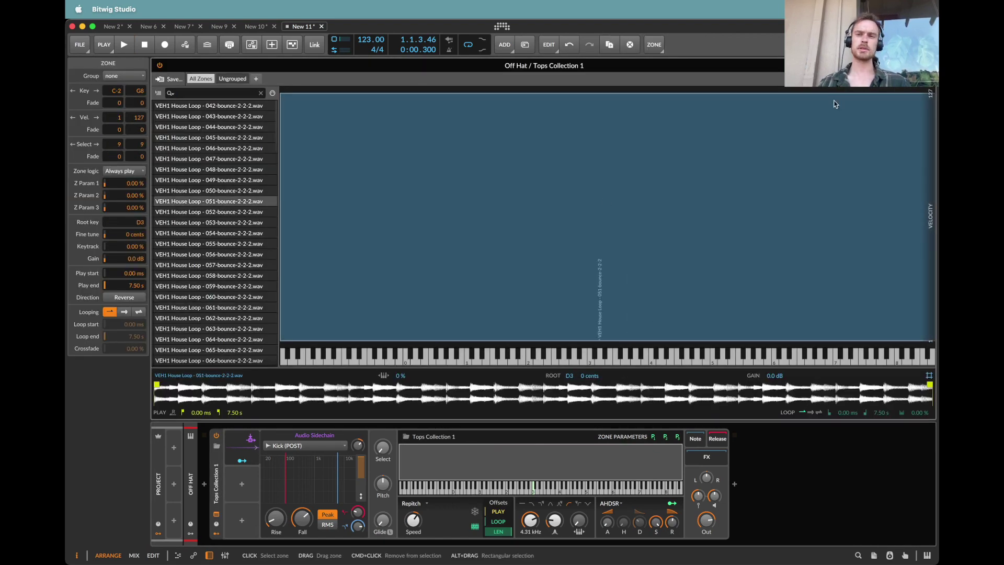
{"action": "double_click", "coordinate": [565, 460]}
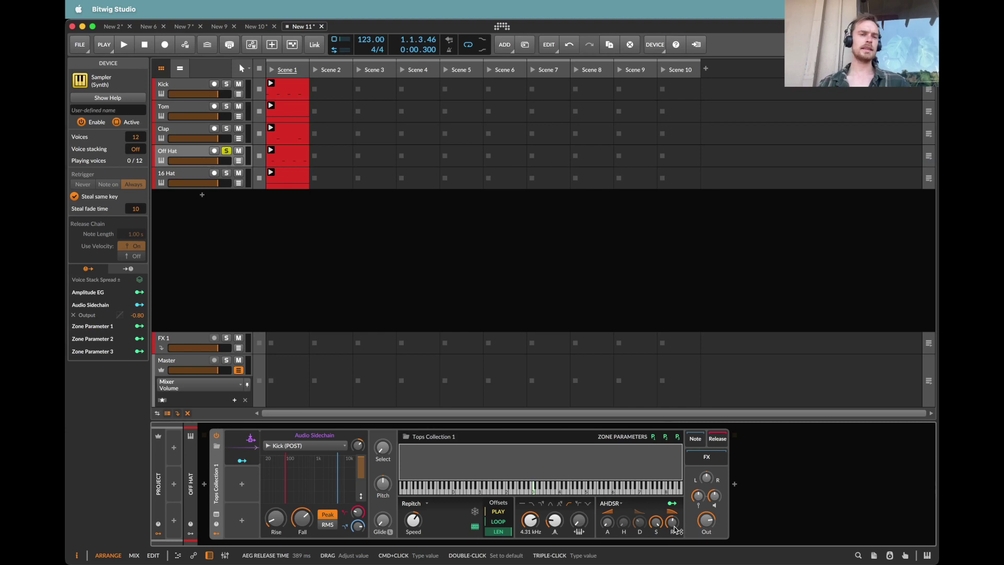
Step: Adjust the release time of the Off Hat sampler's amplitude envelope while playing the track
{"action": "key", "text": "space"}
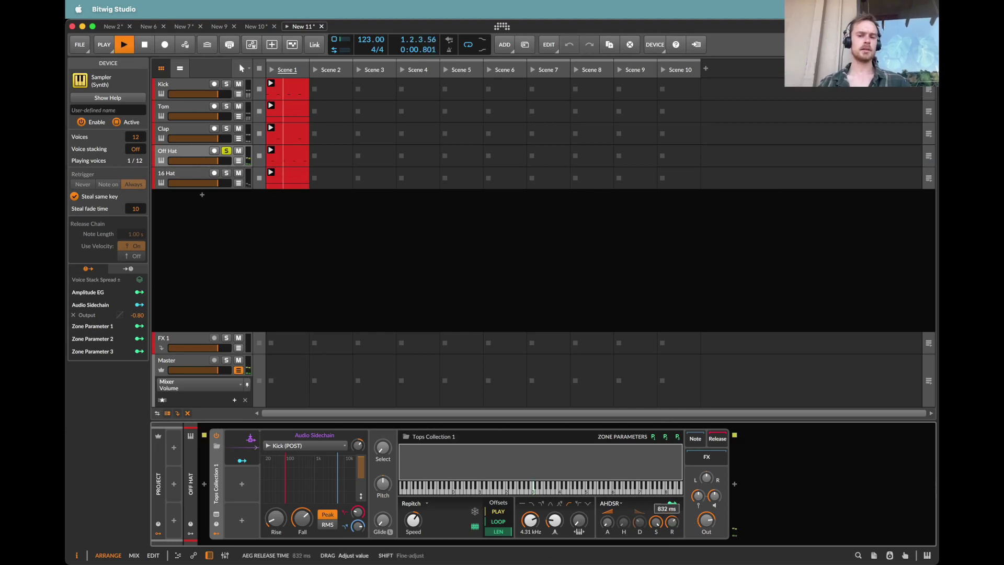
{"action": "left_click_drag", "start_coordinate": [674, 529], "coordinate": [674, 541]}
{"action": "key", "text": "space"}
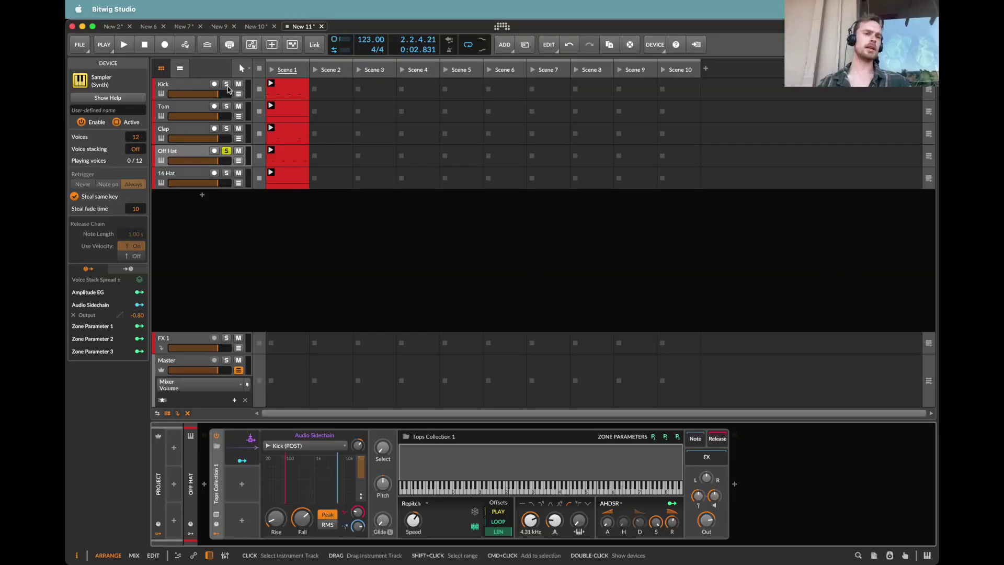
Step: Solo the Kick track and insert a Poly Grid device before its Kick Collection 1 sampler
{"action": "left_click", "coordinate": [226, 85]}
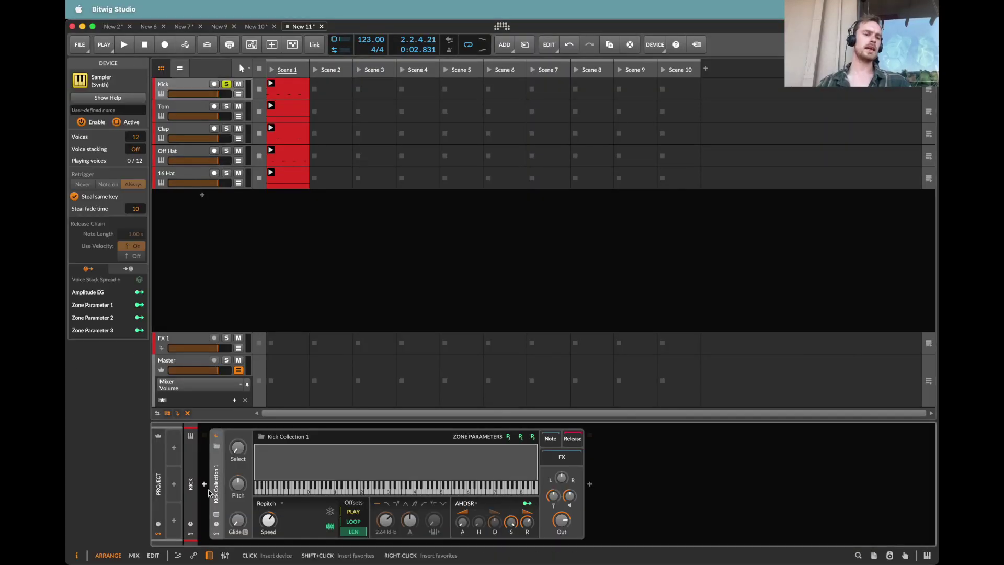
{"action": "left_click", "coordinate": [204, 484]}
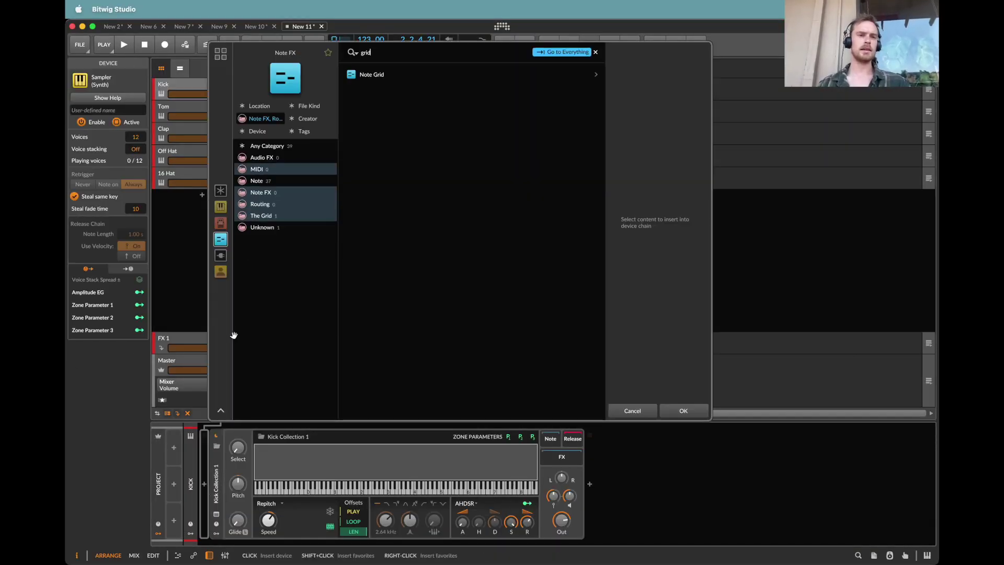
{"action": "left_click", "coordinate": [220, 191]}
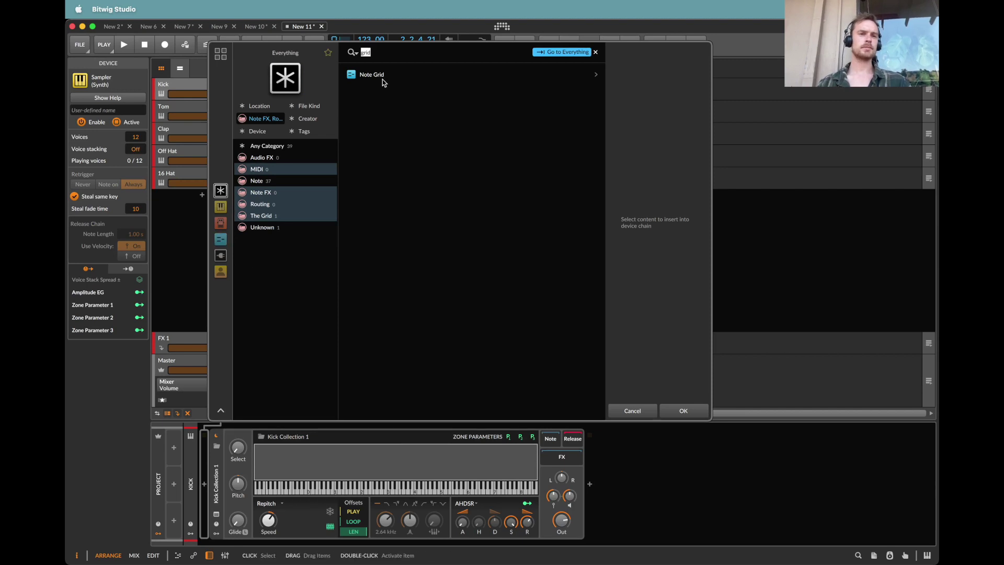
{"action": "left_click", "coordinate": [381, 97]}
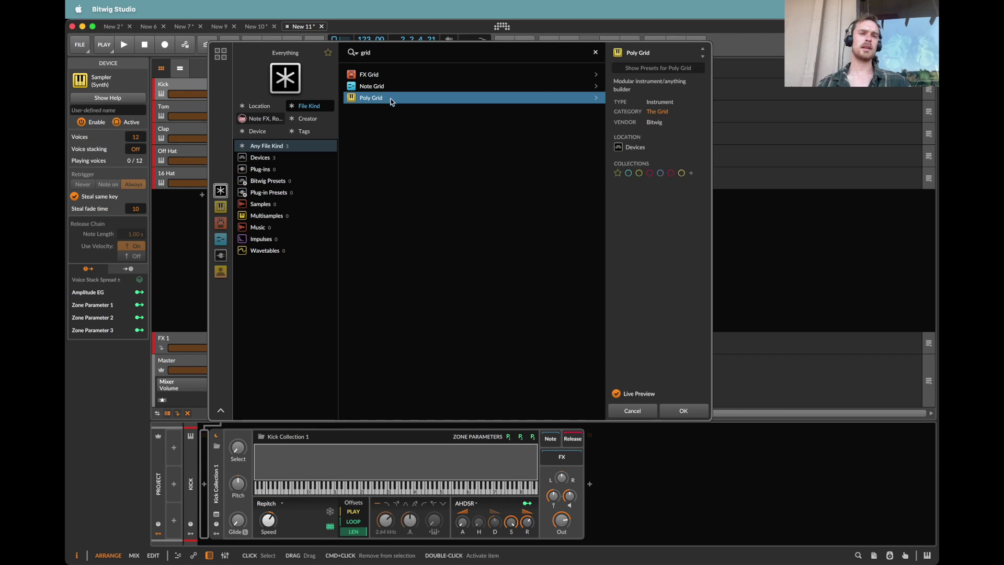
{"action": "double_click", "coordinate": [391, 98]}
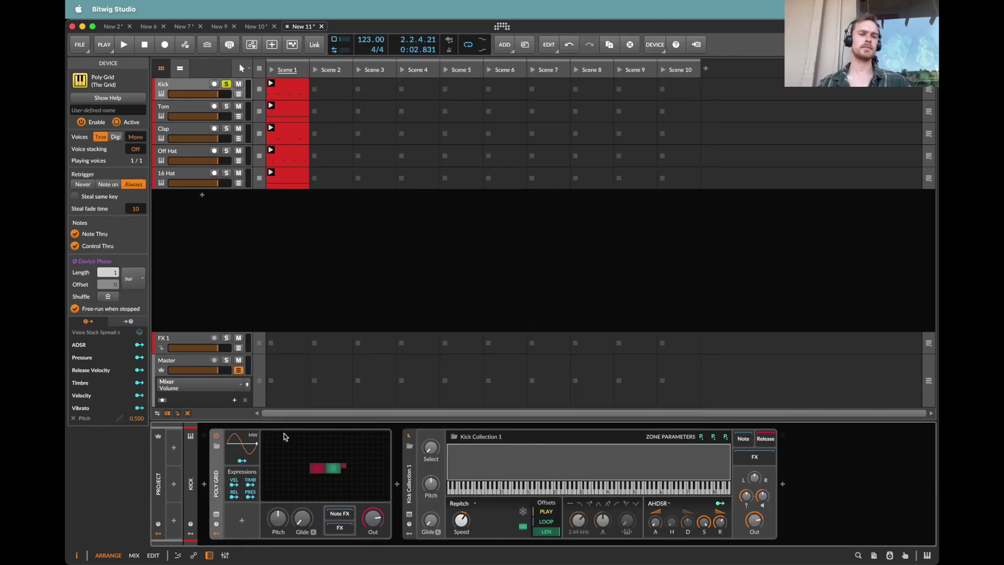
Step: Delete all default modules from the Poly Grid and move the Kick Collection 1 sampler into its FX chain
{"action": "left_click", "coordinate": [327, 454]}
{"action": "left_click_drag", "start_coordinate": [457, 166], "coordinate": [704, 329]}
{"action": "key", "text": "Delete"}
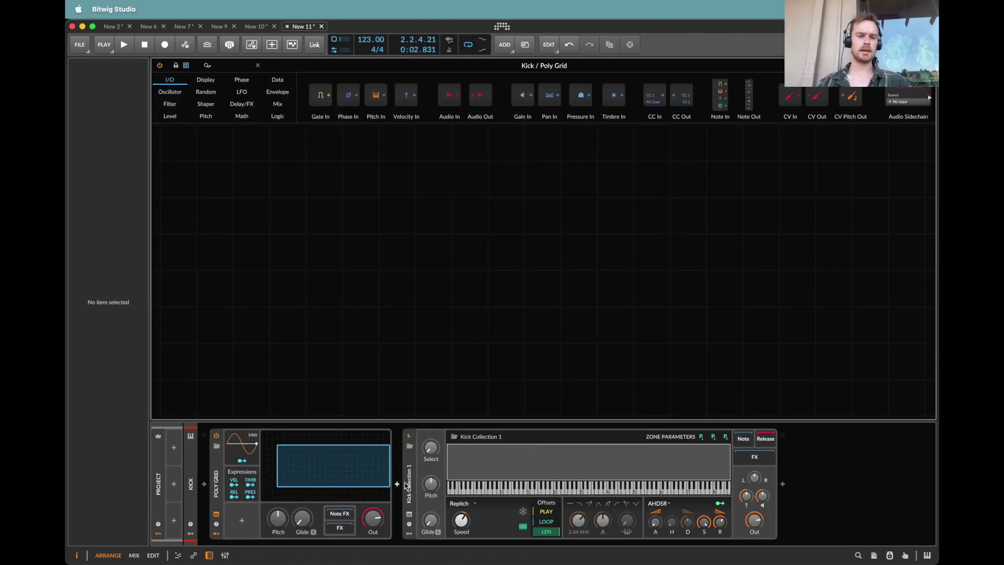
{"action": "left_click_drag", "start_coordinate": [410, 482], "coordinate": [342, 529]}
Step: Add Trigger, Dice and Modulator Out modules to the Poly Grid, connected in series
{"action": "left_click", "coordinate": [233, 63]}
{"action": "type", "text": "trig"}
{"action": "left_click_drag", "start_coordinate": [173, 95], "coordinate": [365, 216]}
{"action": "left_click", "coordinate": [224, 65]}
{"action": "type", "text": "dic"}
{"action": "left_click_drag", "start_coordinate": [173, 95], "coordinate": [387, 219]}
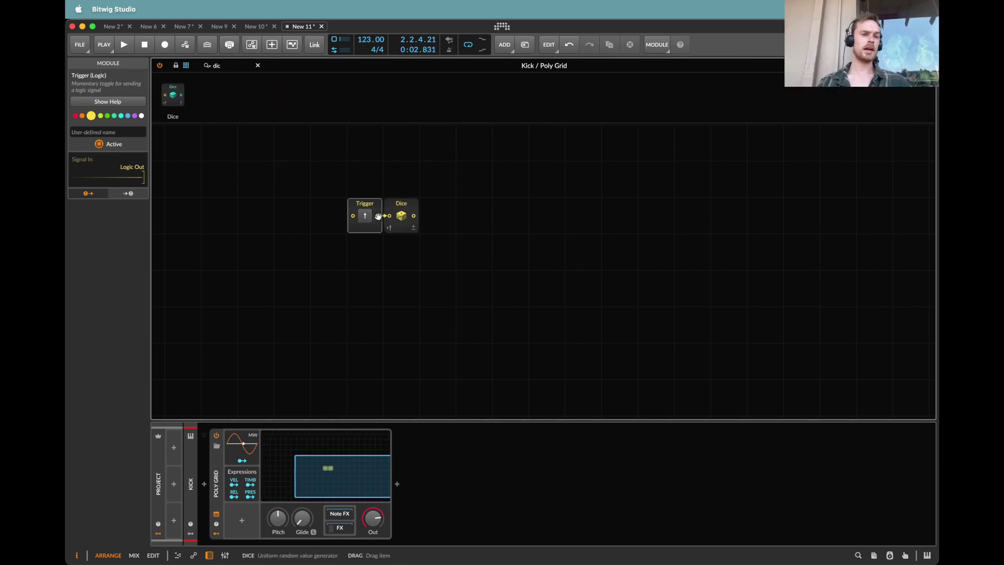
{"action": "type", "text": "mod"}
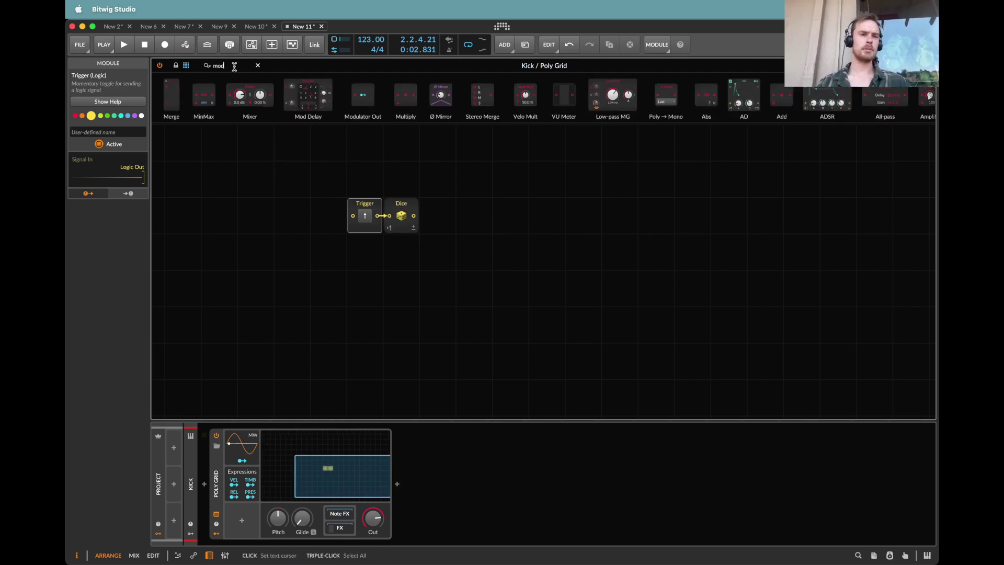
{"action": "left_click_drag", "start_coordinate": [240, 94], "coordinate": [415, 217]}
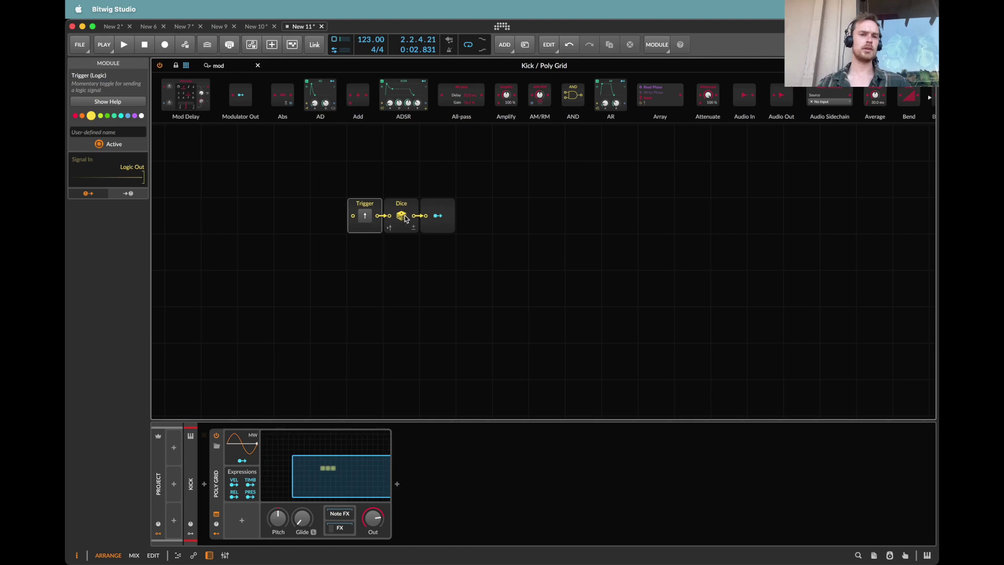
Step: Show the Poly Grid's FX chain and add a Button module feeding the Trigger
{"action": "left_click", "coordinate": [349, 531]}
{"action": "type", "text": "but"}
{"action": "left_click_drag", "start_coordinate": [171, 99], "coordinate": [330, 215]}
{"action": "left_click", "coordinate": [331, 216]}
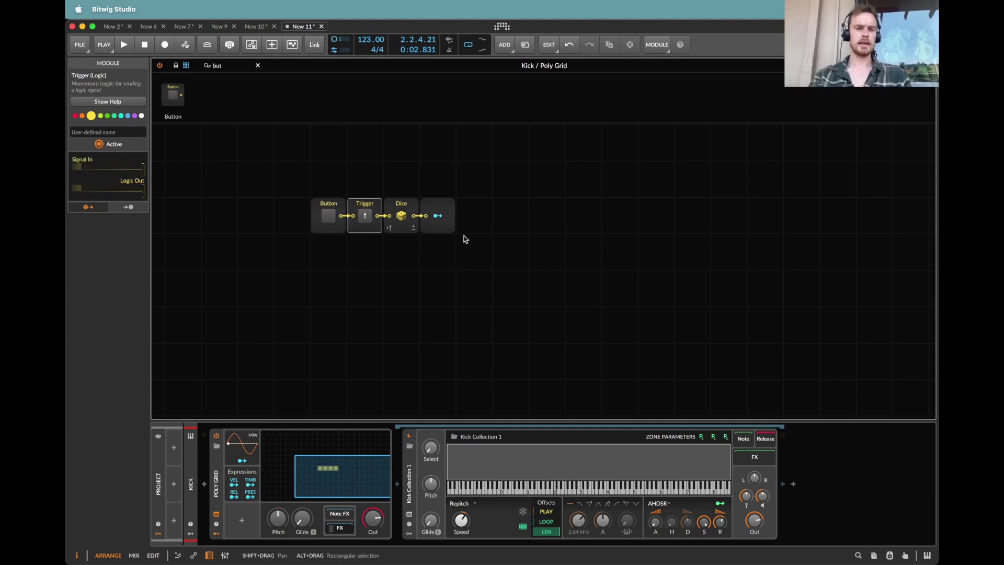
Step: Map the Modulator Out to the sampler's Select knob and test it by firing the Trigger during playback
{"action": "left_click", "coordinate": [439, 218]}
{"action": "left_click_drag", "start_coordinate": [431, 453], "coordinate": [430, 400]}
{"action": "key", "text": "space"}
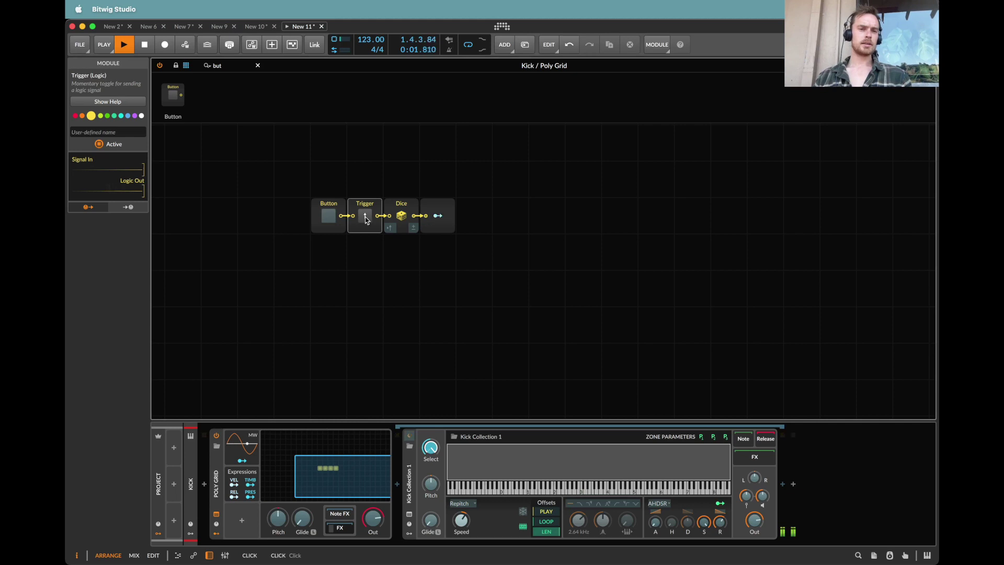
{"action": "left_click", "coordinate": [438, 217]}
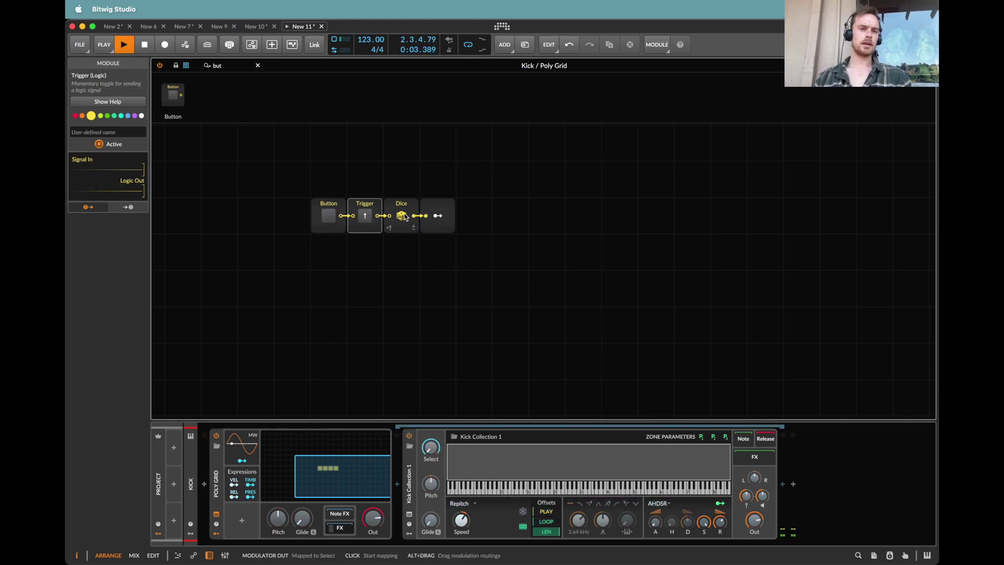
{"action": "left_click", "coordinate": [367, 220]}
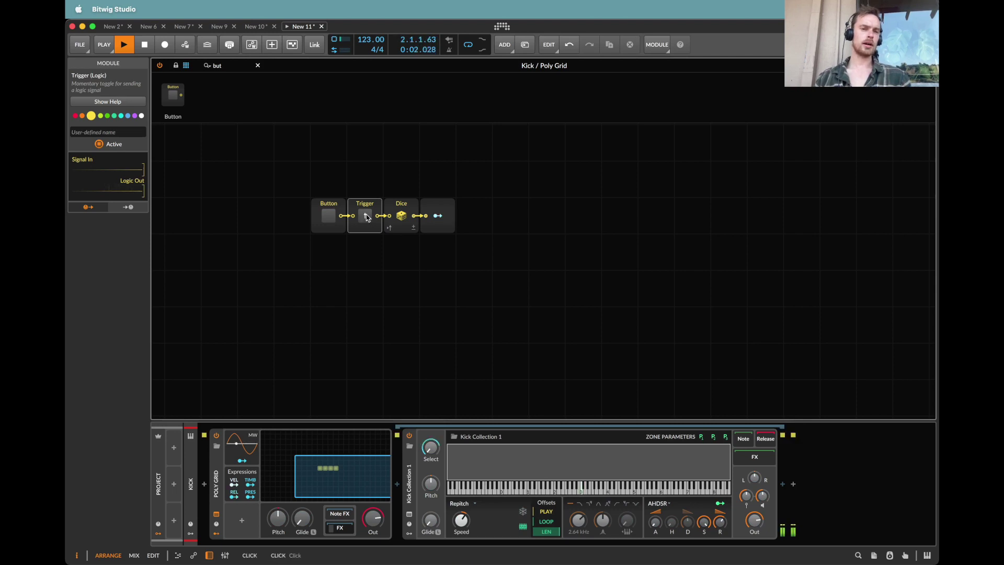
Step: Duplicate the Dice and Modulator Out pair, and lower the sampler's envelope sustain with a decay of about 72 ms
{"action": "left_click_drag", "start_coordinate": [440, 255], "coordinate": [413, 214]}
{"action": "key", "text": "super+d"}
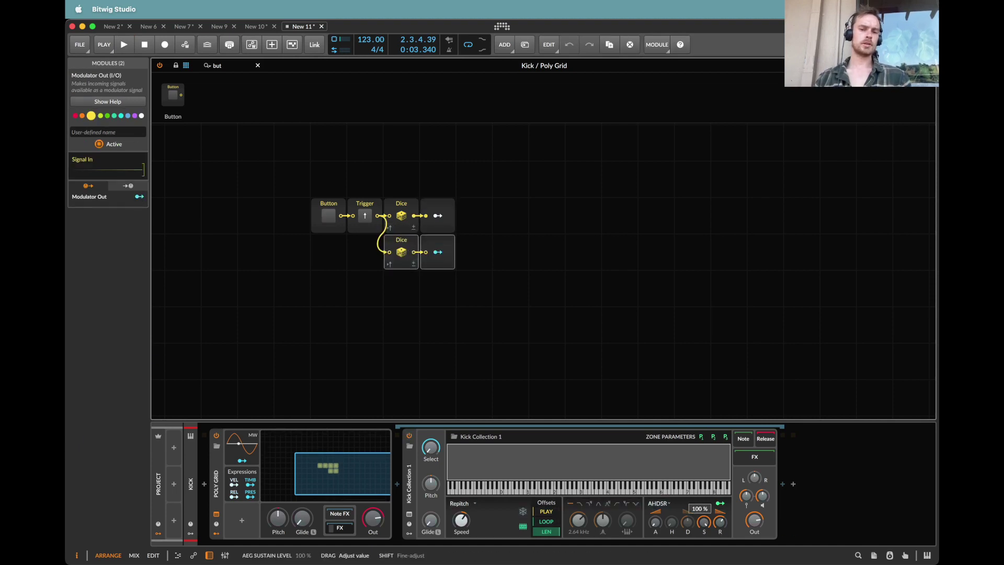
{"action": "key", "text": "space"}
{"action": "left_click_drag", "start_coordinate": [687, 523], "coordinate": [688, 531]}
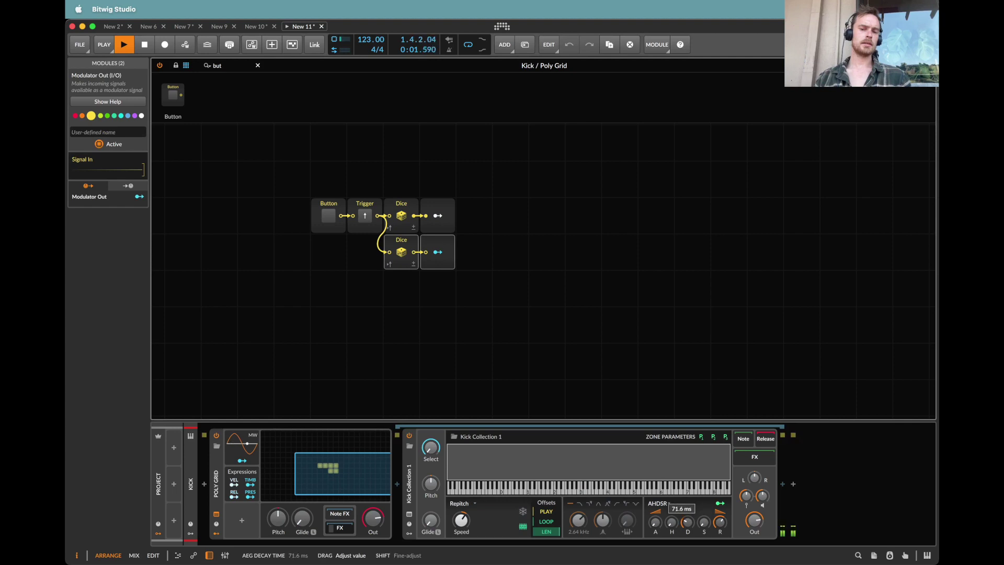
{"action": "key", "text": "space"}
Step: Map the second Modulator Out to the sampler's envelope decay with an amount of +58.88 and test the randomization during playback
{"action": "left_click", "coordinate": [438, 251]}
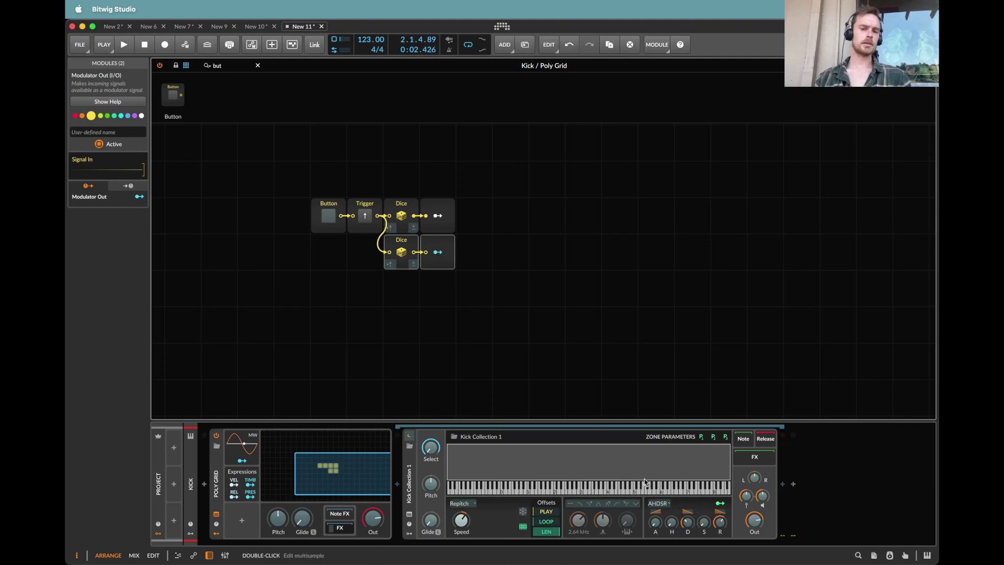
{"action": "left_click_drag", "start_coordinate": [689, 527], "coordinate": [690, 486]}
{"action": "key", "text": "space"}
{"action": "left_click", "coordinate": [328, 215]}
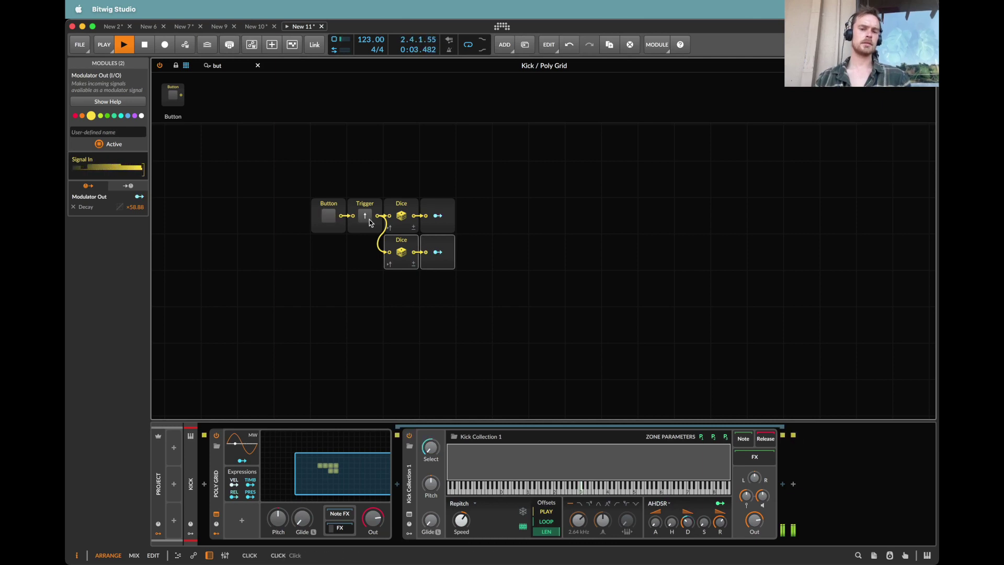
Step: Turn on the sampler's low-pass filter and set its cutoff frequency to 233 Hz
{"action": "left_click", "coordinate": [579, 503]}
{"action": "mouse_move", "coordinate": [580, 524]}
{"action": "left_mouse_down"}
{"action": "mouse_move", "coordinate": [580, 541]}
{"action": "mouse_move", "coordinate": [580, 530]}
{"action": "left_mouse_up"}
{"action": "key", "text": "space"}
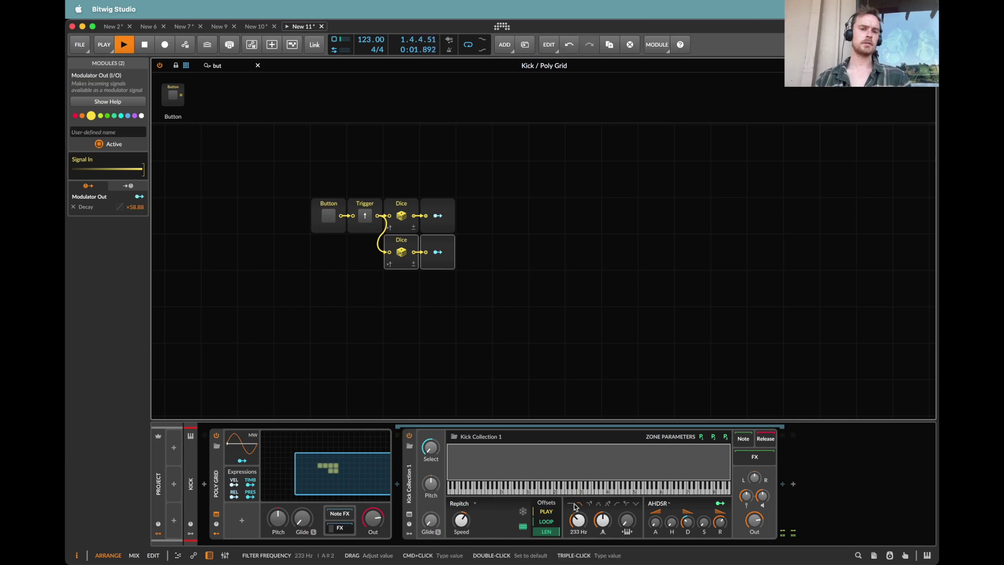
Step: Duplicate the Dice and Modulator Out pair again and map the third Modulator Out to the sampler's filter frequency
{"action": "left_click_drag", "start_coordinate": [476, 273], "coordinate": [381, 263]}
{"action": "key", "text": "super+d"}
{"action": "left_click", "coordinate": [437, 287]}
{"action": "left_click_drag", "start_coordinate": [578, 519], "coordinate": [578, 514]}
{"action": "key", "text": "Escape"}
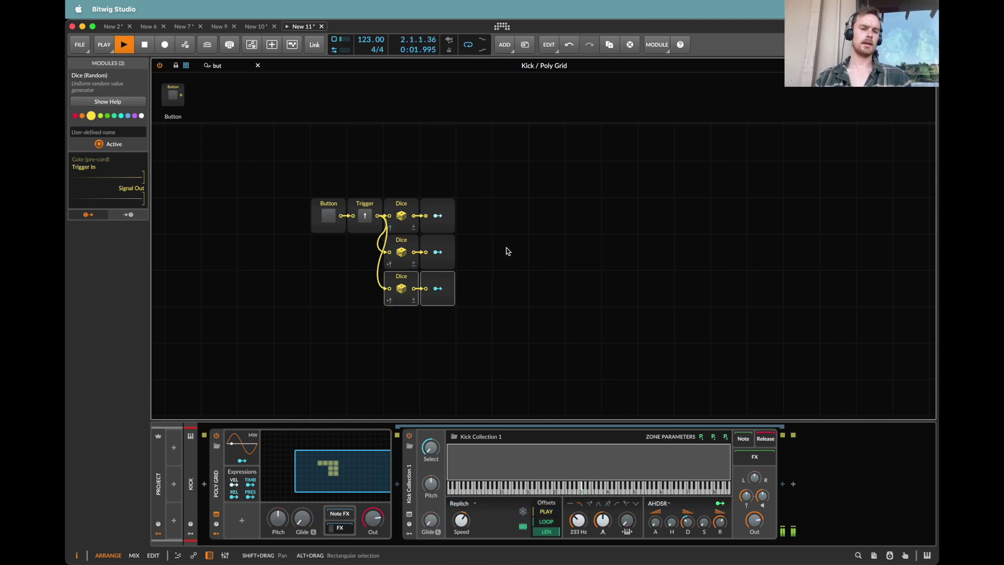
Step: Add a fourth Dice and Modulator Out pair by duplication and map it to the filter resonance with an amount of 0.770
{"action": "left_click_drag", "start_coordinate": [466, 282], "coordinate": [384, 286]}
{"action": "key", "text": "super+d"}
{"action": "mouse_move", "coordinate": [602, 517]}
{"action": "left_mouse_down"}
{"action": "mouse_move", "coordinate": [603, 535]}
{"action": "mouse_move", "coordinate": [602, 509]}
{"action": "left_mouse_up"}
{"action": "left_click", "coordinate": [437, 324]}
{"action": "key", "text": "Escape"}
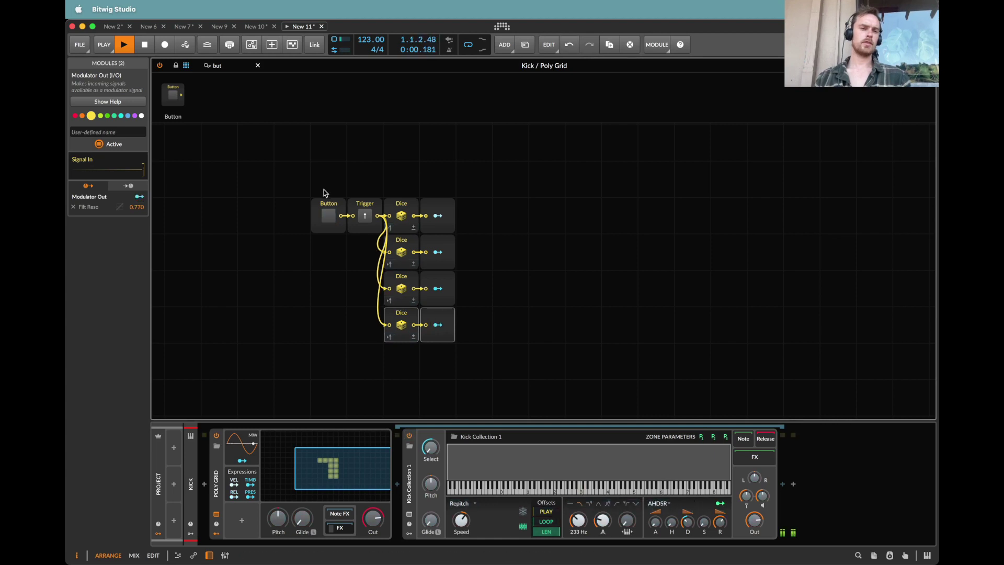
Step: Test the randomized kick sound by toggling the Button module repeatedly during playback, and stop playback
{"action": "left_click", "coordinate": [329, 217]}
{"action": "left_click", "coordinate": [329, 217]}
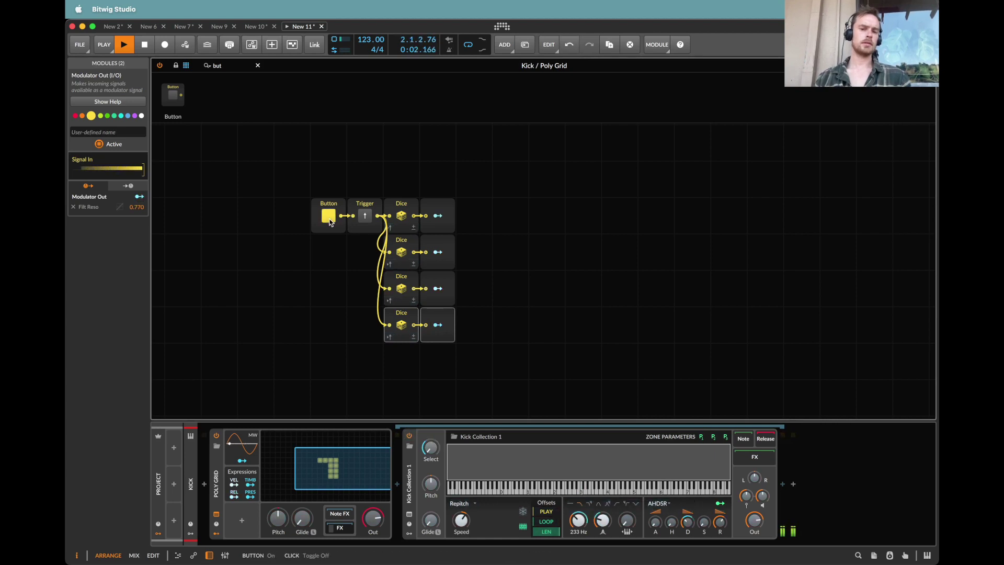
{"action": "left_click", "coordinate": [330, 218]}
{"action": "left_click", "coordinate": [330, 218]}
{"action": "left_click", "coordinate": [330, 218]}
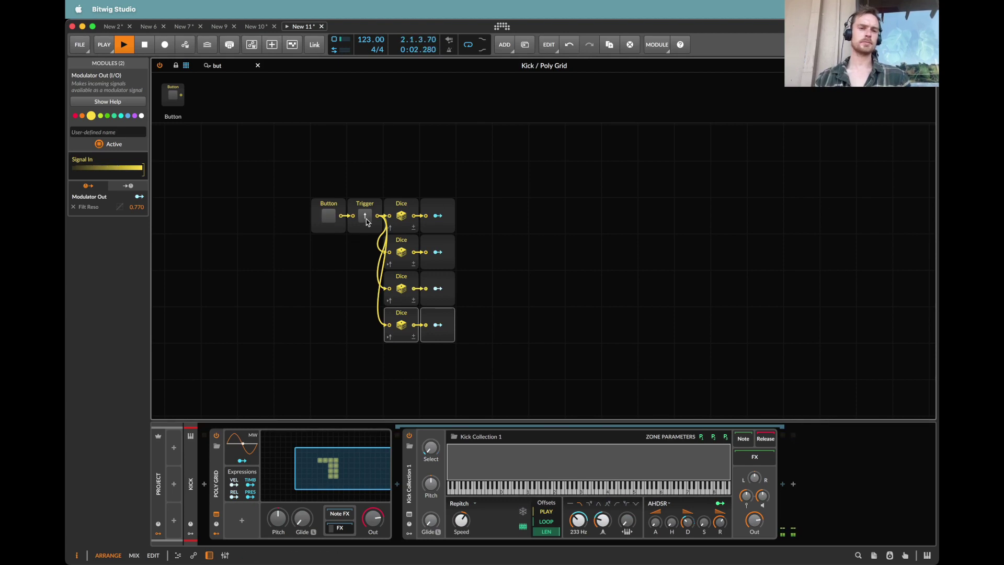
{"action": "key", "text": "space"}
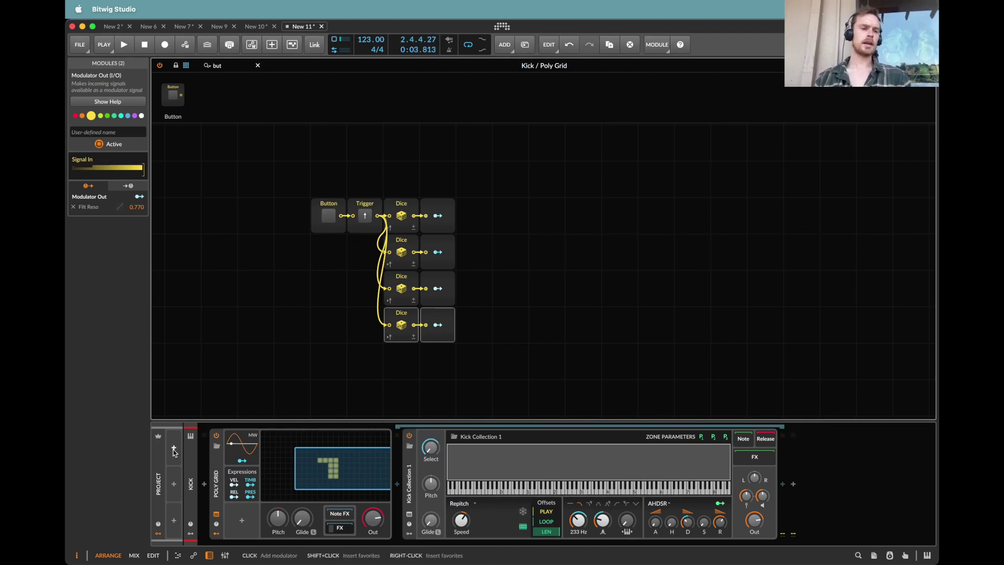
Step: Add a Button modulator to the first free project-level modulator slot
{"action": "left_click", "coordinate": [174, 448]}
{"action": "type", "text": "but"}
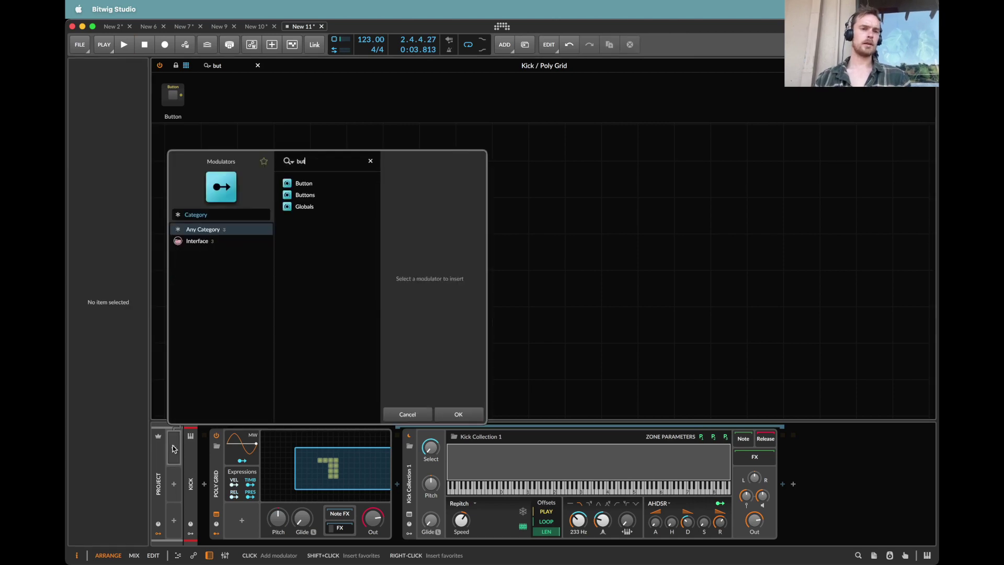
{"action": "key", "text": "Down"}
{"action": "key", "text": "Return"}
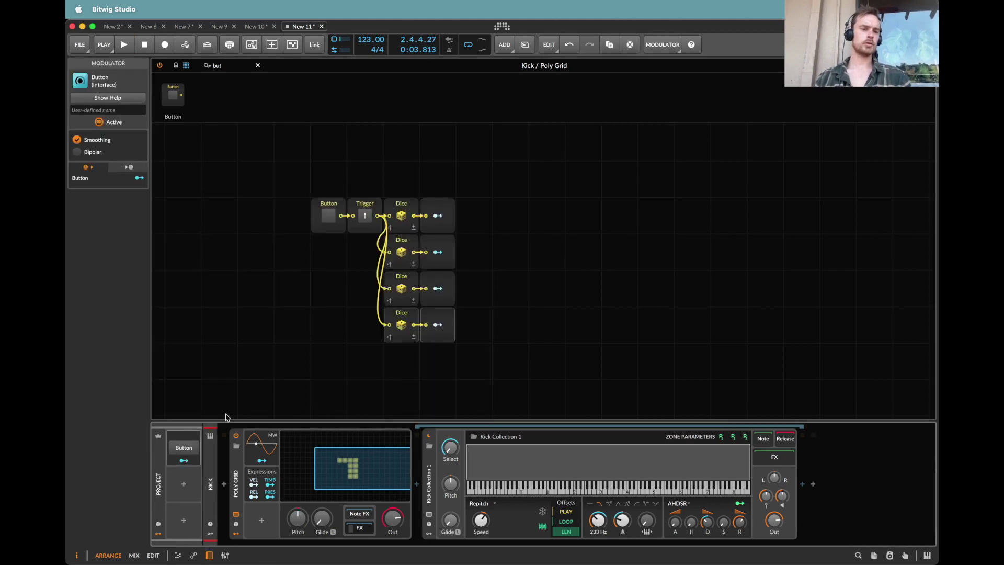
Step: Map the project-level Button modulator to the kick grid's Button module with an amount of 1.000 and name it Random
{"action": "left_click", "coordinate": [184, 460]}
{"action": "left_click", "coordinate": [328, 215]}
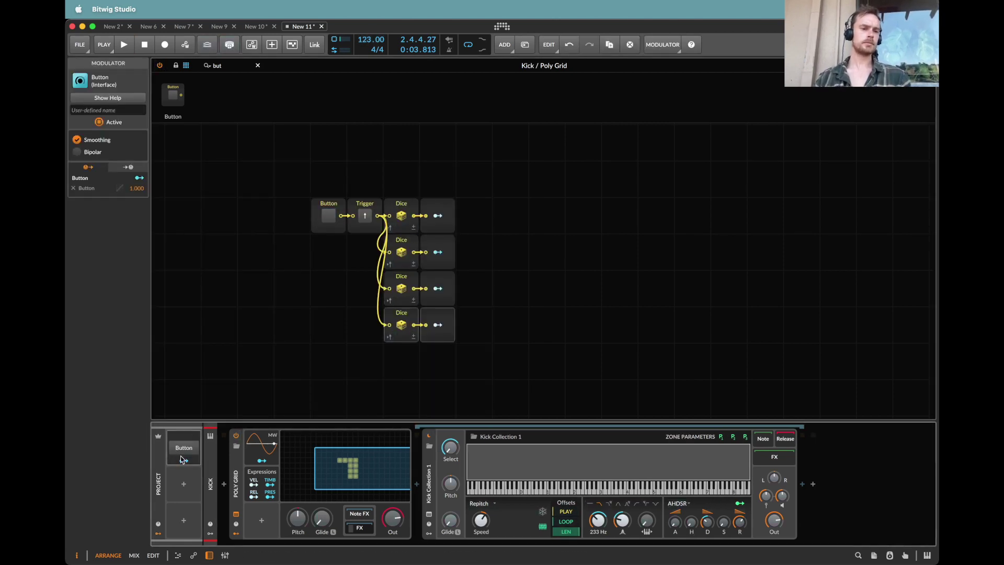
{"action": "left_click", "coordinate": [110, 111]}
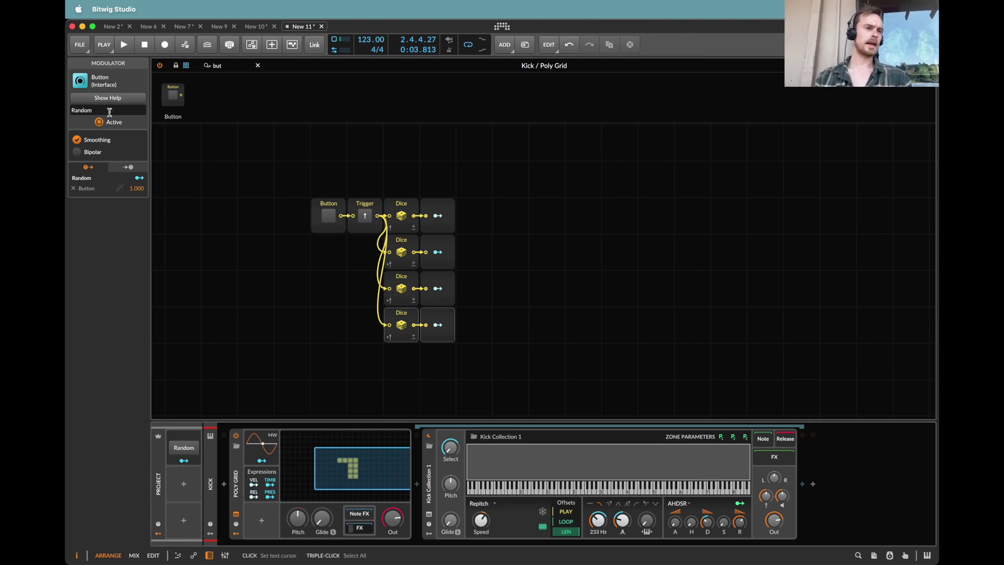
Step: Test the project-level Random button by toggling it during playback of the kick, and stop playback
{"action": "key", "text": "space"}
{"action": "left_click", "coordinate": [184, 448]}
{"action": "left_click", "coordinate": [184, 448]}
{"action": "key", "text": "space"}
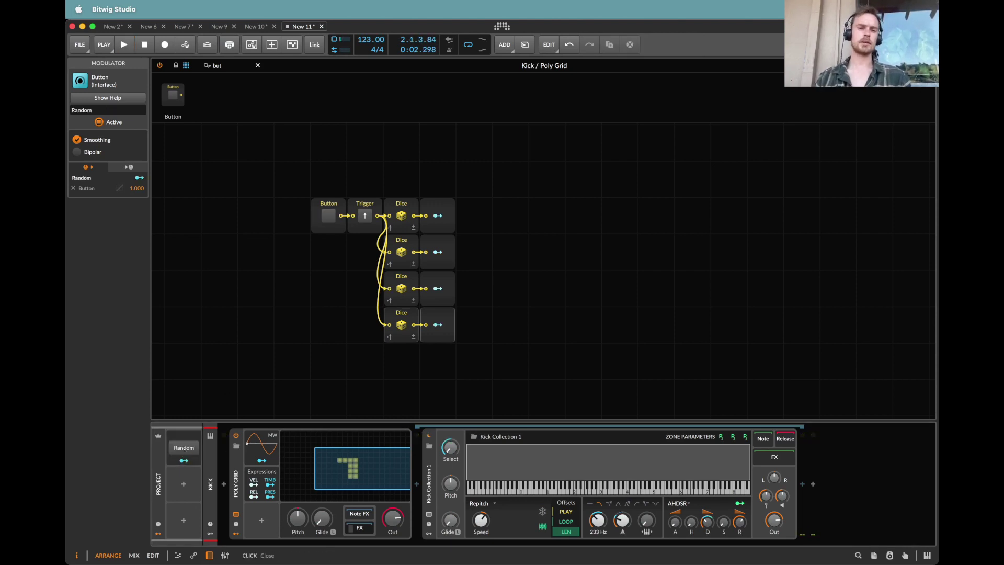
Step: Switch from the kick's grid to the soloed Tom track and open its Poly Grid
{"action": "left_click", "coordinate": [928, 65]}
{"action": "left_click", "coordinate": [226, 106]}
{"action": "left_click", "coordinate": [183, 105]}
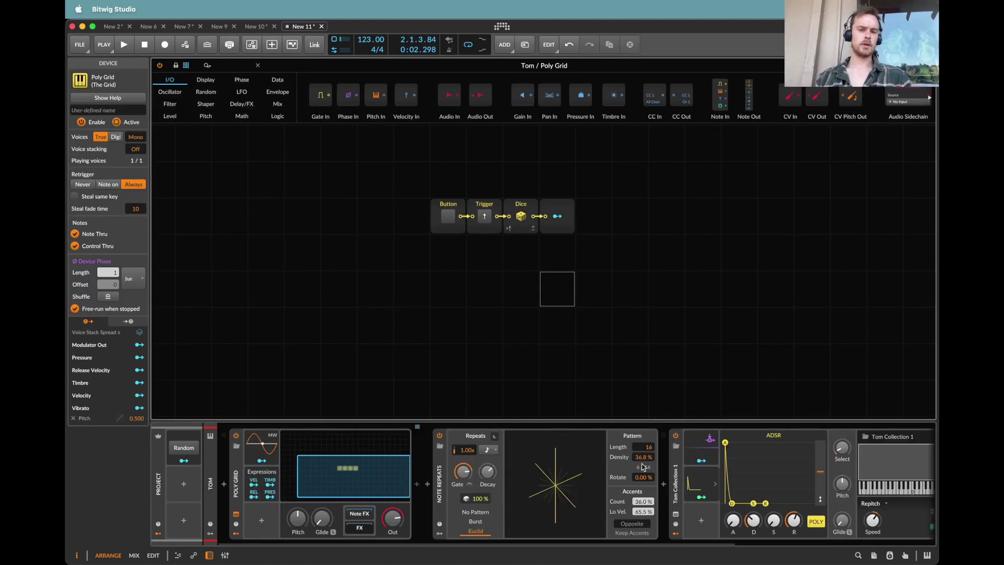
{"action": "scroll", "coordinate": [642, 467], "scroll_direction": "right", "scroll_amount": 5}
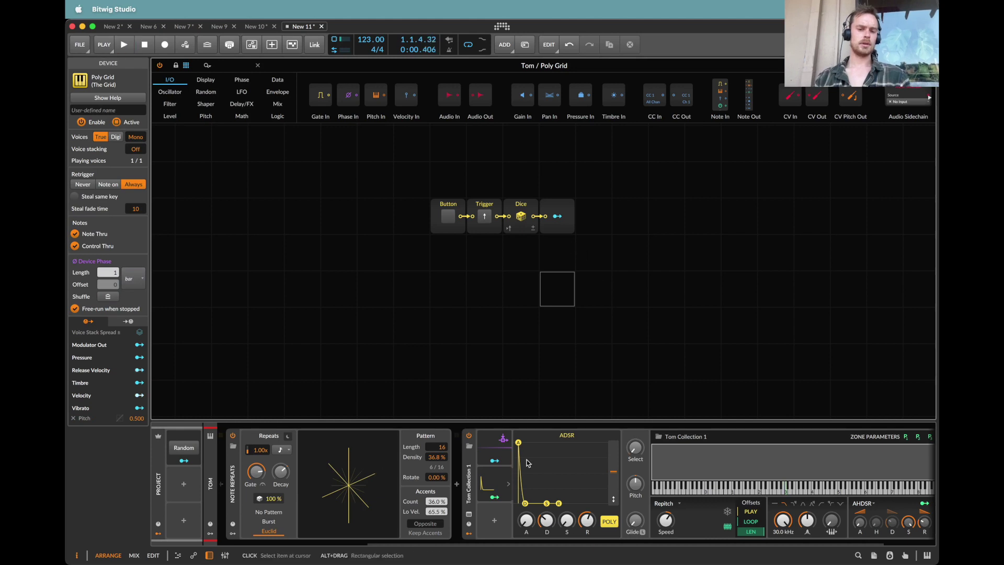
Step: Solo the Kick track alongside Tom in the mixer, audition both, and return to the Tom track's devices
{"action": "key", "text": "m"}
{"action": "left_click", "coordinate": [163, 519]}
{"action": "key", "text": "space"}
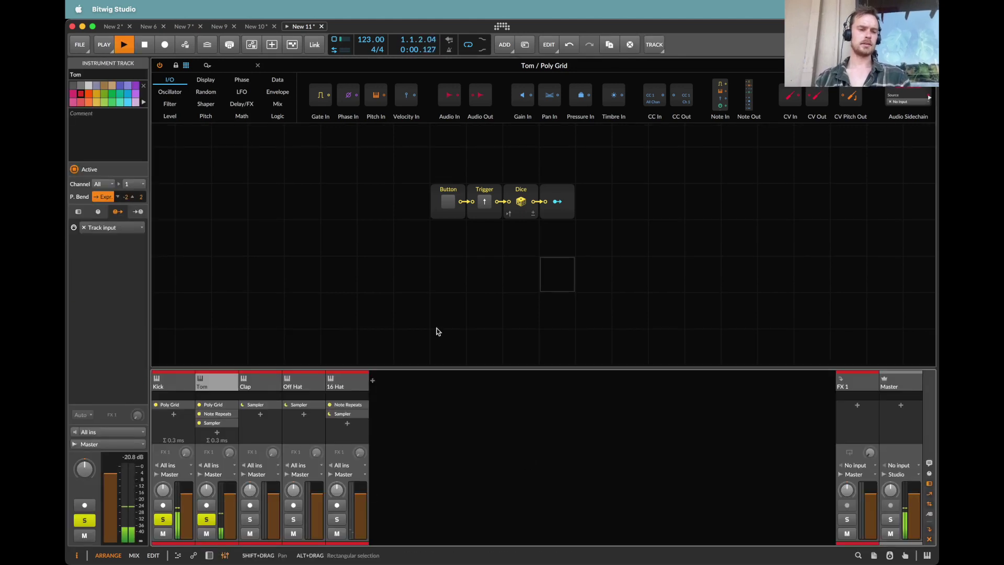
{"action": "key", "text": "d"}
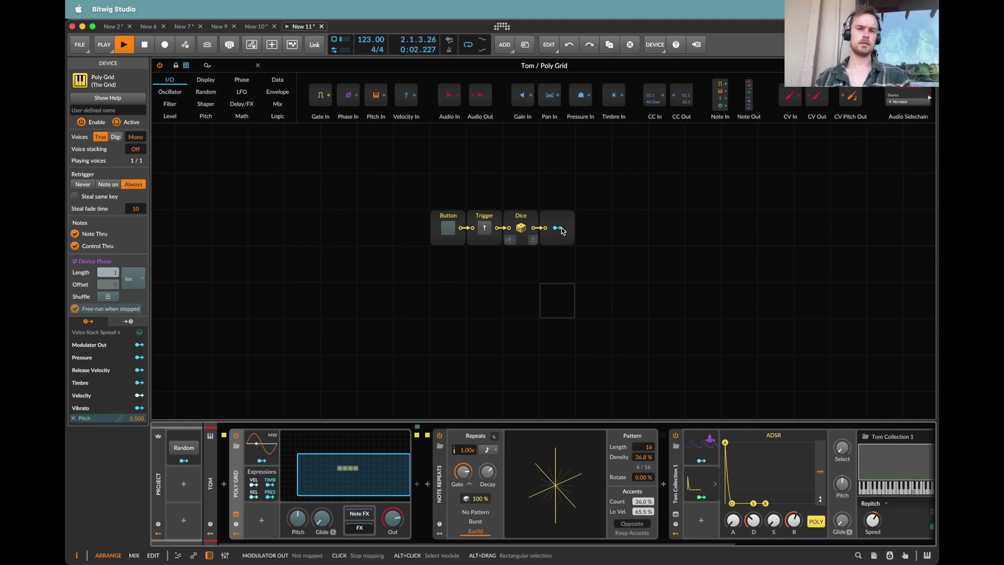
{"action": "key", "text": "space"}
Step: Try to move all selected Tom track devices into the Poly Grid's FX chain
{"action": "left_click", "coordinate": [438, 485]}
{"action": "key", "text": "super+a"}
{"action": "left_click_drag", "start_coordinate": [438, 485], "coordinate": [374, 533]}
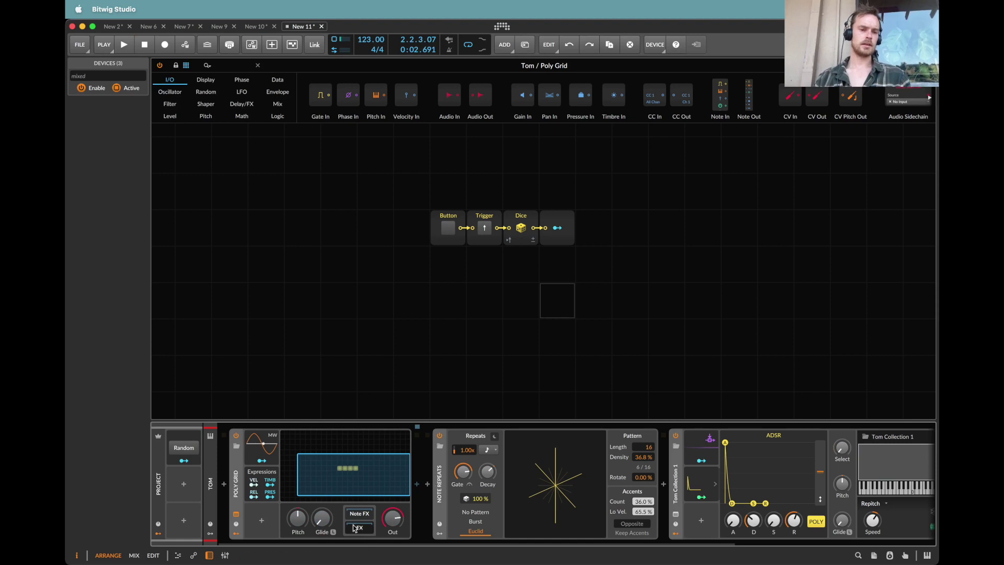
{"action": "left_click", "coordinate": [359, 528]}
{"action": "left_click", "coordinate": [362, 528]}
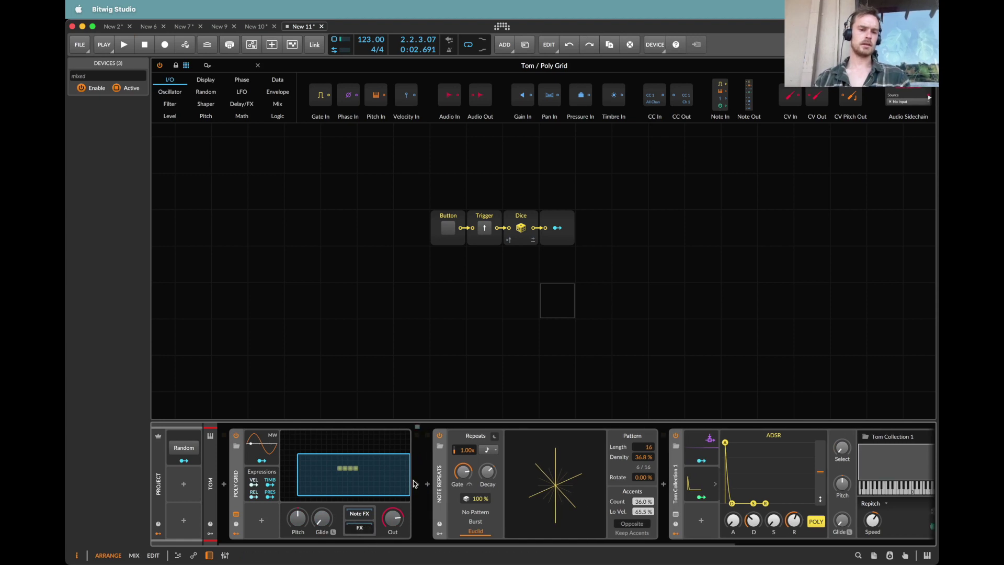
Step: Move the Note Repeats and Tom Collection 1 sampler into the Poly Grid's FX chain and audition briefly
{"action": "left_click", "coordinate": [440, 480]}
{"action": "left_click", "coordinate": [675, 470], "text": "shift"}
{"action": "left_click_drag", "start_coordinate": [676, 470], "coordinate": [378, 513]}
{"action": "key", "text": "space"}
{"action": "key", "text": "space"}
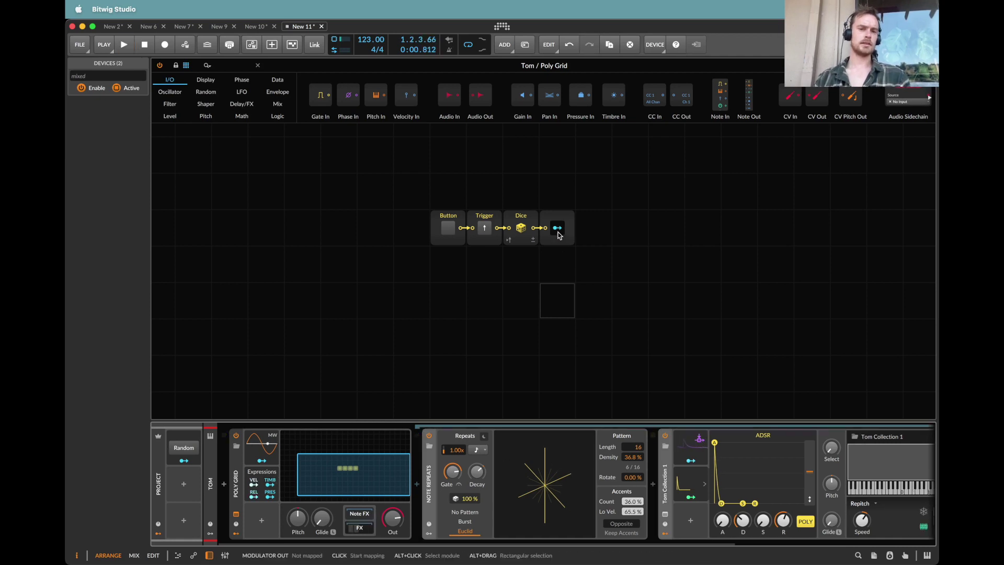
Step: Map the tom grid's Modulator Out to the Tom Collection 1 sampler's Select parameter and audition it
{"action": "scroll", "coordinate": [752, 482], "scroll_direction": "right", "scroll_amount": 1}
{"action": "scroll", "coordinate": [751, 479], "scroll_direction": "right", "scroll_amount": 1}
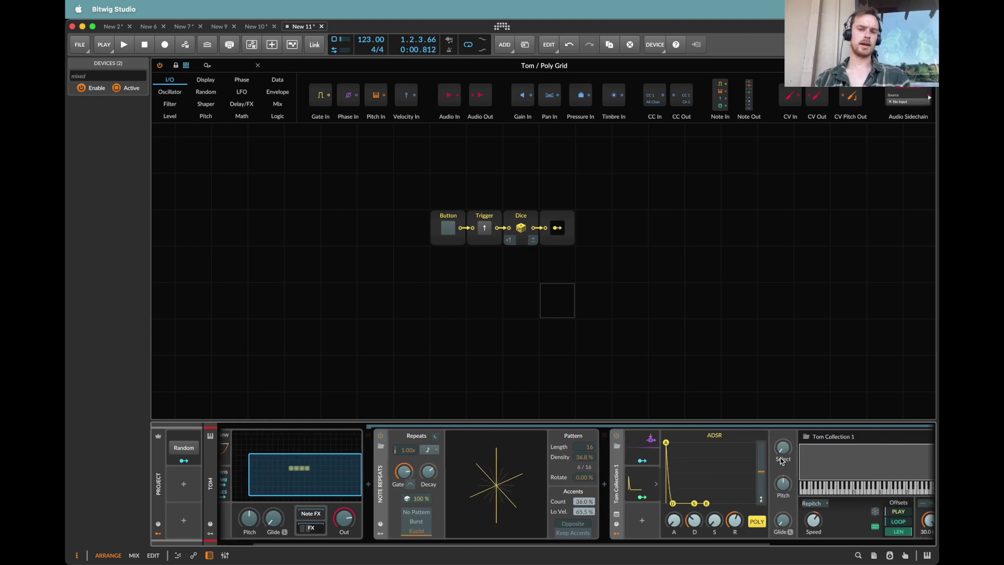
{"action": "key", "text": "space"}
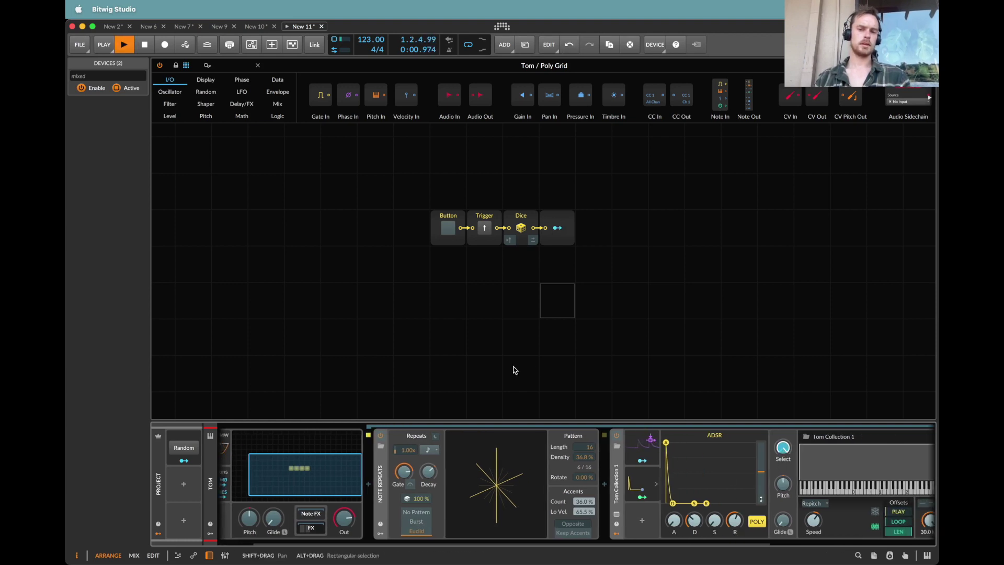
{"action": "scroll", "coordinate": [278, 493], "scroll_direction": "left", "scroll_amount": 2}
{"action": "key", "text": "space"}
Step: Map the project-level Random button to the tom grid's Button module and toggle it repeatedly during playback to test it
{"action": "left_click", "coordinate": [185, 462]}
{"action": "left_click_drag", "start_coordinate": [452, 236], "coordinate": [451, 221]}
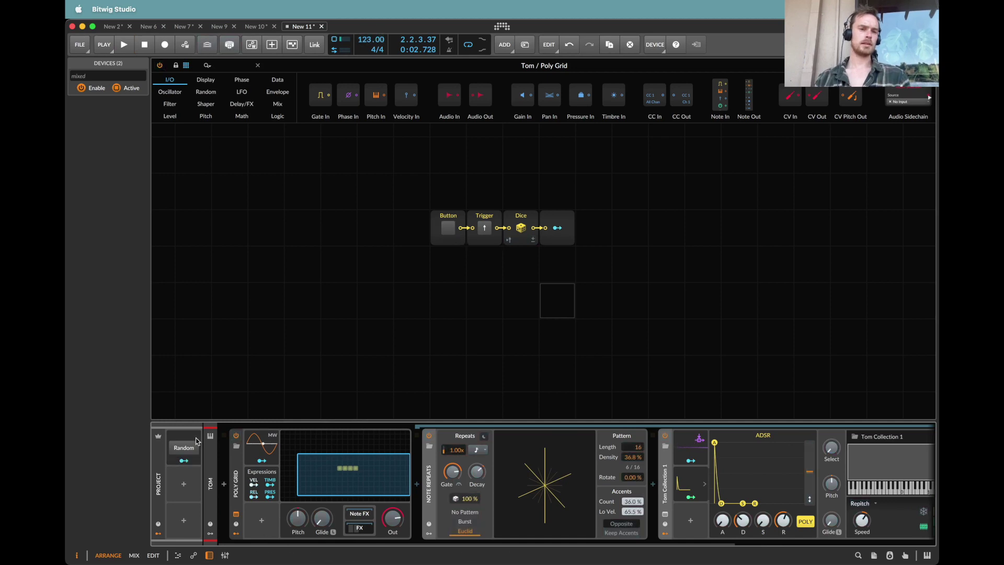
{"action": "left_click", "coordinate": [187, 447]}
{"action": "left_click", "coordinate": [188, 447]}
{"action": "left_click", "coordinate": [186, 447]}
{"action": "left_click", "coordinate": [185, 447]}
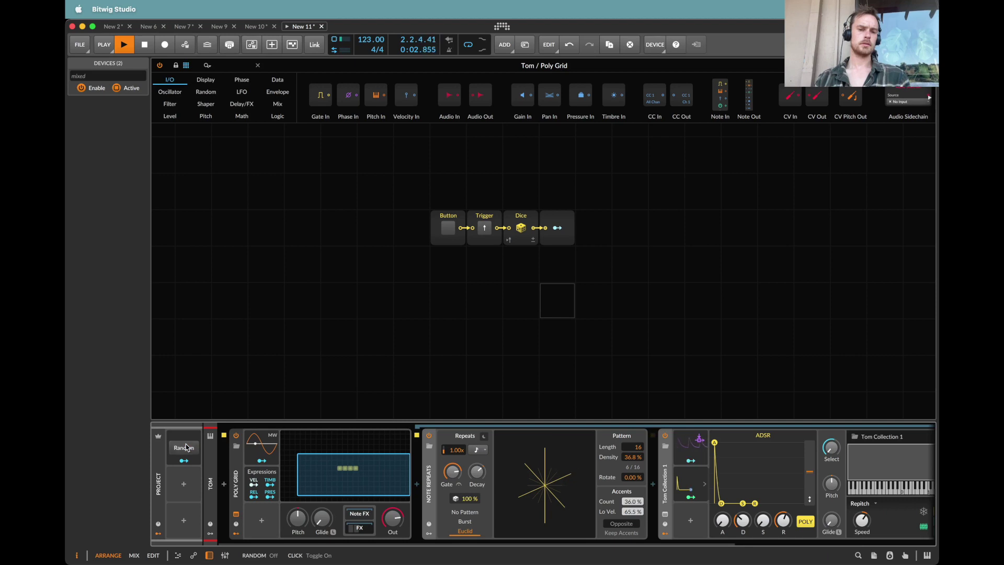
{"action": "left_click", "coordinate": [186, 447]}
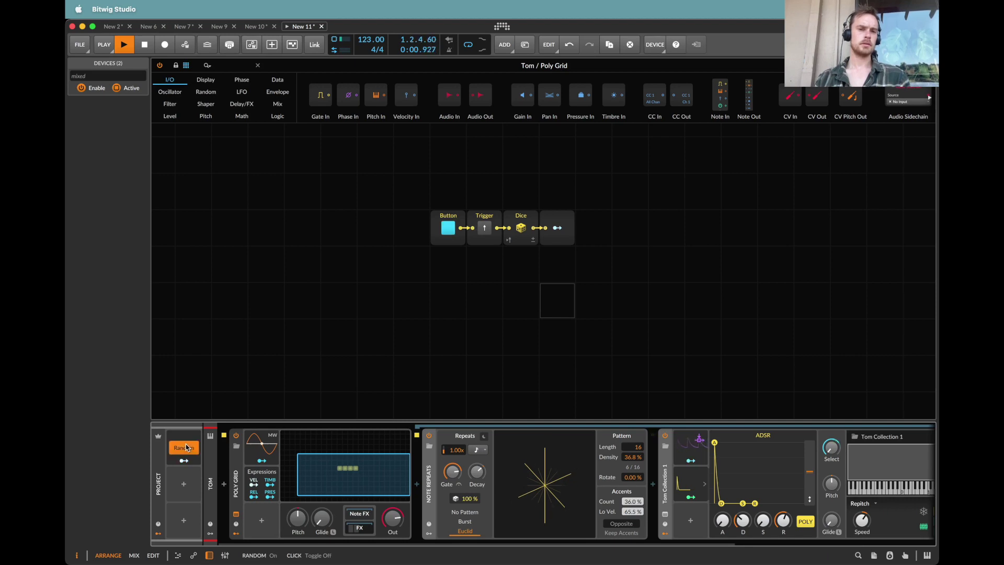
{"action": "scroll", "coordinate": [347, 450], "scroll_direction": "right", "scroll_amount": 5}
{"action": "scroll", "coordinate": [502, 496], "scroll_direction": "right", "scroll_amount": 2}
{"action": "key", "text": "space"}
Step: Duplicate the tom grid's Dice and Modulator Out pair and set the sampler's filter cutoff to 351 Hz during playback
{"action": "left_click", "coordinate": [521, 235]}
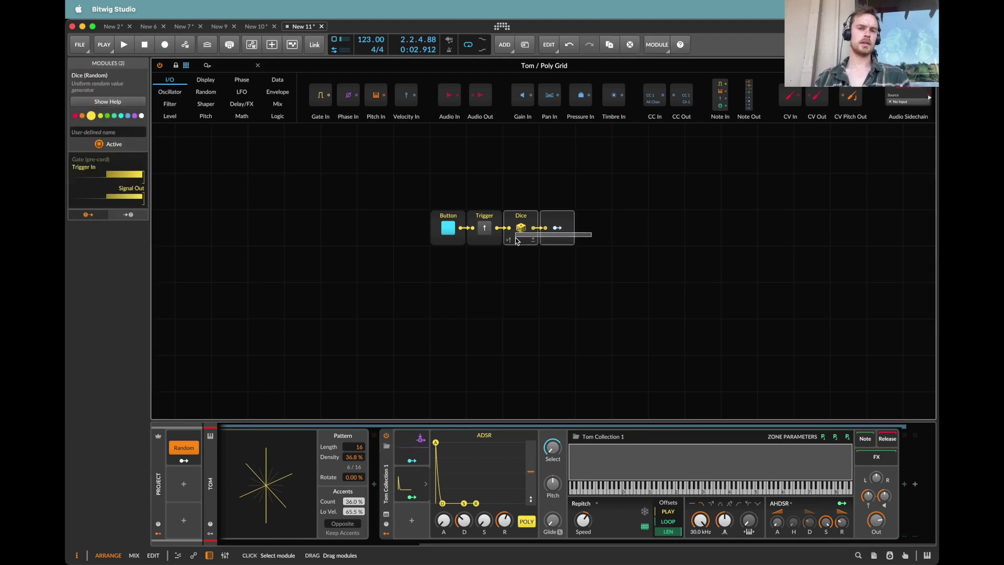
{"action": "key", "text": "ctrl+d"}
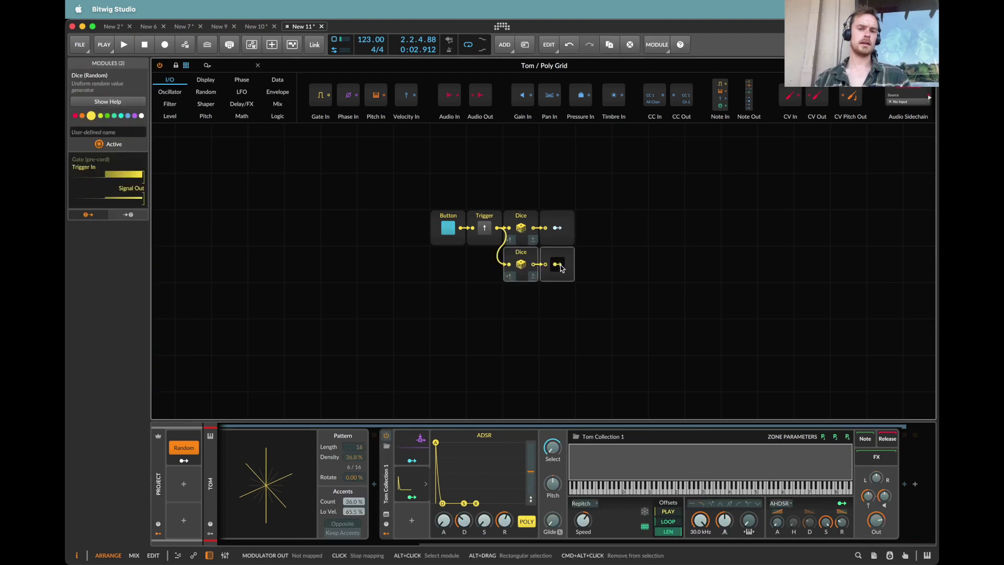
{"action": "key", "text": "space"}
{"action": "left_click_drag", "start_coordinate": [700, 520], "coordinate": [700, 558]}
{"action": "key", "text": "space"}
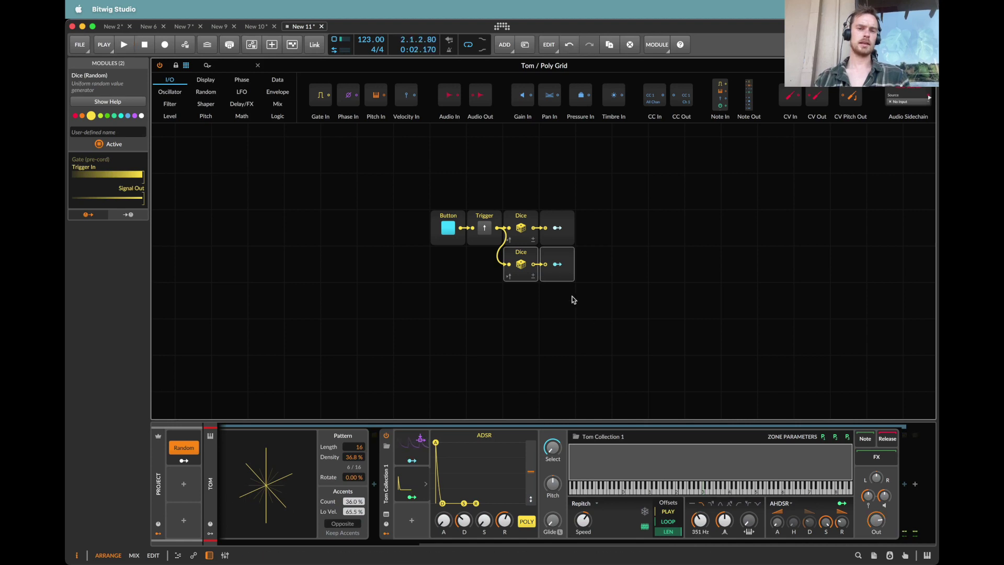
Step: Map the second Modulator Out to the tom sampler's filter cutoff frequency
{"action": "left_click", "coordinate": [557, 265]}
{"action": "left_click_drag", "start_coordinate": [700, 519], "coordinate": [700, 506]}
{"action": "key", "text": "Escape"}
Step: Duplicate the Dice and Modulator Out pair again and map the third Modulator Out to filter resonance with an amount of 0.460
{"action": "left_click_drag", "start_coordinate": [609, 273], "coordinate": [505, 270]}
{"action": "key", "text": "super+d"}
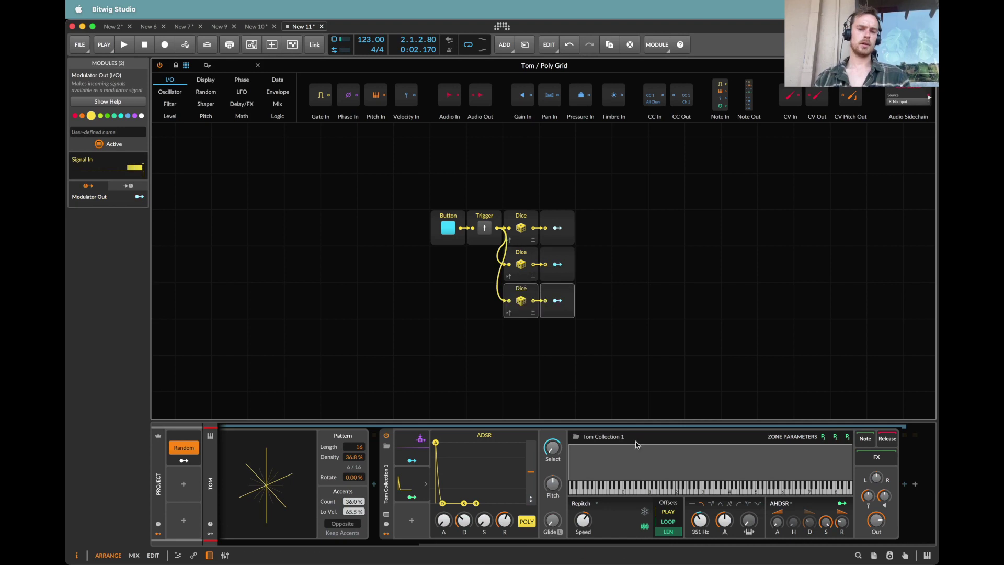
{"action": "left_click", "coordinate": [555, 302]}
{"action": "left_click", "coordinate": [556, 302]}
{"action": "left_click_drag", "start_coordinate": [724, 521], "coordinate": [724, 514]}
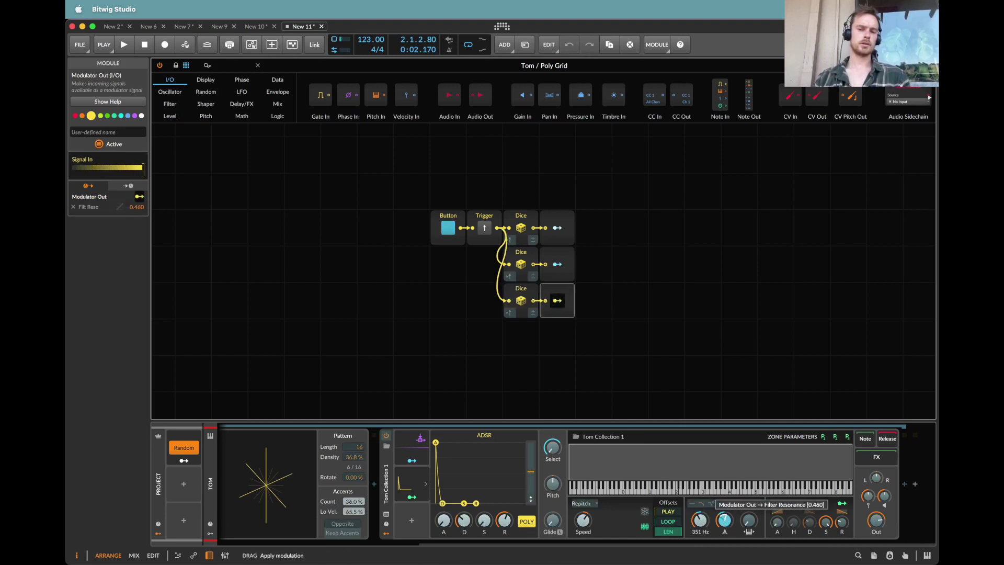
{"action": "key", "text": "Escape"}
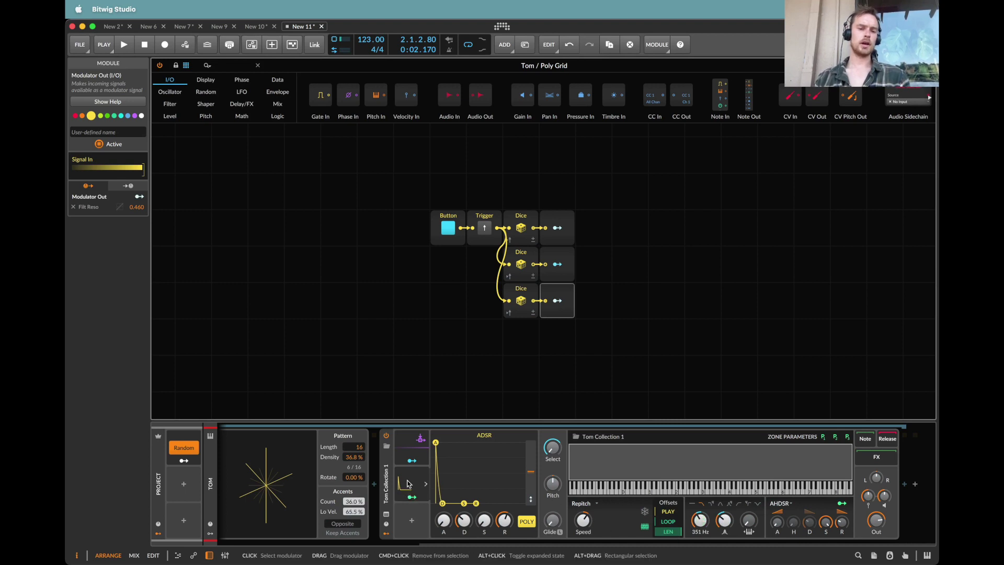
Step: Audition the ADSR modulator's amount, duplicate the Dice pair, and map the fourth Modulator Out to that ADSR amount
{"action": "key", "text": "space"}
{"action": "left_click", "coordinate": [531, 471]}
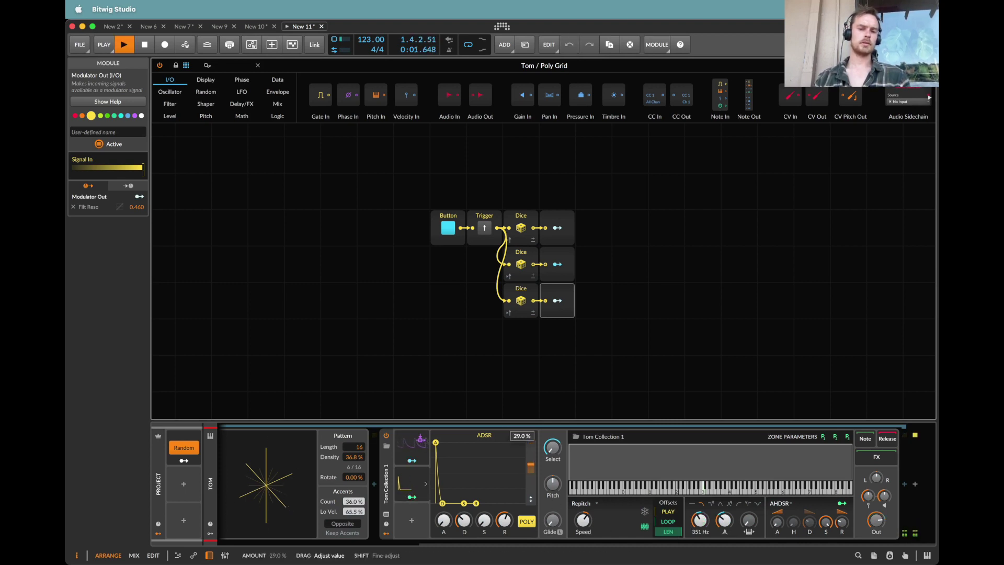
{"action": "key", "text": "space"}
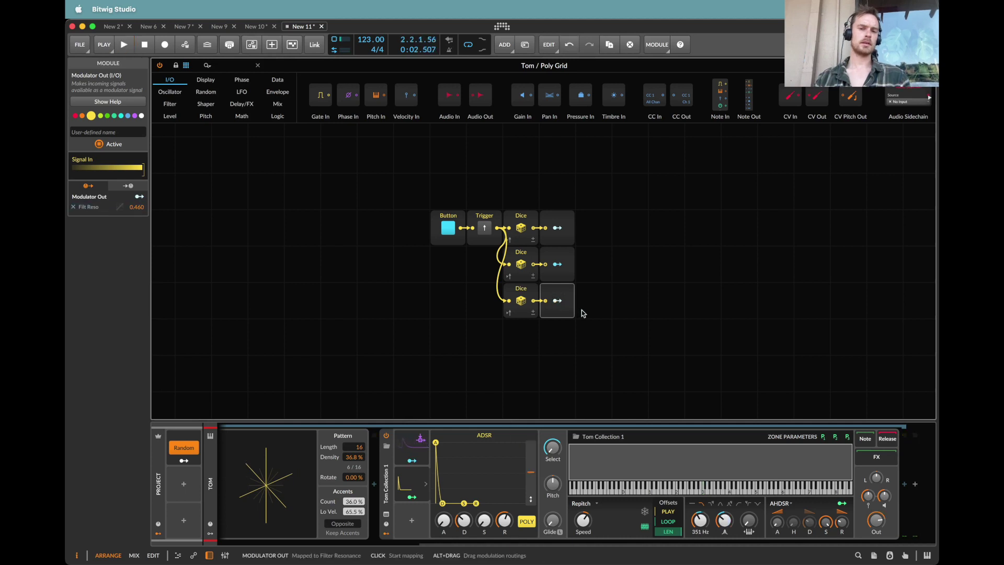
{"action": "left_click_drag", "start_coordinate": [583, 310], "coordinate": [509, 312]}
{"action": "key", "text": "super+d"}
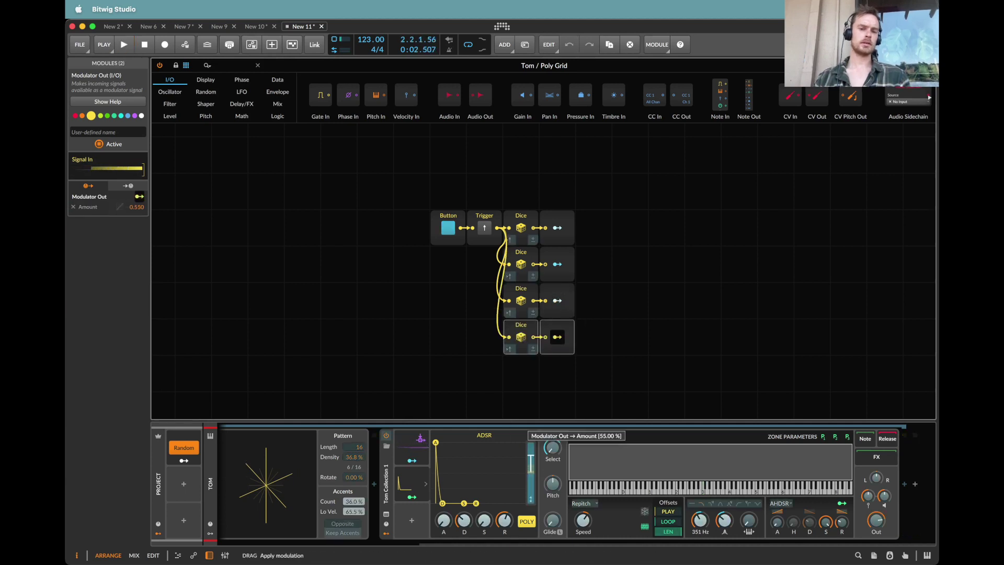
Step: Add a fifth Dice and Modulator Out pair by duplication and map it to the ADSR modulator's decay with an amount of 0.100
{"action": "left_click_drag", "start_coordinate": [587, 334], "coordinate": [517, 335]}
{"action": "key", "text": "super+d"}
{"action": "left_click", "coordinate": [558, 374]}
{"action": "left_click_drag", "start_coordinate": [463, 520], "coordinate": [464, 513]}
{"action": "key", "text": "Escape"}
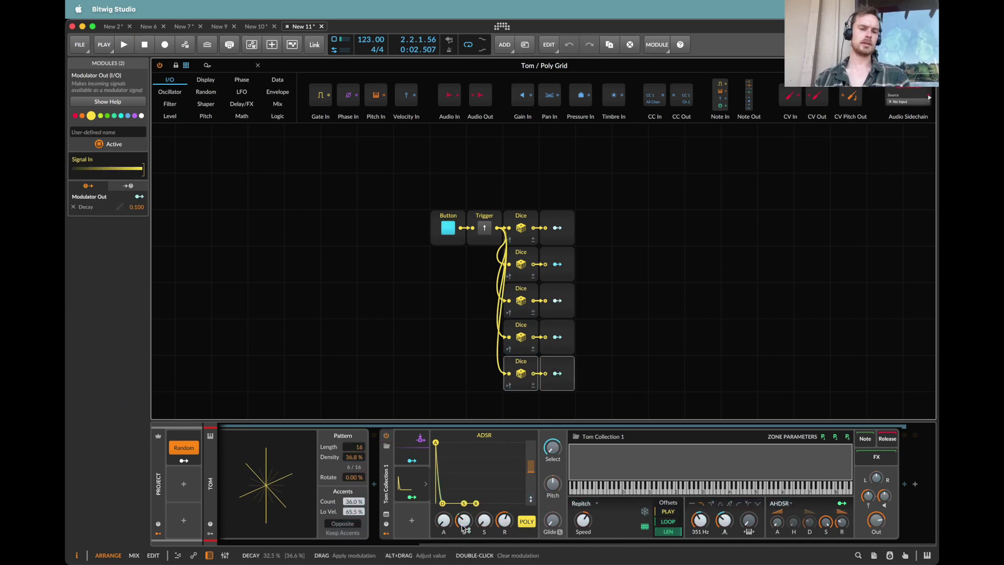
Step: Duplicate a sixth Dice and Modulator Out pair and set the tom sampler's amplitude envelope decay to 248 ms while listening
{"action": "key", "text": "space"}
{"action": "left_click_drag", "start_coordinate": [473, 376], "coordinate": [472, 377]}
{"action": "key", "text": "super+d"}
{"action": "scroll", "coordinate": [472, 376], "scroll_direction": "down", "scroll_amount": 3}
{"action": "key", "text": "space"}
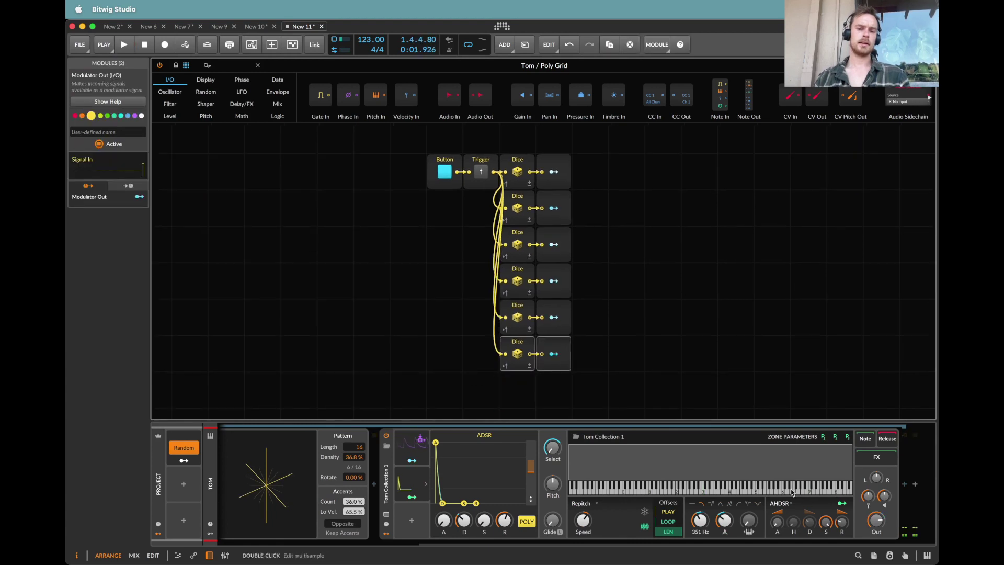
{"action": "left_click_drag", "start_coordinate": [809, 522], "coordinate": [809, 521]}
{"action": "key", "text": "space"}
{"action": "left_click", "coordinate": [809, 525]}
Step: Map the sixth Modulator Out to the sampler's amplitude envelope decay with an amount of +16.41
{"action": "left_click", "coordinate": [553, 355]}
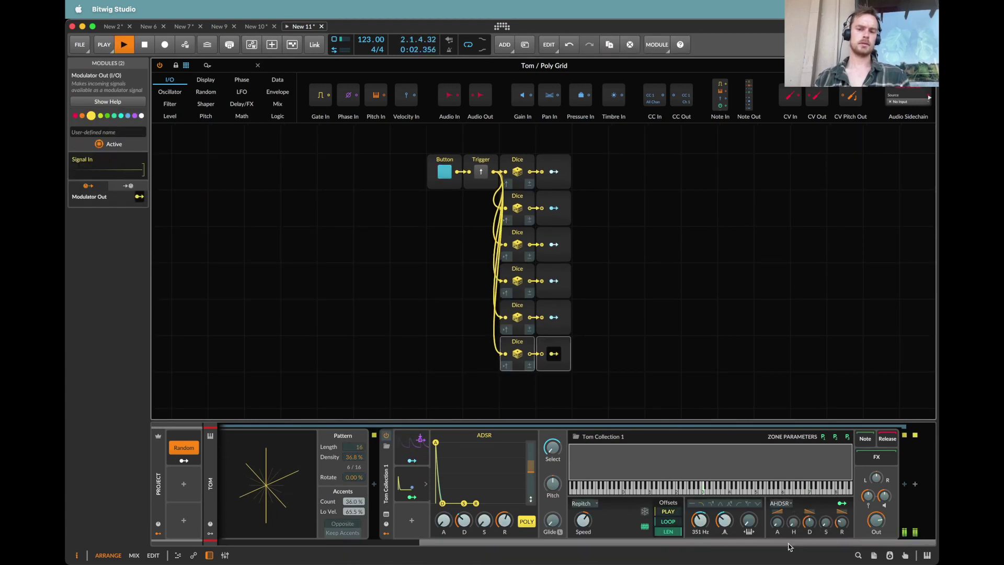
{"action": "left_click_drag", "start_coordinate": [810, 522], "coordinate": [809, 504]}
{"action": "key", "text": "Escape"}
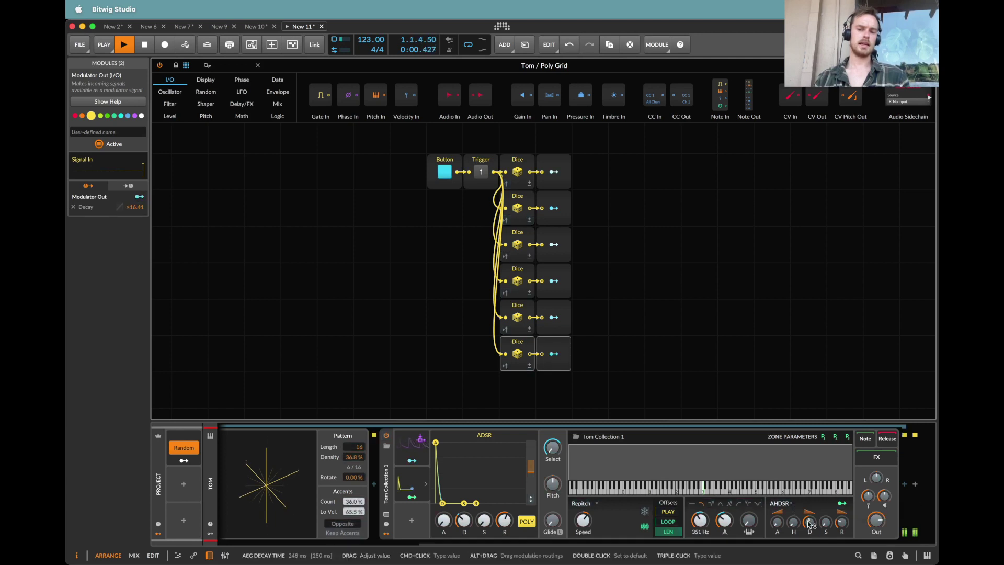
Step: Add a seventh Dice and Modulator Out pair to the tom grid by duplication
{"action": "left_click_drag", "start_coordinate": [643, 336], "coordinate": [521, 375]}
{"action": "key", "text": "super+d"}
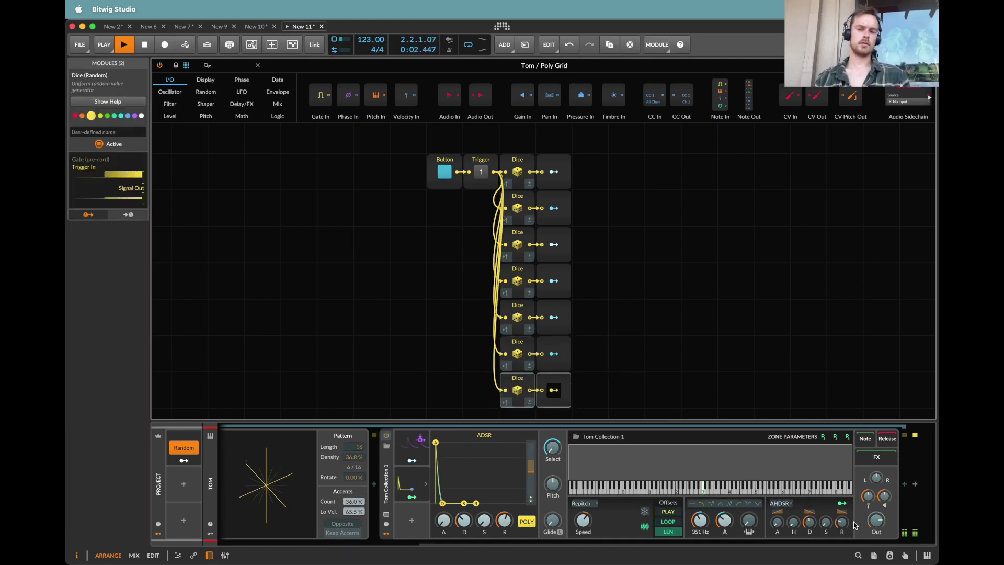
{"action": "scroll", "coordinate": [722, 352], "scroll_direction": "left", "scroll_amount": 3}
{"action": "scroll", "coordinate": [721, 352], "scroll_direction": "down", "scroll_amount": 1}
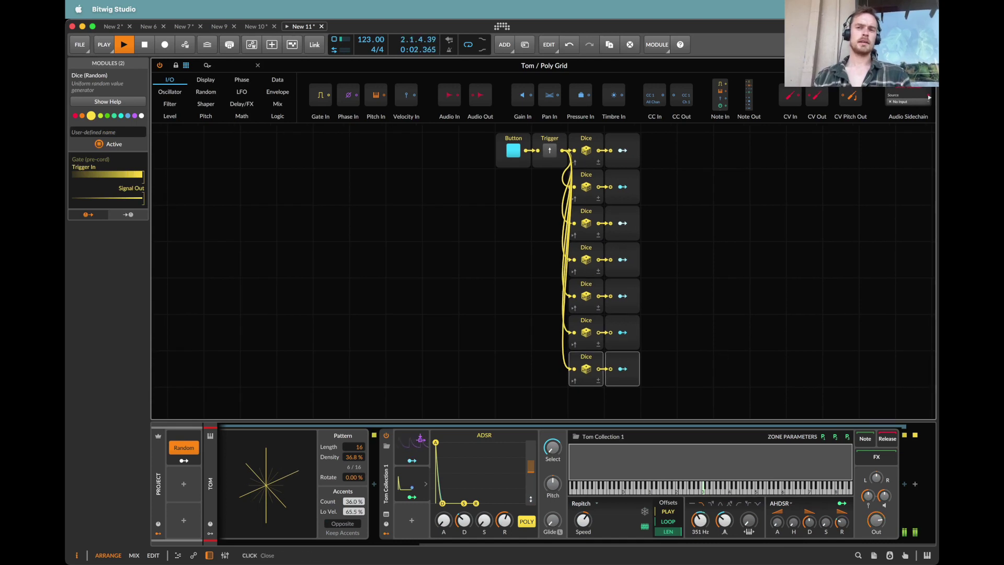
Step: Close the tom's grid, stop playback, and solo and select the Clap track
{"action": "left_click", "coordinate": [928, 65]}
{"action": "key", "text": "space"}
{"action": "left_click", "coordinate": [225, 130]}
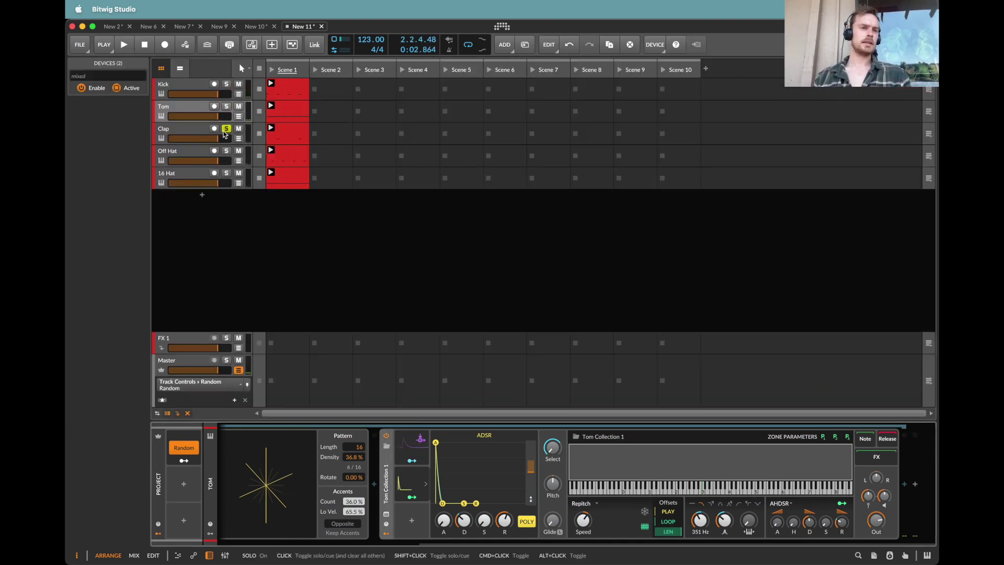
{"action": "left_click", "coordinate": [190, 134]}
Step: Paste the copied Poly Grid onto the Clap track and place it ahead of the sampler
{"action": "left_click", "coordinate": [236, 475]}
{"action": "key", "text": "super+v"}
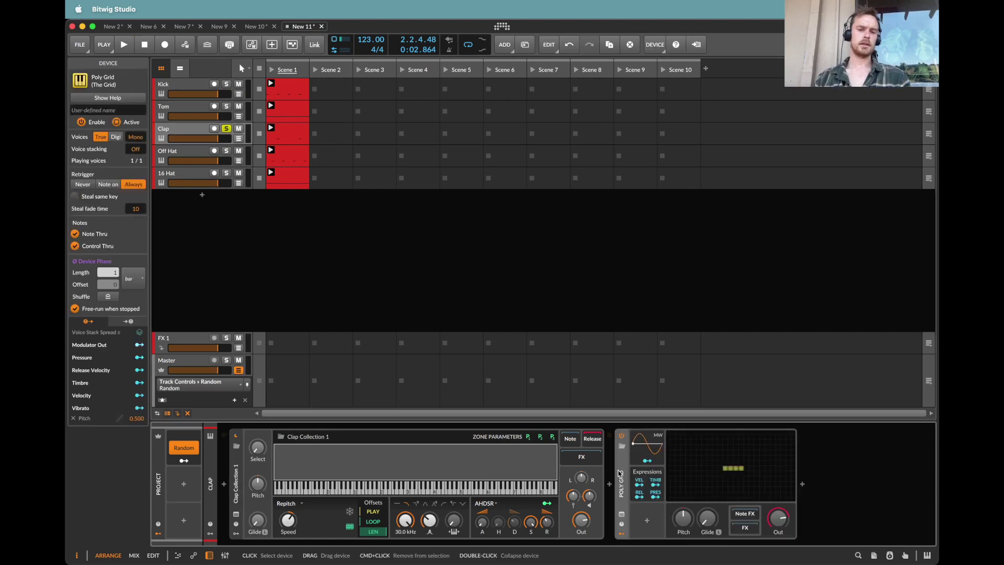
{"action": "left_click_drag", "start_coordinate": [621, 474], "coordinate": [226, 473]}
Step: Move the Clap sampler into the Poly Grid's FX chain and open the grid for editing
{"action": "left_click", "coordinate": [428, 487]}
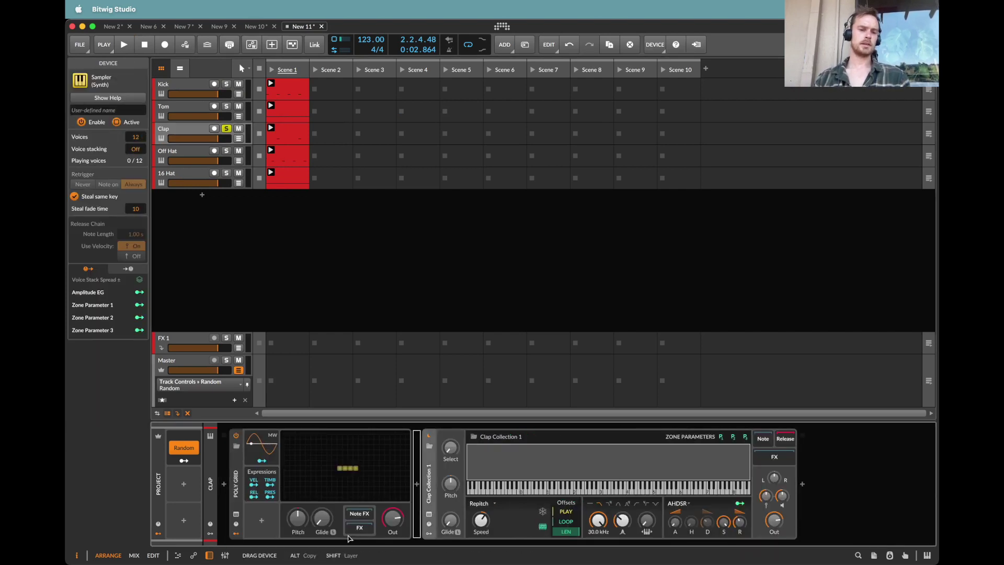
{"action": "left_click_drag", "start_coordinate": [355, 532], "coordinate": [361, 529]}
{"action": "left_click", "coordinate": [371, 495]}
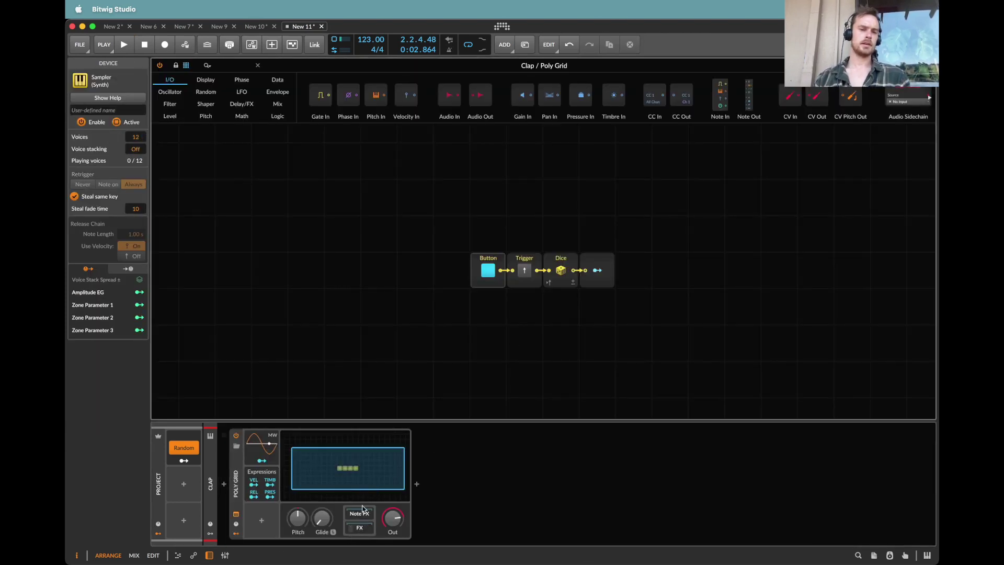
{"action": "left_click", "coordinate": [358, 528]}
Step: Switch off the project Random button and map the clap grid's Modulator Out to the sampler's Select
{"action": "left_click", "coordinate": [193, 448]}
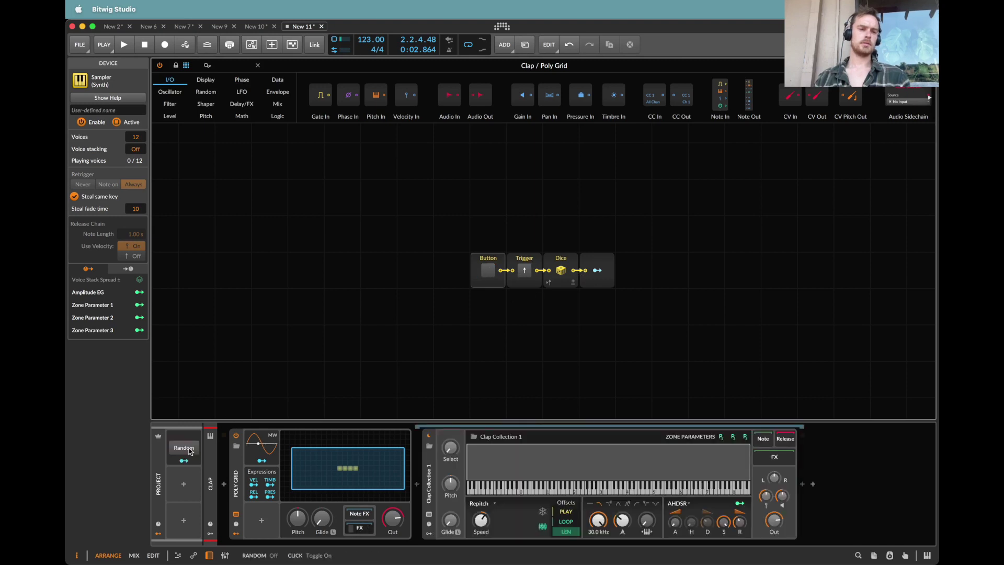
{"action": "left_click", "coordinate": [599, 273]}
{"action": "left_click_drag", "start_coordinate": [451, 447], "coordinate": [452, 397]}
Step: Solo the Kick, Tom and Clap tracks and trigger Random several times during playback to audition the patches
{"action": "key", "text": "m"}
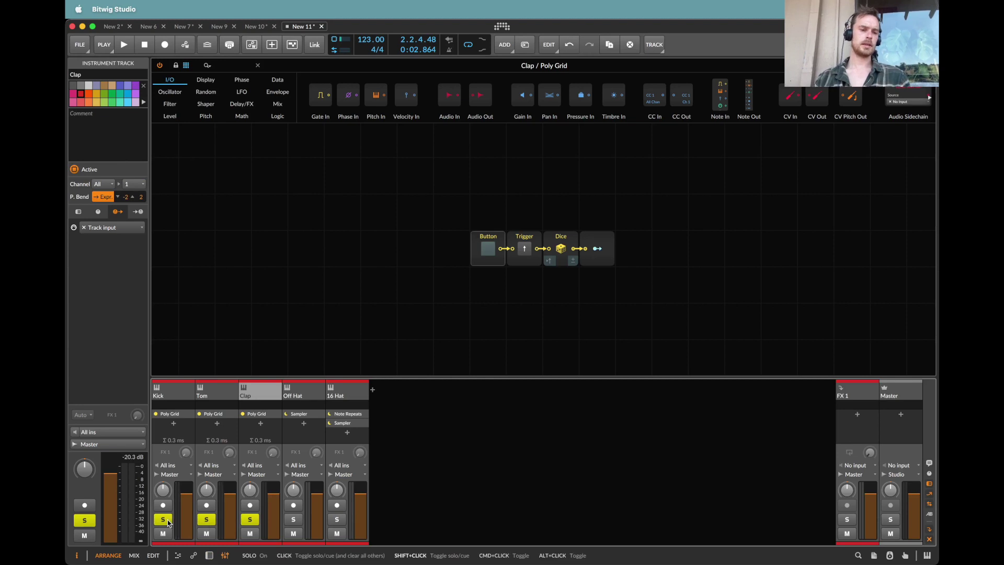
{"action": "key", "text": "space"}
{"action": "key", "text": "d"}
{"action": "left_click", "coordinate": [188, 453]}
{"action": "left_click", "coordinate": [188, 452]}
{"action": "left_click", "coordinate": [189, 453]}
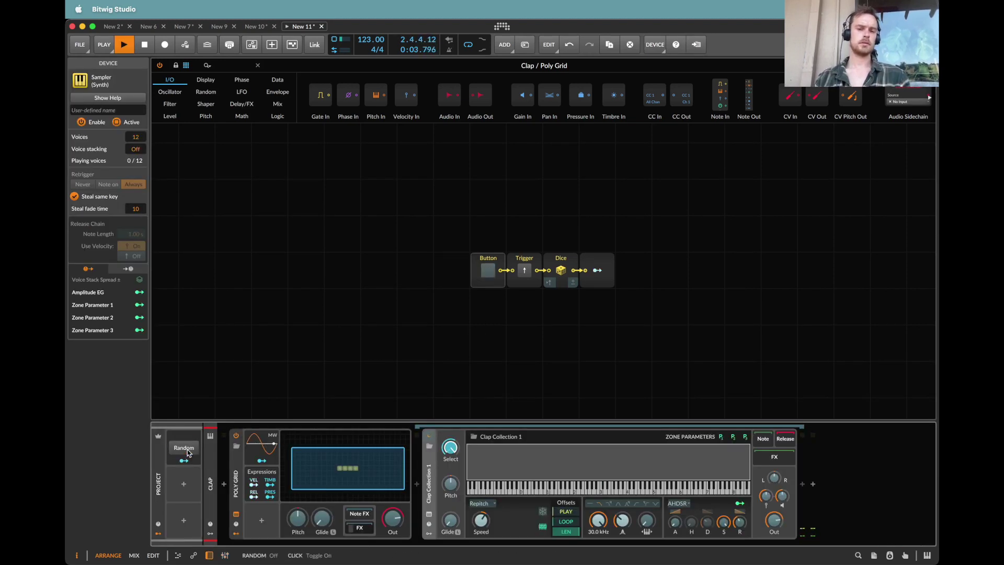
{"action": "left_click", "coordinate": [188, 453]}
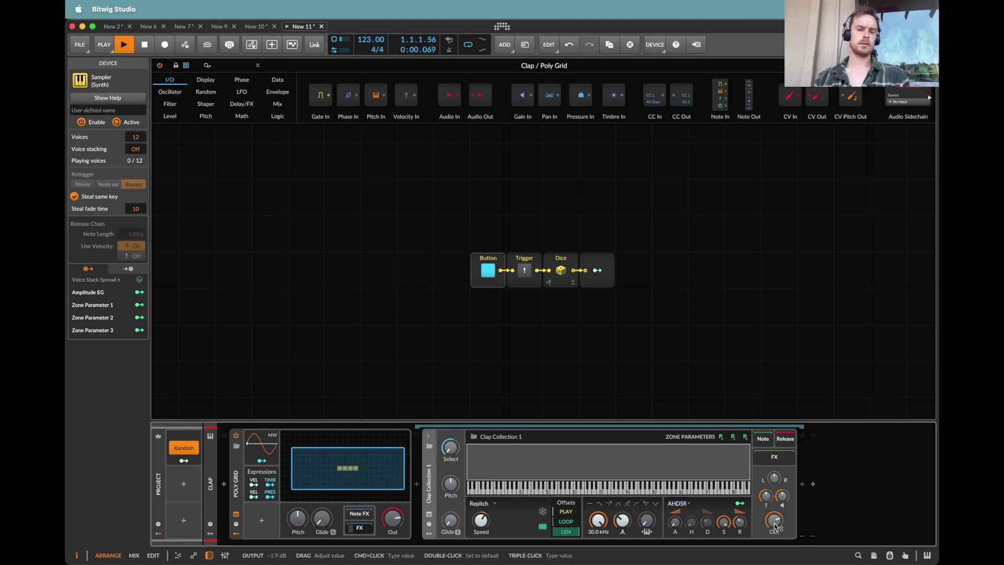
Step: Set the clap sampler's amplitude envelope sustain to 0% and check the sound in playback
{"action": "key", "text": "space"}
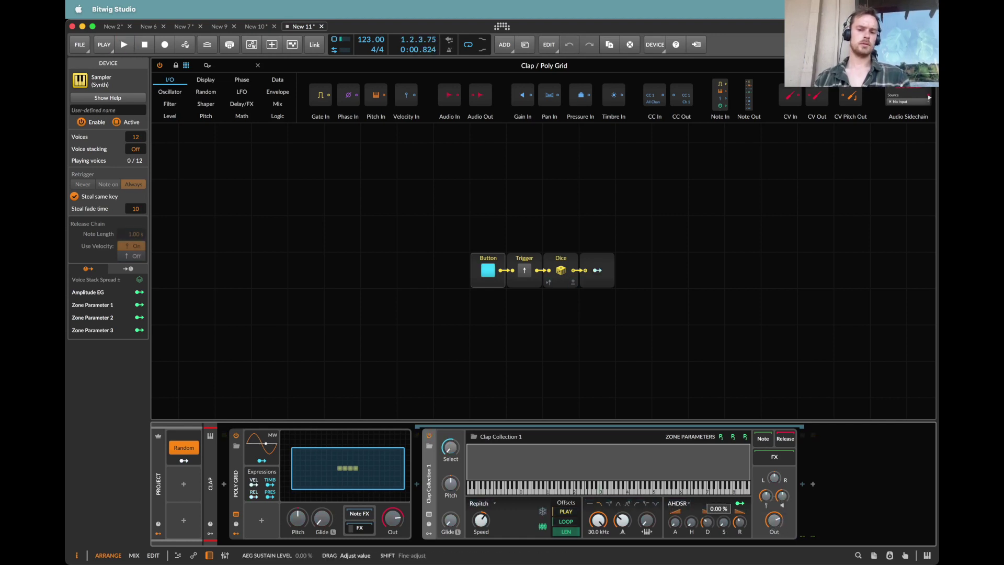
{"action": "key", "text": "space"}
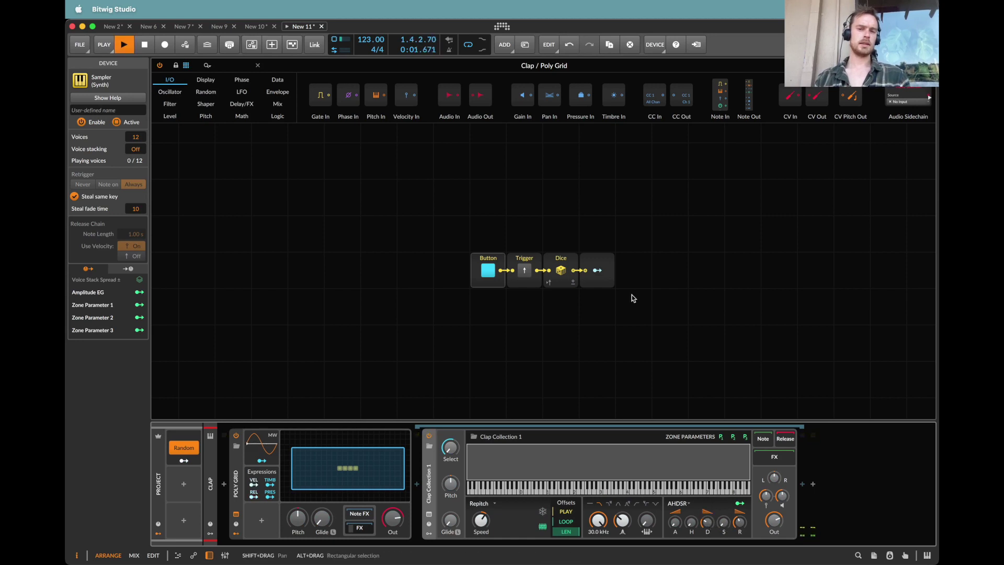
{"action": "key", "text": "space"}
Step: Duplicate the Dice and Modulator Out pair and map the copy to the clap's amplitude envelope decay with an amount of +37.58
{"action": "left_click_drag", "start_coordinate": [646, 273], "coordinate": [564, 276]}
{"action": "key", "text": "super+d"}
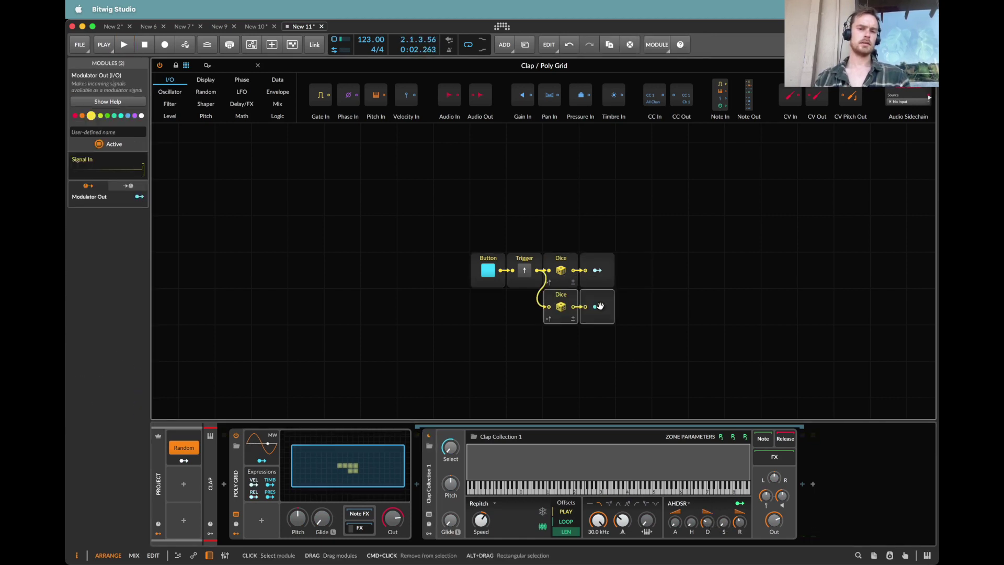
{"action": "left_click", "coordinate": [596, 308]}
{"action": "left_click", "coordinate": [597, 308]}
{"action": "left_click_drag", "start_coordinate": [707, 523], "coordinate": [705, 522]}
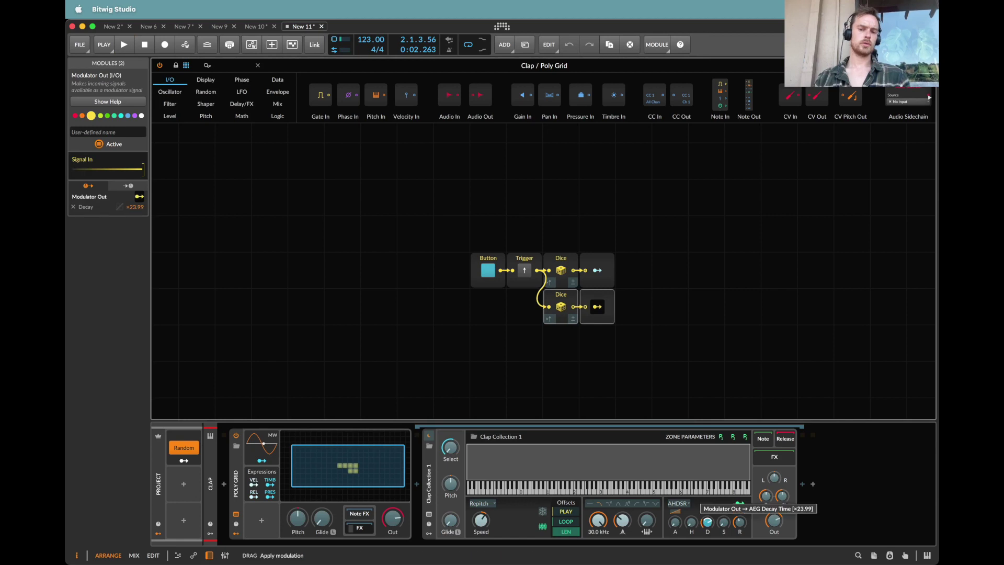
Step: Set the clap sampler's filter frequency to 1 kHz and its resonance to 49.97% while listening
{"action": "left_click", "coordinate": [599, 525], "text": "super"}
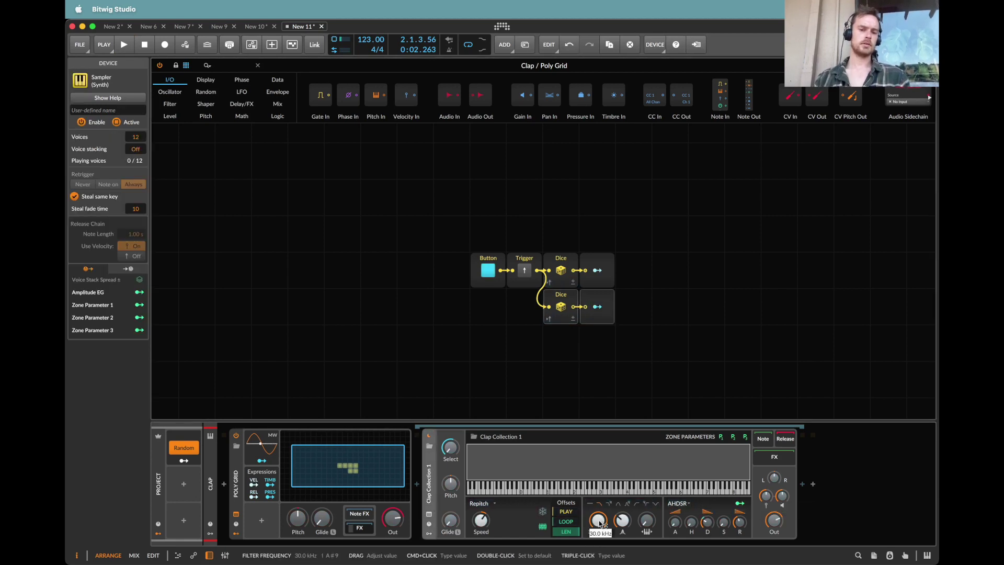
{"action": "type", "text": "1 khz"}
{"action": "key", "text": "Return"}
{"action": "key", "text": "space"}
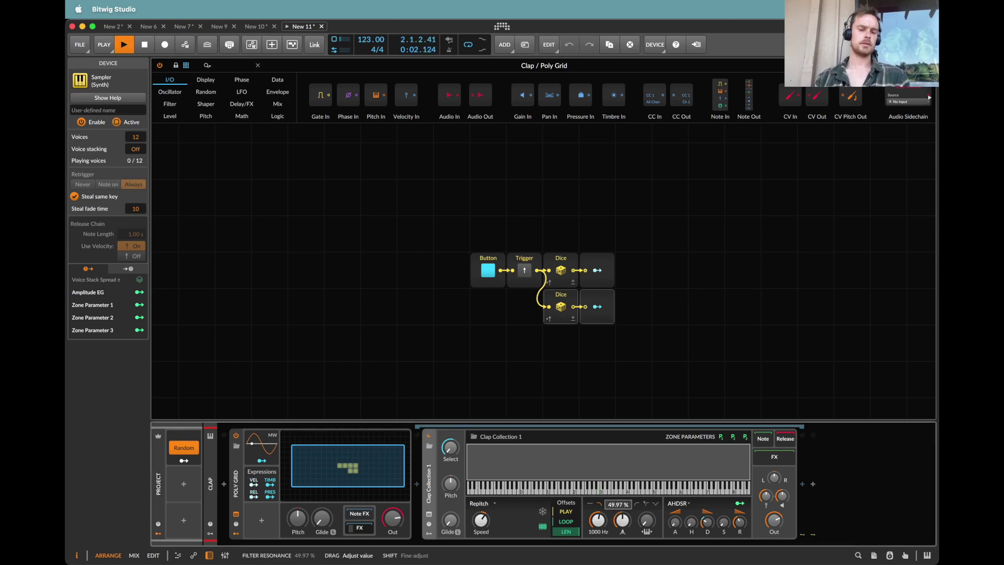
Step: Add third and fourth Dice and Modulator Out pairs to the clap grid and map them to the sampler's filter controls
{"action": "left_click_drag", "start_coordinate": [637, 328], "coordinate": [540, 318]}
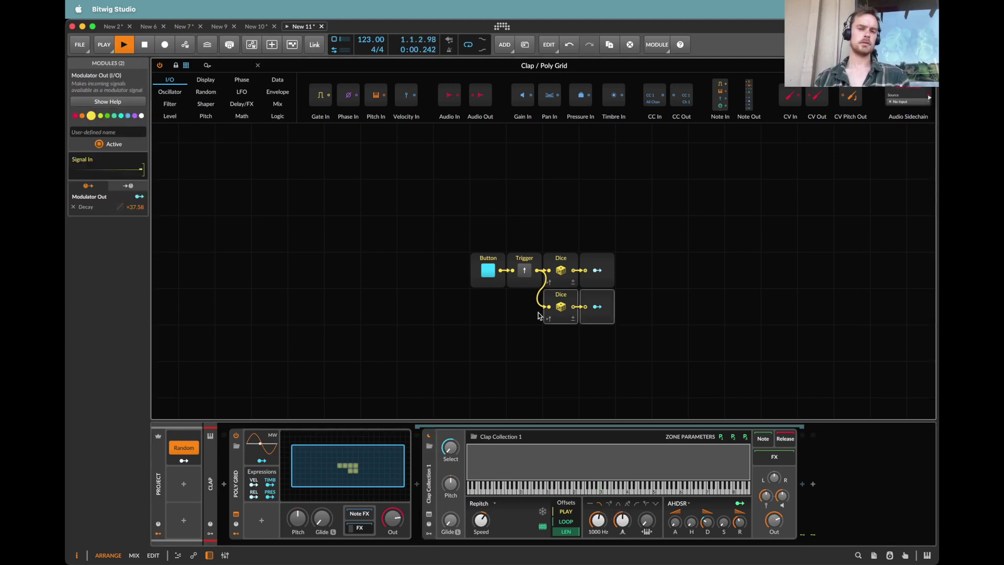
{"action": "key", "text": "super+d"}
{"action": "key", "text": "space"}
{"action": "left_click_drag", "start_coordinate": [597, 307], "coordinate": [623, 510]}
{"action": "key", "text": "super+d"}
{"action": "key", "text": "Escape"}
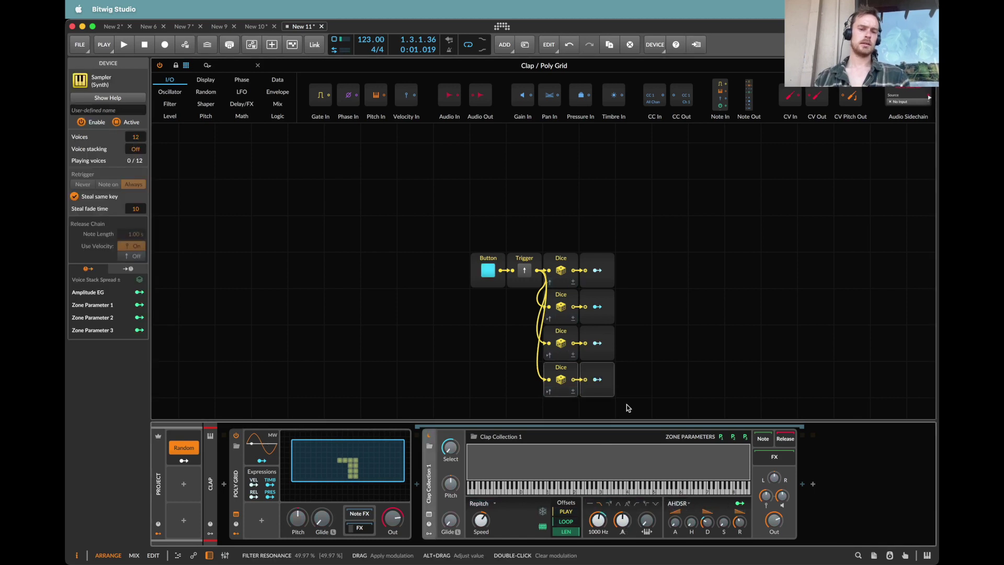
Step: Listen to the clap patch, close its grid, and select the Off Hat track
{"action": "scroll", "coordinate": [632, 353], "scroll_direction": "down", "scroll_amount": 1}
{"action": "key", "text": "space"}
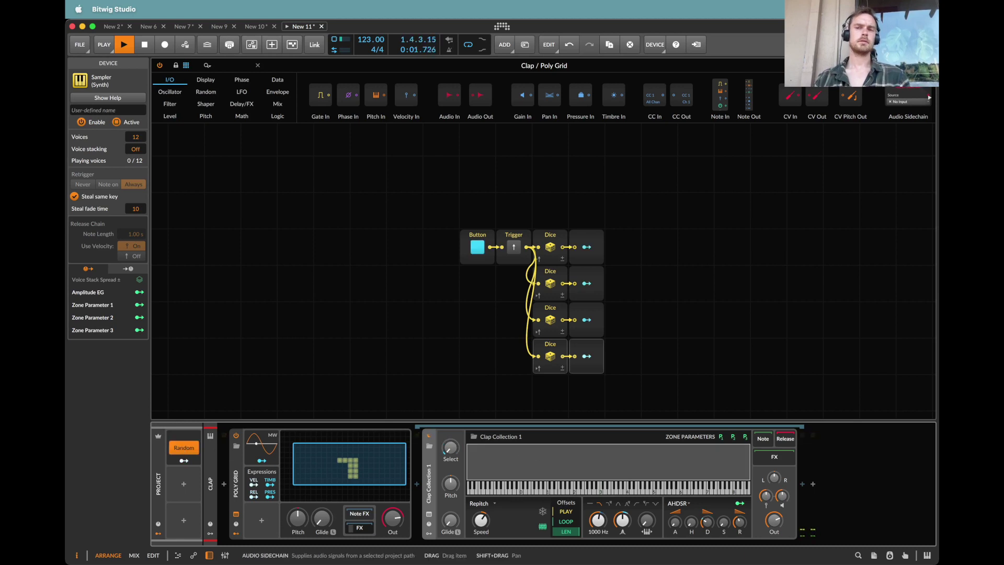
{"action": "key", "text": "space"}
{"action": "left_click", "coordinate": [235, 514]}
{"action": "left_click", "coordinate": [195, 155]}
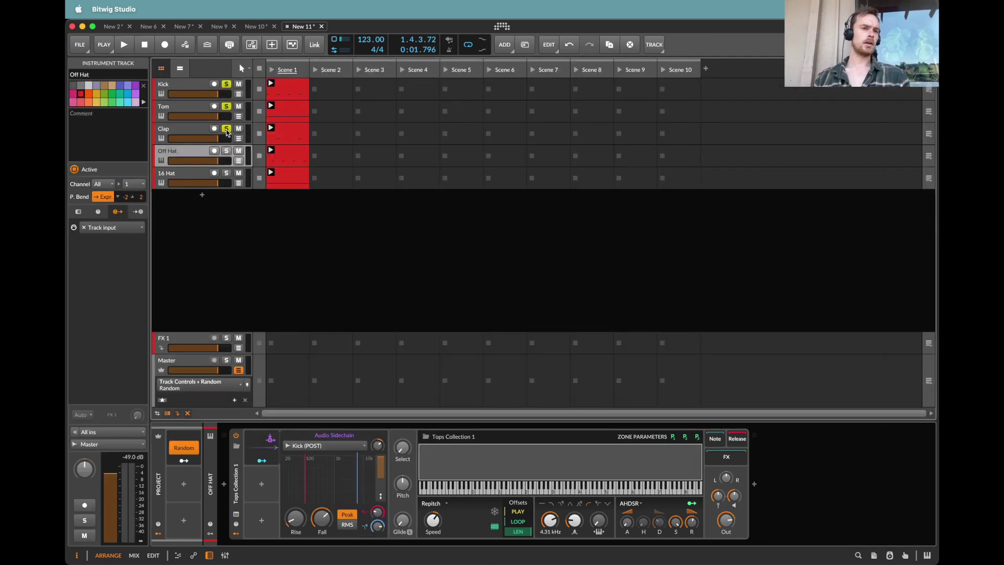
Step: With the track solos cleared and 16 Hat muted, paste the Poly Grid onto the Off Hat track ahead of its sampler
{"action": "left_click", "coordinate": [417, 431]}
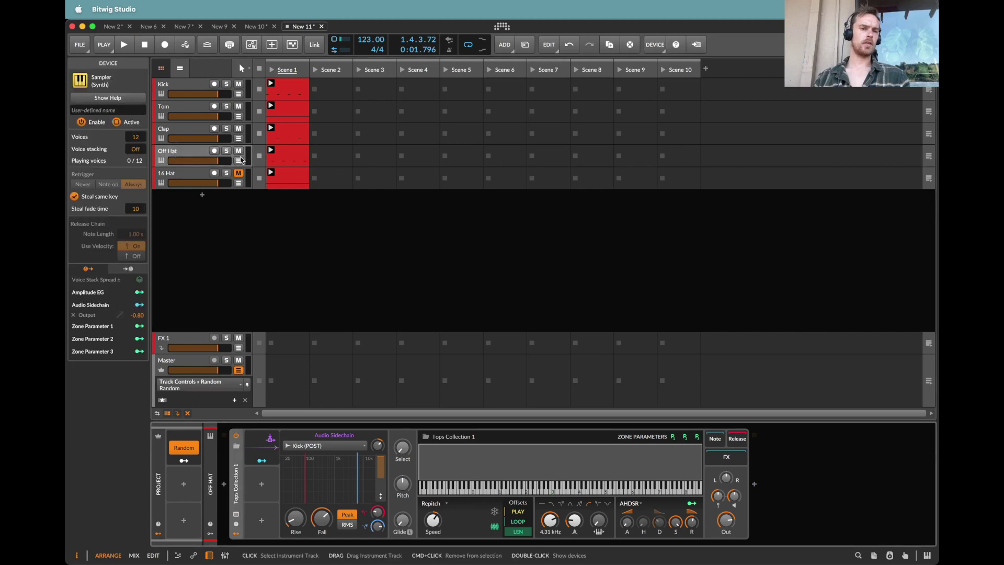
{"action": "key", "text": "super+v"}
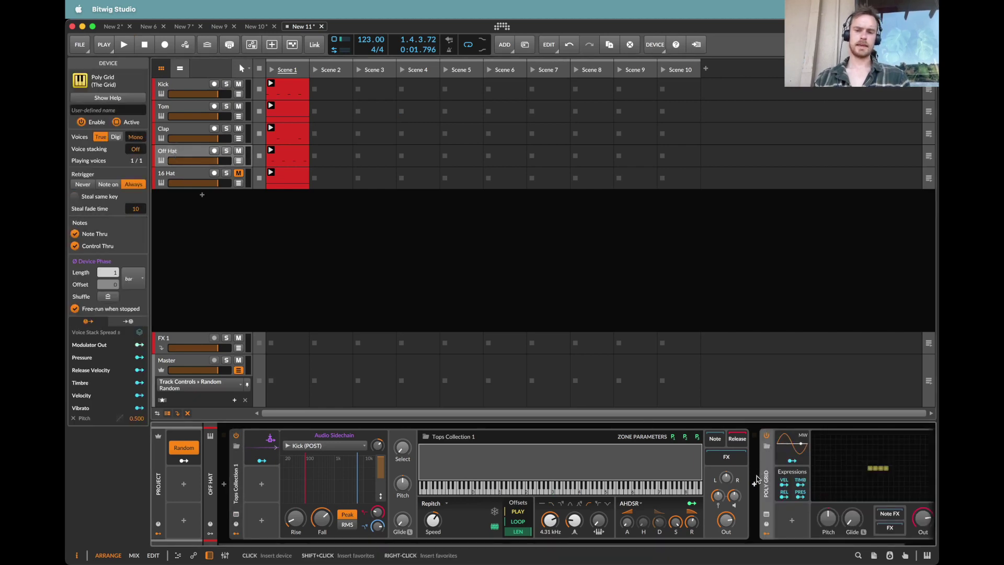
{"action": "left_click_drag", "start_coordinate": [767, 471], "coordinate": [286, 513]}
Step: Mute the Tom and Clap tracks and set the Off Hat sampler's amplitude envelope release to 44.2 ms during playback
{"action": "left_click", "coordinate": [237, 108]}
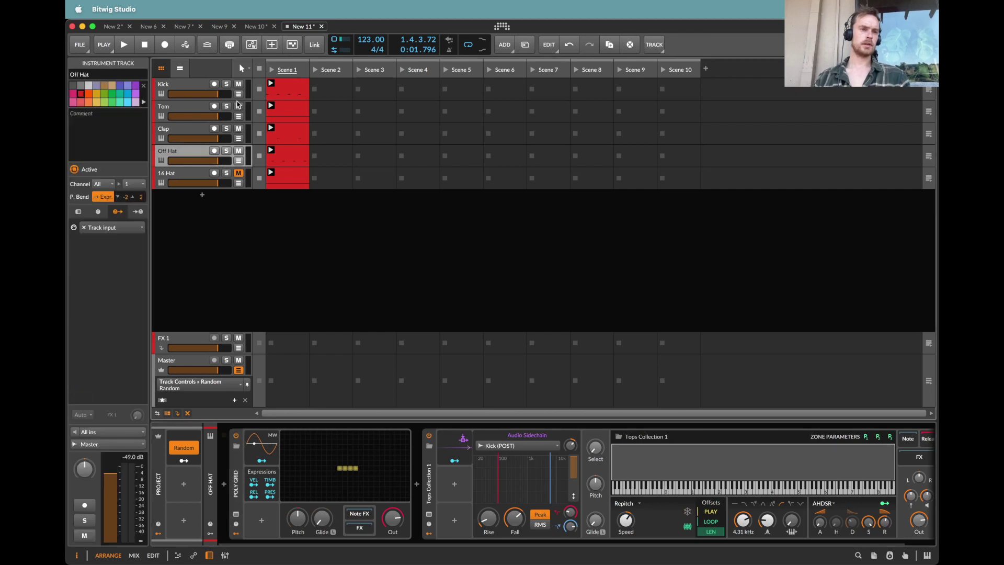
{"action": "key", "text": "space"}
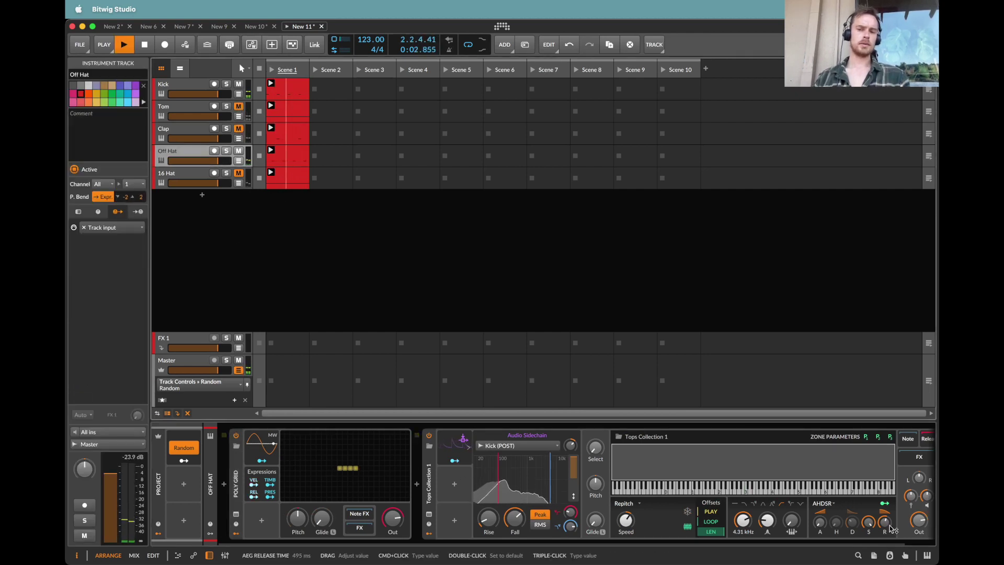
{"action": "left_click_drag", "start_coordinate": [884, 521], "coordinate": [884, 544]}
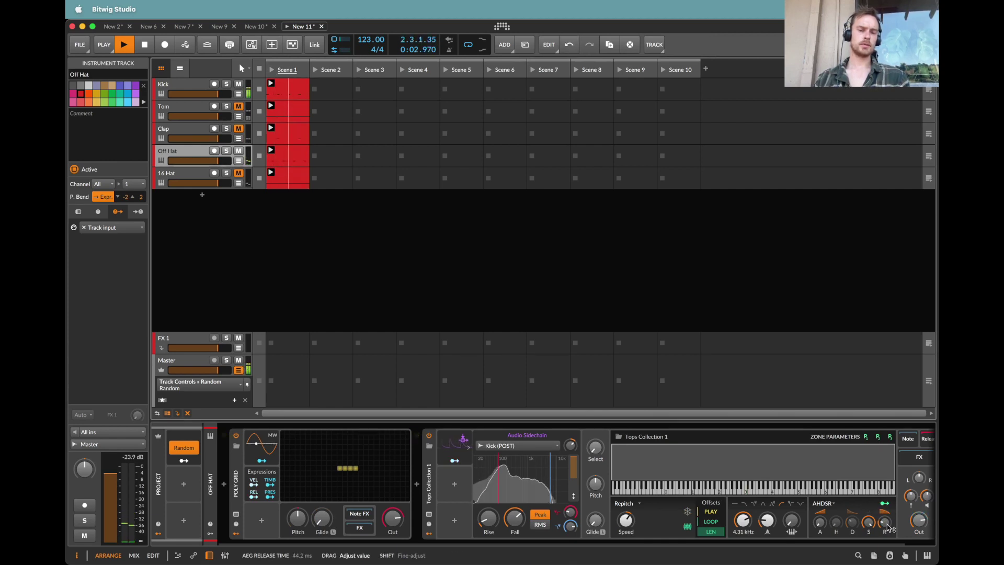
{"action": "key", "text": "space"}
Step: Move the Off Hat sampler into the Poly Grid's FX chain and map the grid's Modulator Out to the sampler's Select
{"action": "left_click", "coordinate": [429, 483]}
{"action": "key", "text": "Delete"}
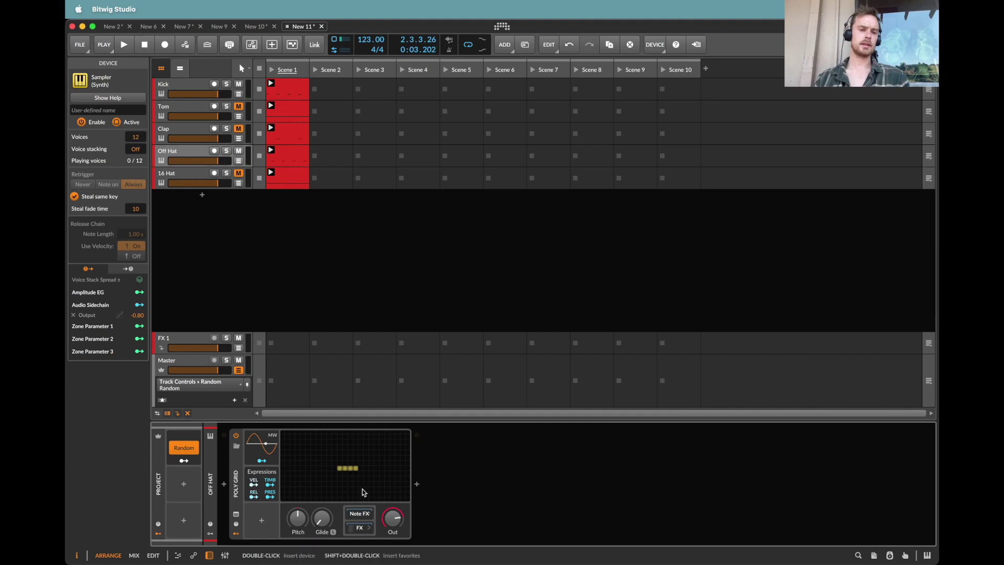
{"action": "left_click", "coordinate": [358, 477]}
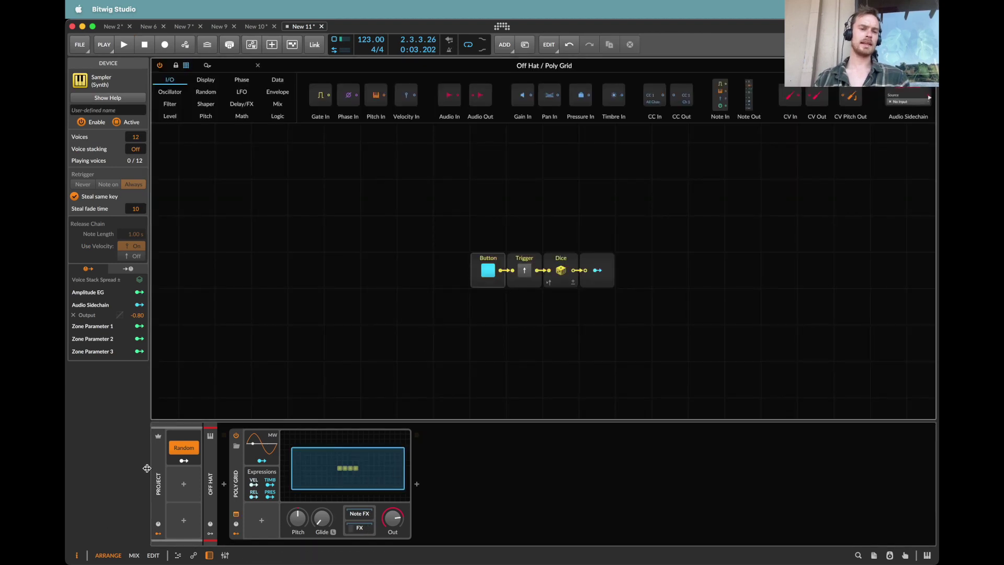
{"action": "left_click", "coordinate": [181, 453]}
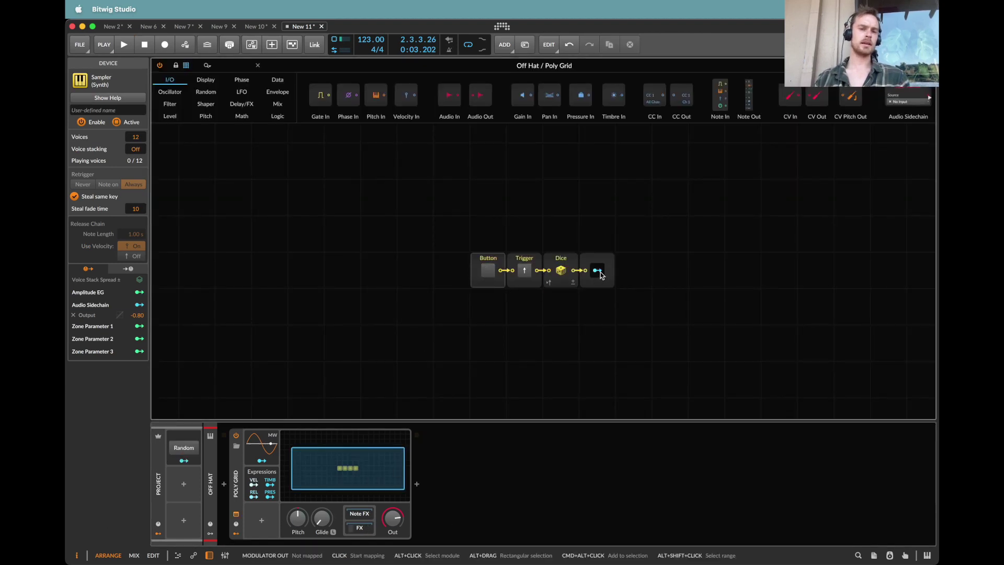
{"action": "key", "text": "super+z"}
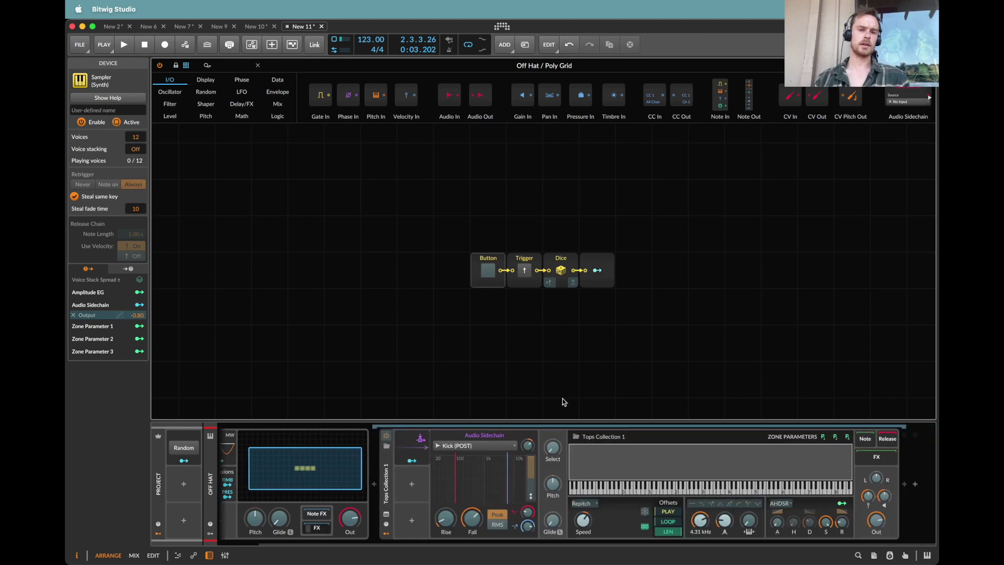
{"action": "key", "text": "space"}
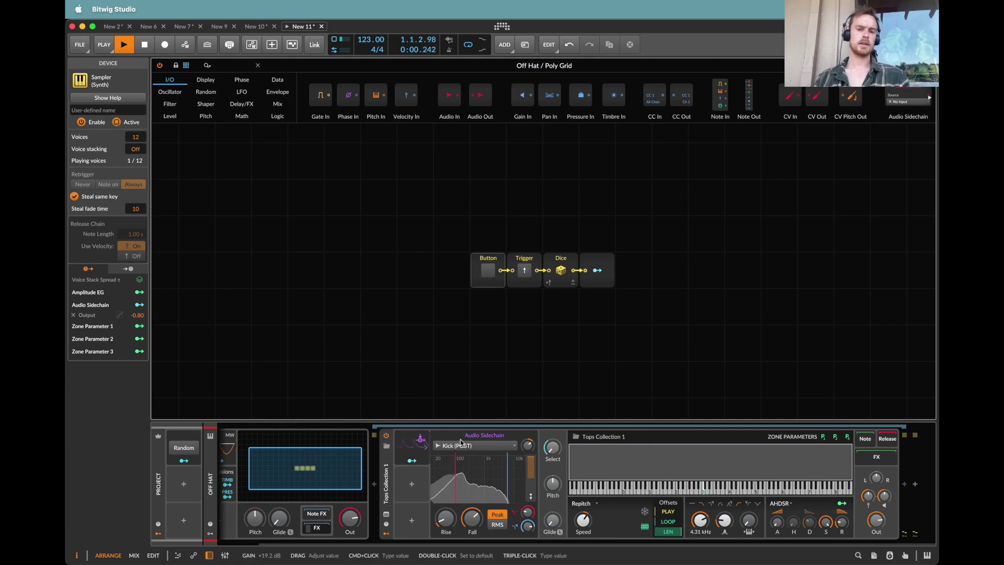
Step: Duplicate the Dice and Modulator Out pair, map the copy to the hat's envelope release with an amount of +12.02, and audition it
{"action": "left_click_drag", "start_coordinate": [594, 315], "coordinate": [566, 256]}
{"action": "key", "text": "super+d"}
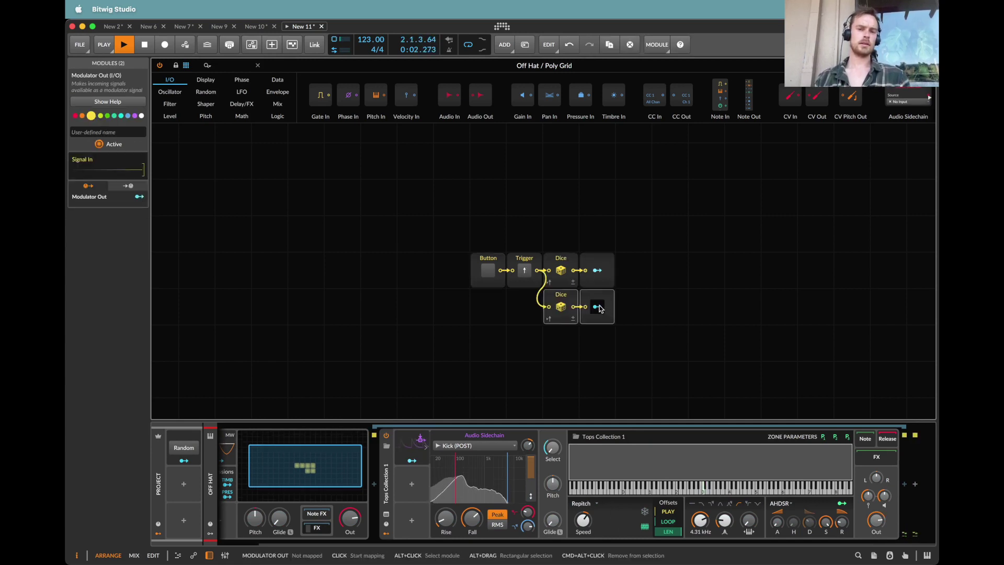
{"action": "left_click", "coordinate": [598, 307]}
{"action": "left_click_drag", "start_coordinate": [841, 522], "coordinate": [841, 512]}
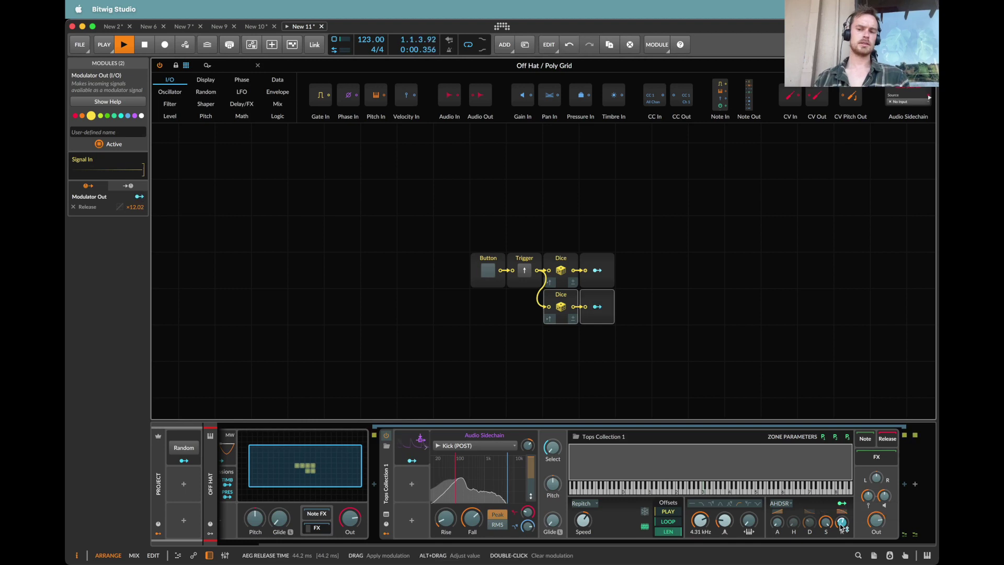
{"action": "left_click", "coordinate": [524, 269]}
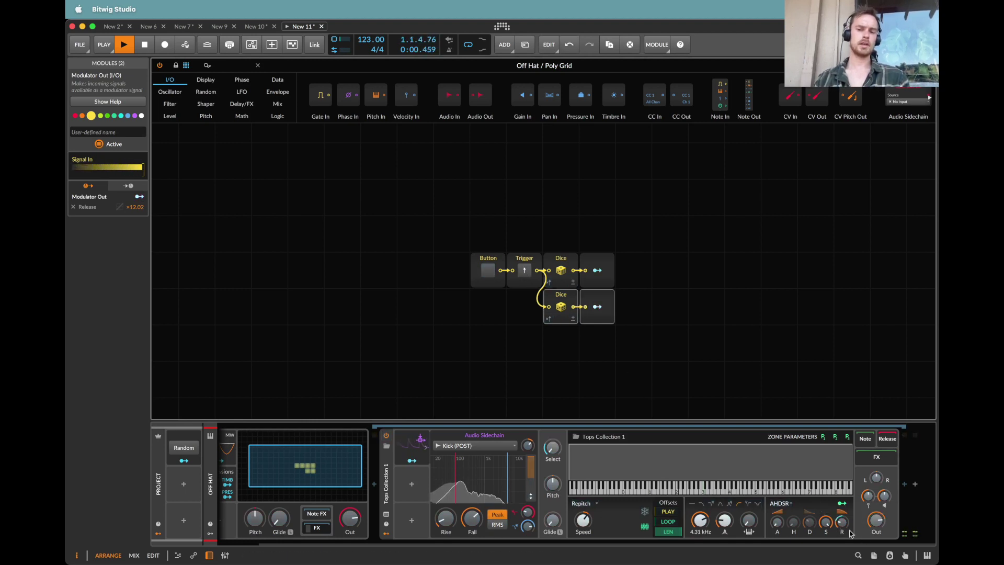
Step: Add a third Dice and Modulator Out pair and map it to the hat's amplitude envelope decay with an amount of +47.86
{"action": "key", "text": "super+d"}
{"action": "key", "text": "space"}
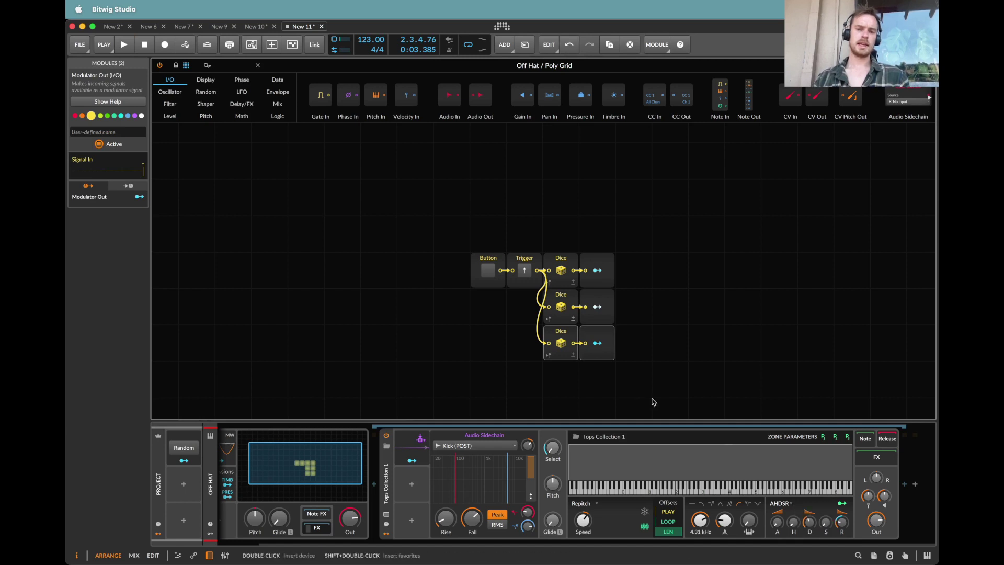
{"action": "left_click", "coordinate": [598, 345]}
{"action": "left_click_drag", "start_coordinate": [809, 522], "coordinate": [810, 526]}
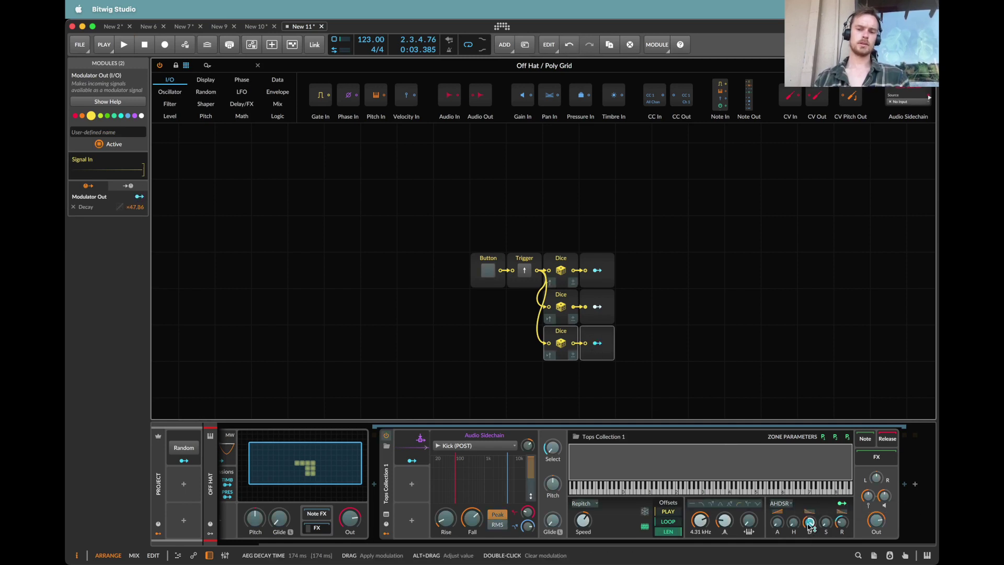
Step: Add fourth and fifth Dice and Modulator Out pairs, mapped to the hat's amplitude envelope sustain and decay curve
{"action": "left_click_drag", "start_coordinate": [529, 345], "coordinate": [598, 381]}
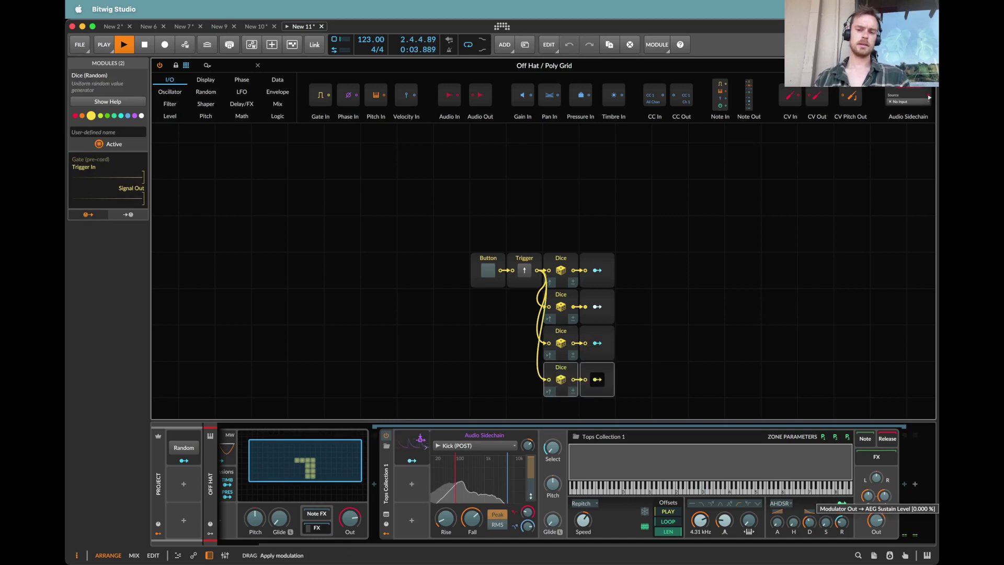
{"action": "left_click_drag", "start_coordinate": [825, 526], "coordinate": [825, 523]}
{"action": "left_click_drag", "start_coordinate": [655, 390], "coordinate": [591, 415]}
{"action": "left_click", "coordinate": [606, 379]}
{"action": "mouse_move", "coordinate": [809, 512]}
{"action": "left_mouse_down"}
{"action": "mouse_move", "coordinate": [809, 486]}
{"action": "mouse_move", "coordinate": [809, 509]}
{"action": "left_mouse_up"}
Step: Add a sixth Dice and Modulator Out pair and map it to the hat's amplitude envelope attack
{"action": "left_click_drag", "start_coordinate": [661, 396], "coordinate": [571, 415]}
{"action": "left_click", "coordinate": [605, 387]}
{"action": "left_click_drag", "start_coordinate": [777, 522], "coordinate": [777, 497]}
Step: Add a seventh Dice and Modulator Out pair to the hat grid and fire the Trigger to audition the randomization
{"action": "left_click_drag", "start_coordinate": [646, 386], "coordinate": [535, 387]}
{"action": "key", "text": "super+d"}
{"action": "left_click", "coordinate": [608, 382]}
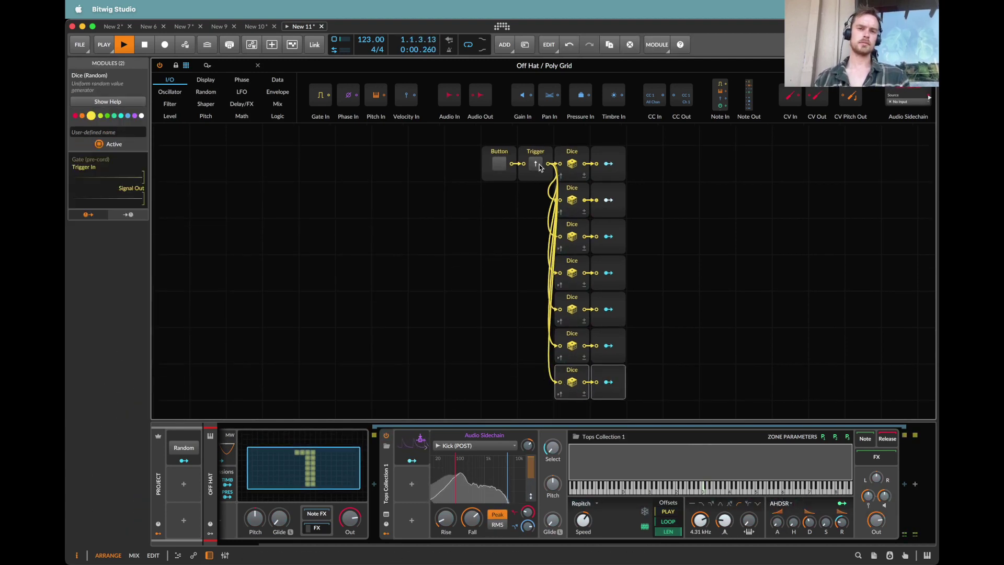
{"action": "left_click", "coordinate": [538, 164]}
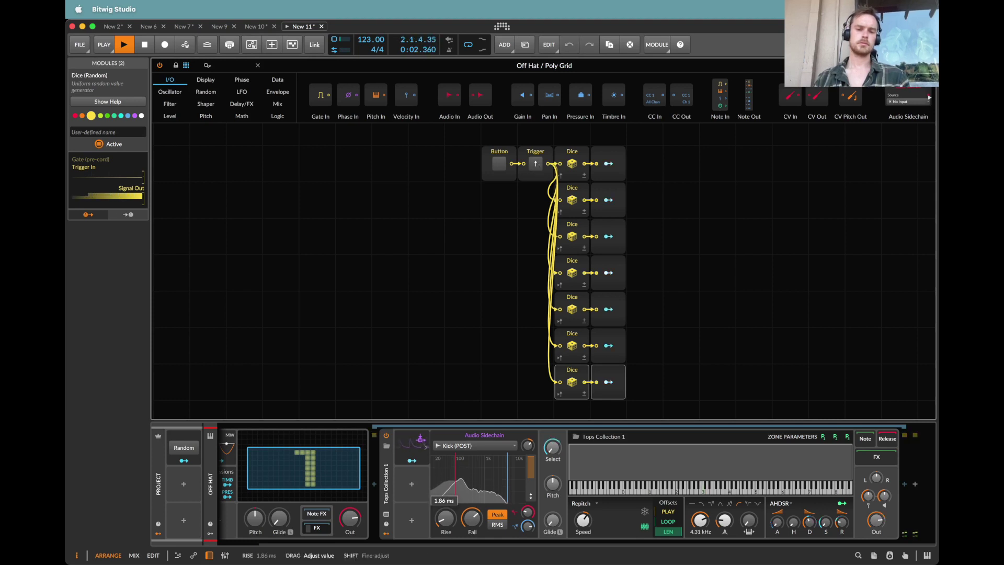
Step: Close the Off Hat grid editor and switch off the Off Hat track's solo
{"action": "scroll", "coordinate": [514, 279], "scroll_direction": "down", "scroll_amount": 2}
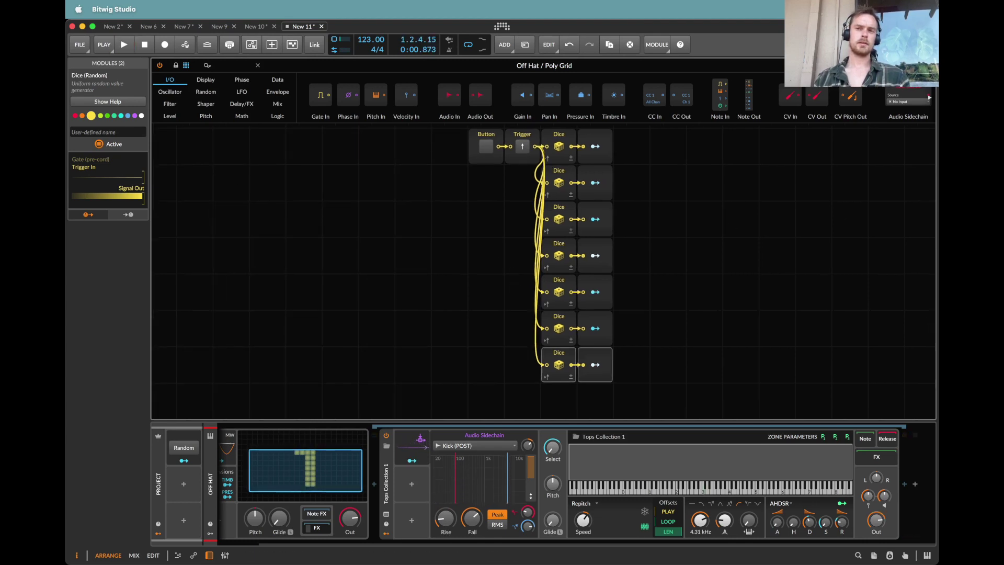
{"action": "left_click", "coordinate": [929, 66]}
{"action": "left_click", "coordinate": [226, 176]}
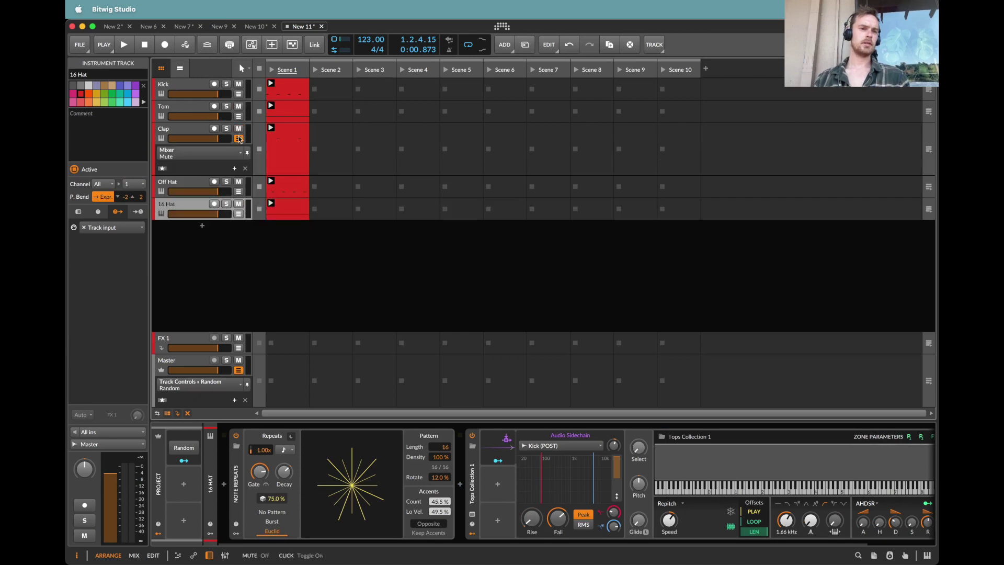
Step: Solo the 16 Hat track and, during playback, set the Note Repeats accent count to 22.5% and low velocity to 28.5%
{"action": "key", "text": "space"}
{"action": "key", "text": "s"}
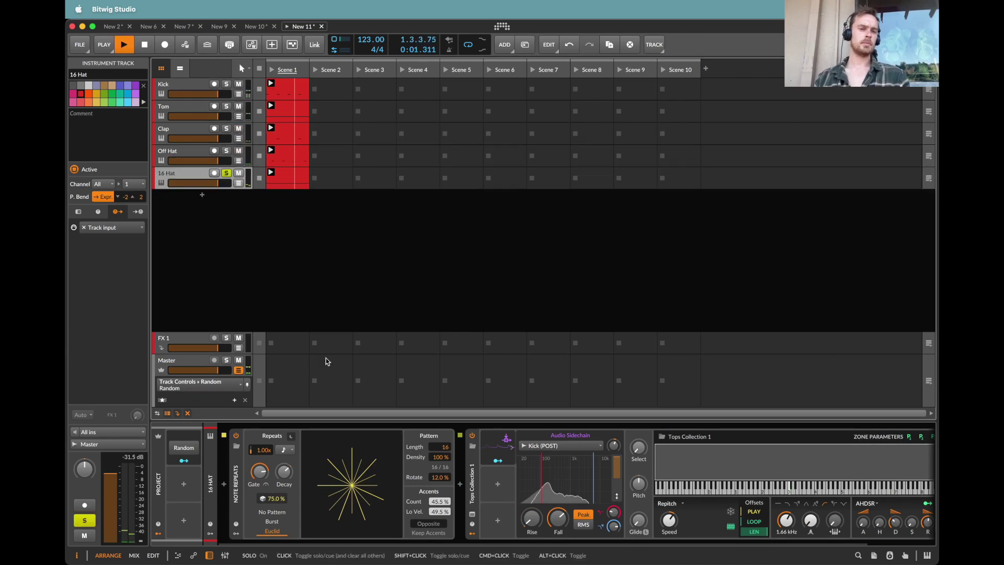
{"action": "left_click_drag", "start_coordinate": [414, 510], "coordinate": [439, 535]}
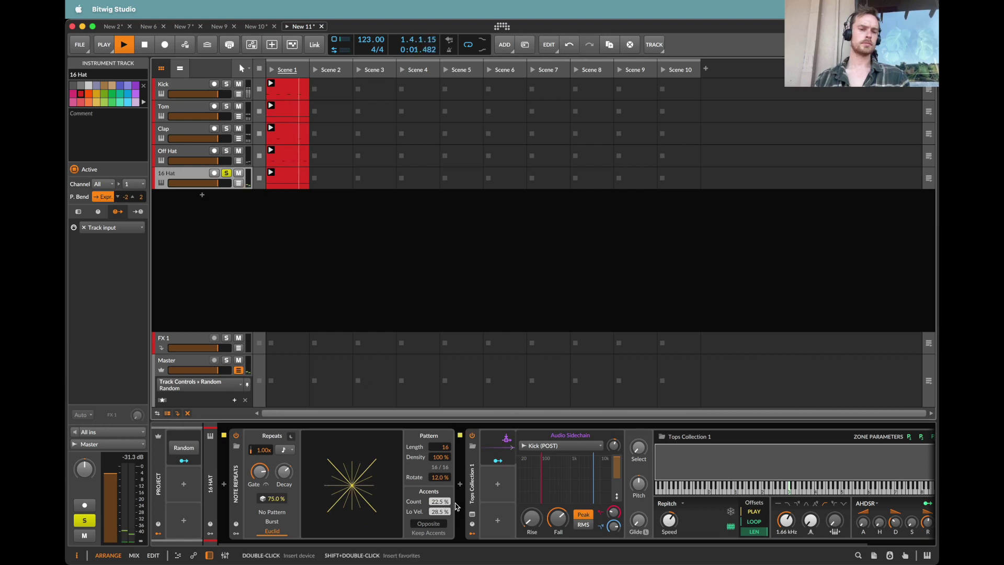
{"action": "key", "text": "space"}
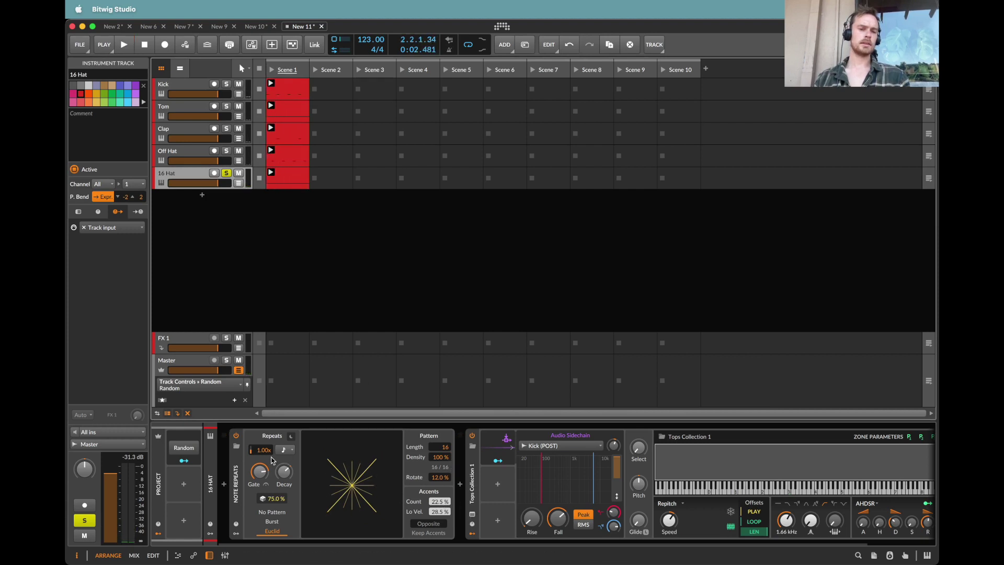
Step: Paste the randomizer Poly Grid ahead of Note Repeats on the 16 Hat track and move Note Repeats and the sampler into its FX chain
{"action": "left_click", "coordinate": [237, 470]}
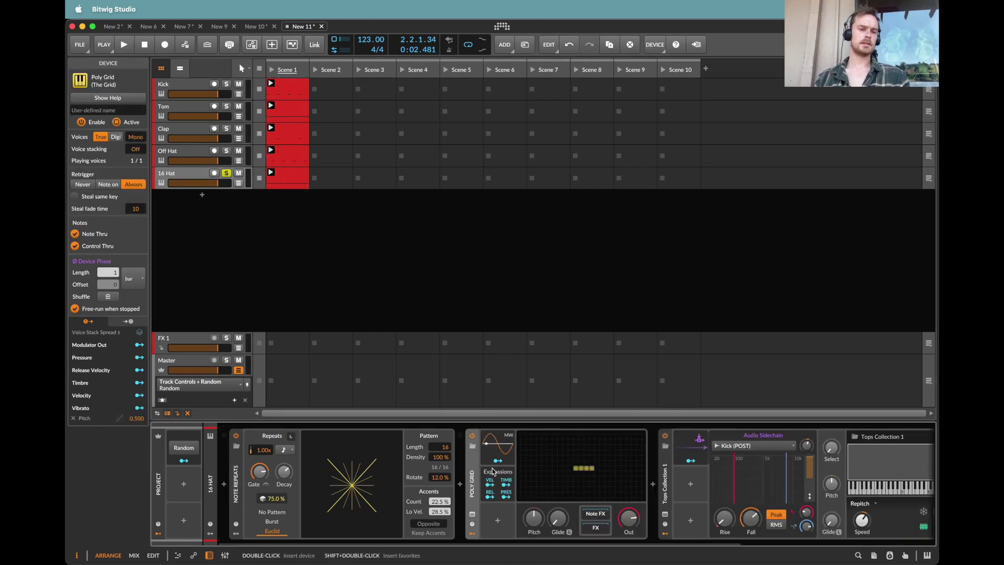
{"action": "left_click_drag", "start_coordinate": [263, 470], "coordinate": [429, 502]}
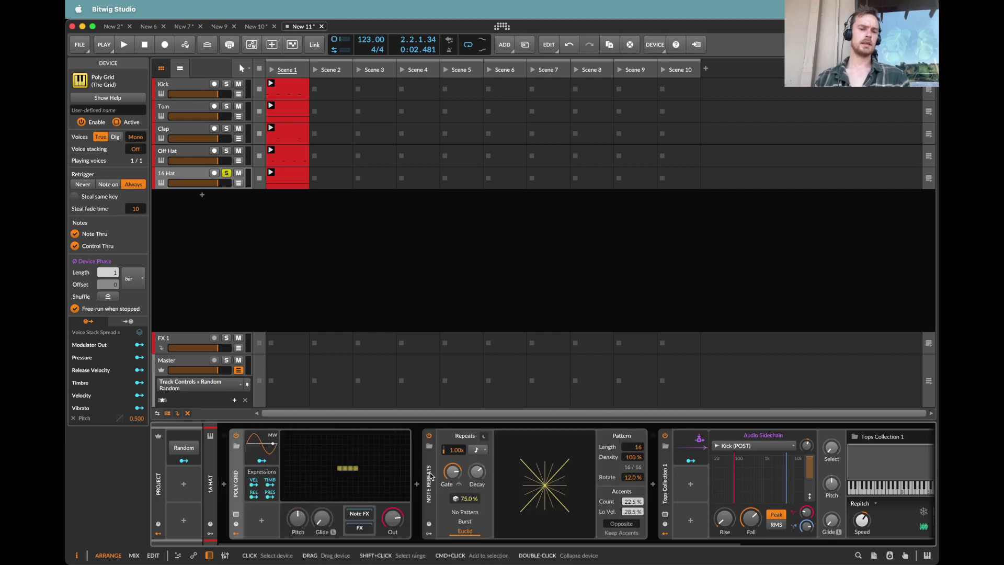
{"action": "left_click", "coordinate": [427, 478]}
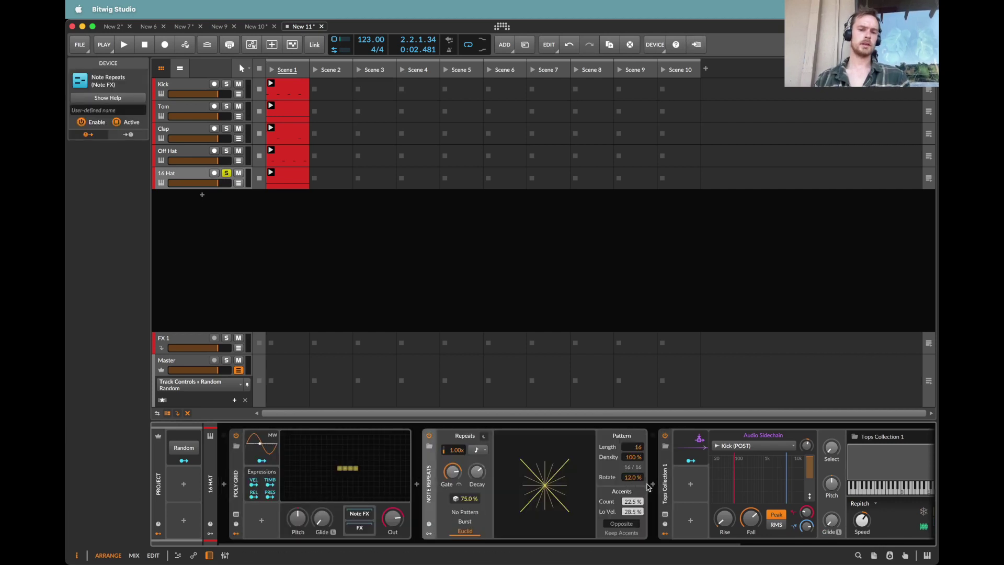
{"action": "left_click", "coordinate": [662, 490], "text": "super"}
{"action": "left_click_drag", "start_coordinate": [360, 529], "coordinate": [361, 530]}
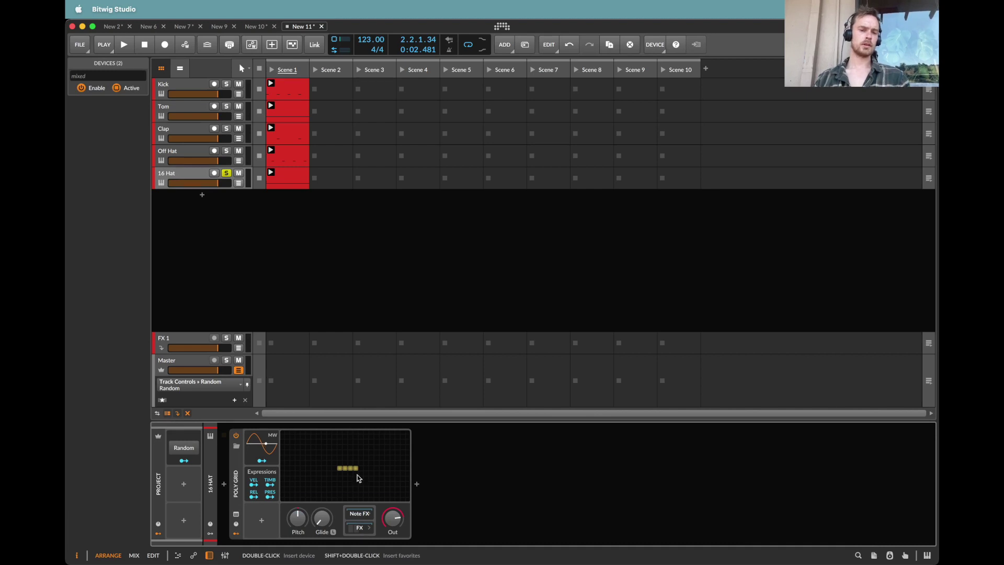
Step: Open the 16 Hat grid and its FX chain, and map the first Modulator Out to the sampler's Select
{"action": "left_click", "coordinate": [356, 475]}
{"action": "left_click", "coordinate": [352, 531]}
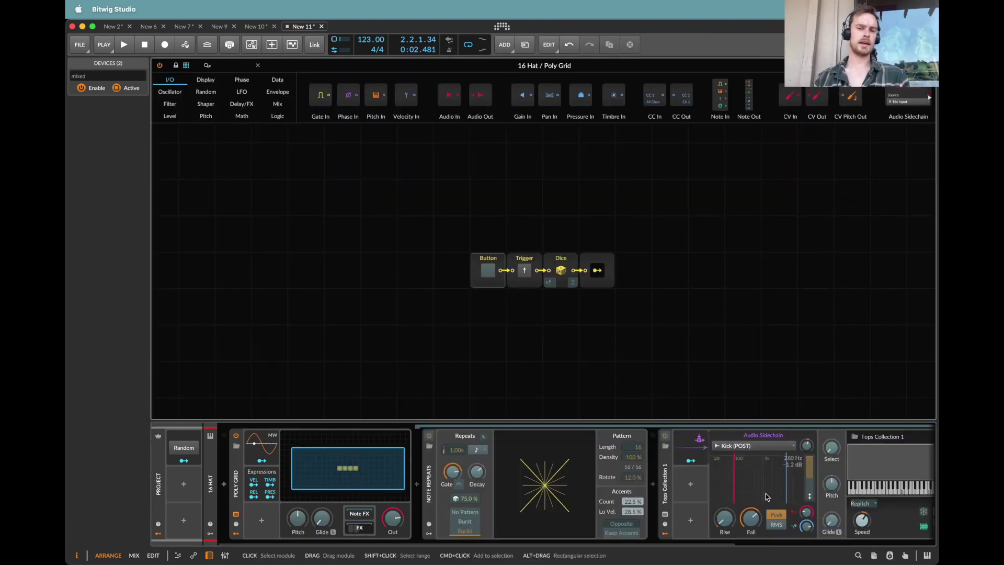
{"action": "left_click_drag", "start_coordinate": [828, 449], "coordinate": [828, 397]}
Step: Add a second Dice and Modulator Out pair and map it to the Note Repeats pattern density by -37.5%
{"action": "left_click_drag", "start_coordinate": [637, 266], "coordinate": [556, 268]}
{"action": "key", "text": "super+d"}
{"action": "scroll", "coordinate": [436, 453], "scroll_direction": "right", "scroll_amount": 5}
{"action": "left_click_drag", "start_coordinate": [458, 459], "coordinate": [458, 458]}
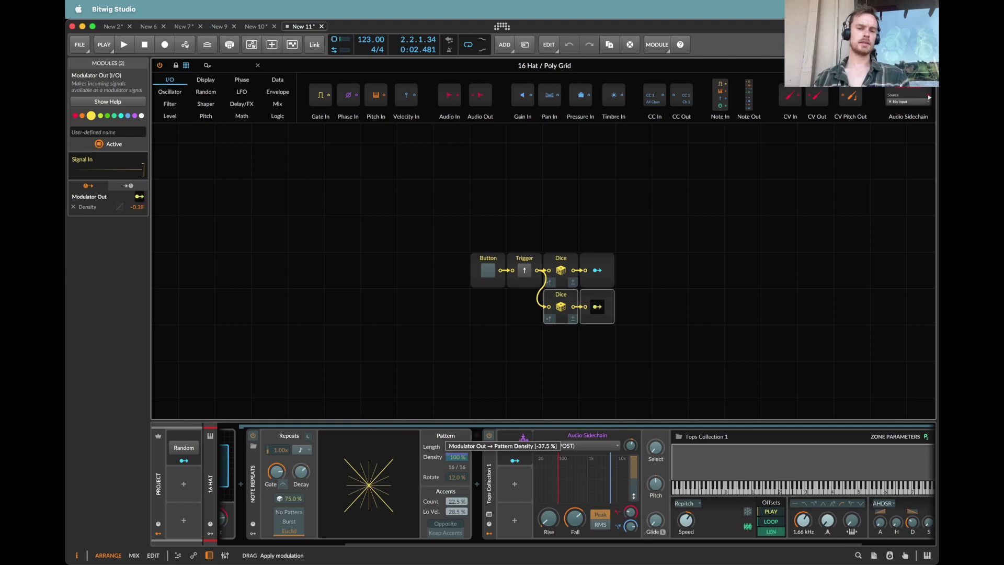
{"action": "left_click_drag", "start_coordinate": [458, 459], "coordinate": [458, 459]}
Step: Add third and fourth Dice and Modulator Out pairs, mapped to the Note Repeats pattern rotation and accent count
{"action": "left_click_drag", "start_coordinate": [626, 296], "coordinate": [527, 299]}
{"action": "key", "text": "super+d"}
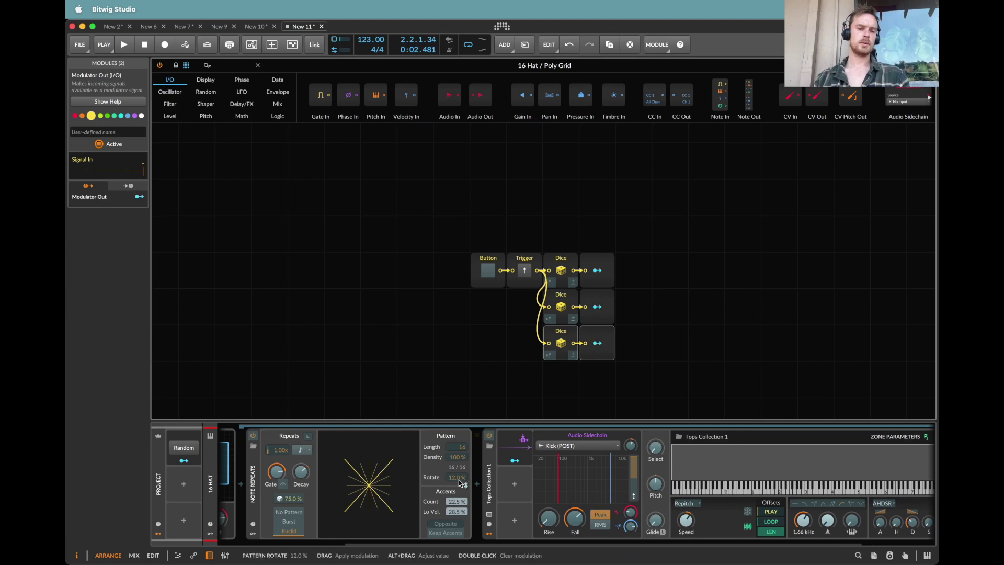
{"action": "left_click_drag", "start_coordinate": [456, 476], "coordinate": [456, 505]}
{"action": "left_click_drag", "start_coordinate": [528, 332], "coordinate": [635, 333]}
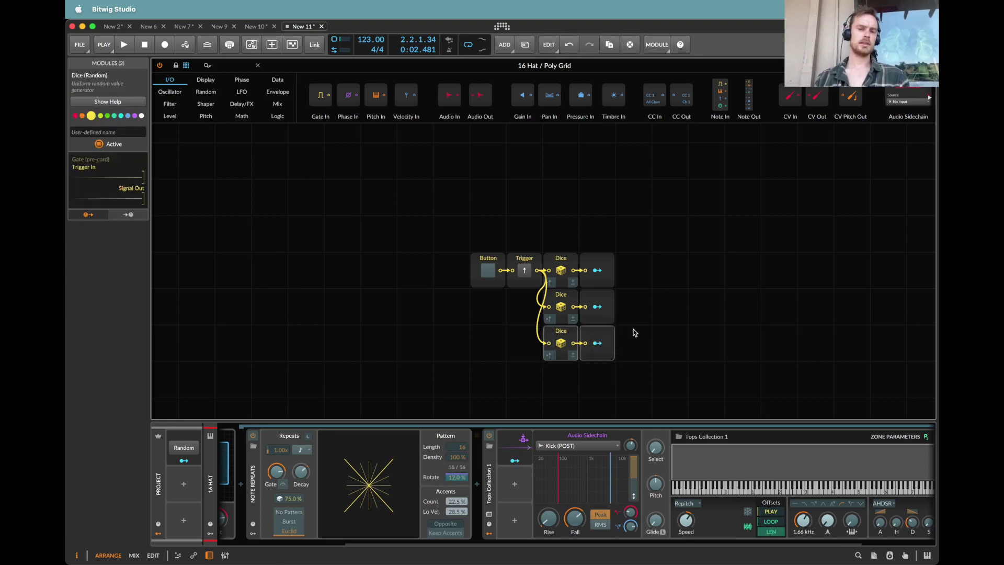
{"action": "key", "text": "ctrl+d"}
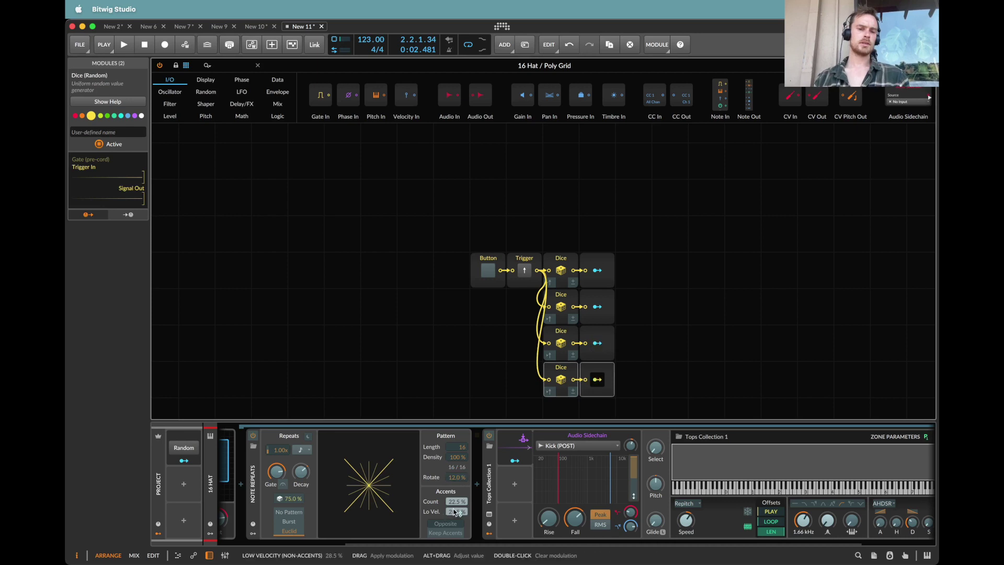
{"action": "left_click_drag", "start_coordinate": [457, 505], "coordinate": [457, 503]}
Step: Add a fifth Dice and Modulator Out pair and map it to the Note Repeats low velocity with an amount of -0.19
{"action": "left_click_drag", "start_coordinate": [650, 387], "coordinate": [526, 387]}
{"action": "key", "text": "super+d"}
{"action": "scroll", "coordinate": [548, 376], "scroll_direction": "down", "scroll_amount": 3}
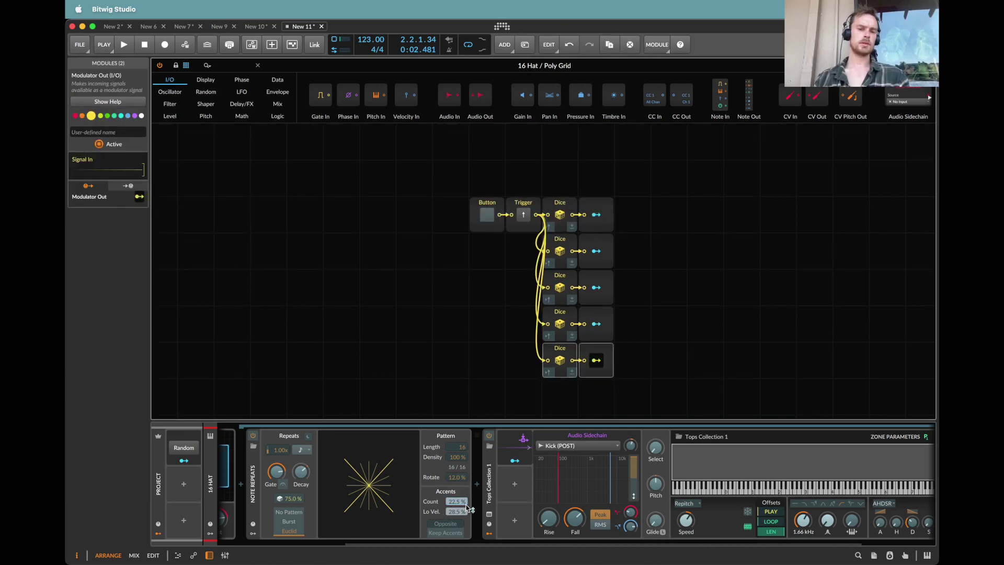
{"action": "left_click_drag", "start_coordinate": [456, 512], "coordinate": [455, 519]}
Step: Add a sixth Dice and Modulator Out pair and map it to the 16 Hat sampler's filter cutoff
{"action": "scroll", "coordinate": [423, 521], "scroll_direction": "right", "scroll_amount": 3}
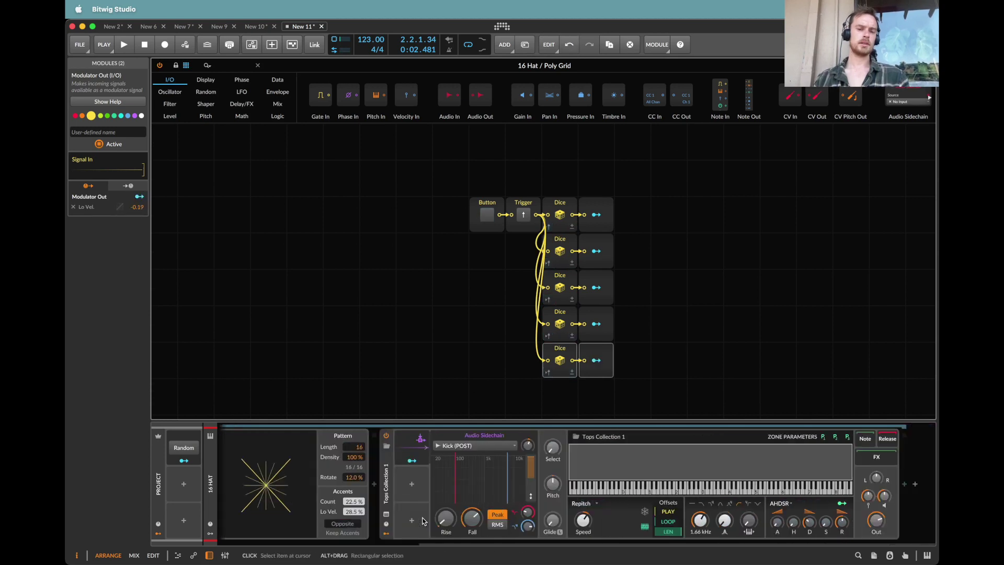
{"action": "left_click_drag", "start_coordinate": [623, 365], "coordinate": [557, 360]}
{"action": "key", "text": "super+d"}
{"action": "scroll", "coordinate": [591, 365], "scroll_direction": "down", "scroll_amount": 3}
{"action": "left_click", "coordinate": [594, 361]}
{"action": "left_click", "coordinate": [700, 519]}
{"action": "left_click_drag", "start_coordinate": [697, 518], "coordinate": [696, 512]}
Step: Add a seventh Dice and Modulator Out pair and map it to the 16 Hat sampler's filter resonance
{"action": "left_click_drag", "start_coordinate": [648, 373], "coordinate": [565, 372]}
{"action": "key", "text": "super+d"}
{"action": "left_click", "coordinate": [594, 399]}
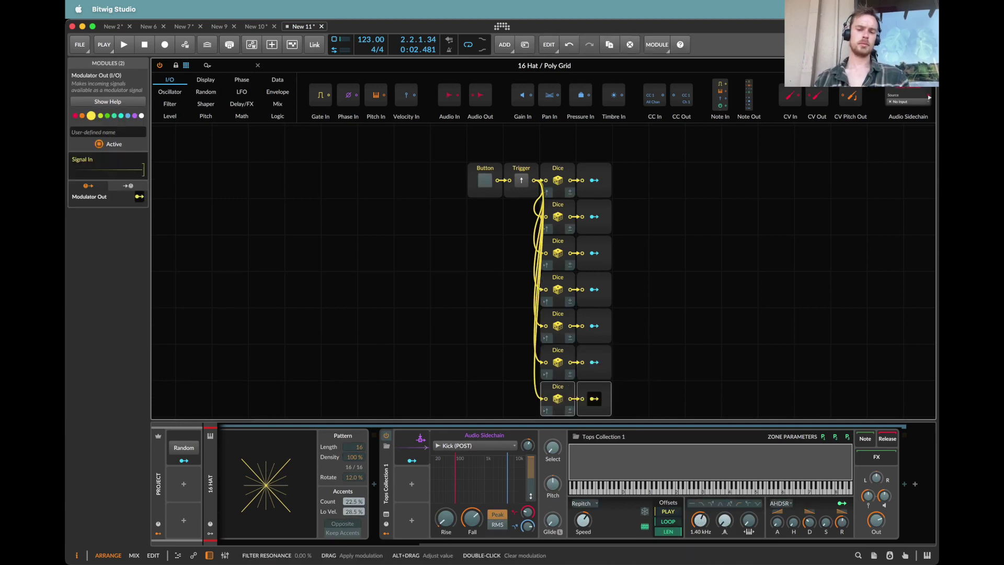
{"action": "left_click", "coordinate": [723, 519]}
Step: Add an eighth Dice and Modulator Out pair and map it to the 16 Hat sampler's amplitude envelope decay
{"action": "left_click_drag", "start_coordinate": [637, 401], "coordinate": [533, 401]}
{"action": "key", "text": "super+d"}
{"action": "scroll", "coordinate": [530, 401], "scroll_direction": "down", "scroll_amount": 3}
{"action": "left_click", "coordinate": [585, 375]}
{"action": "left_click_drag", "start_coordinate": [809, 522], "coordinate": [809, 502]}
Step: Add a ninth Dice and Modulator Out pair and map it to the 16 Hat sampler's amplitude envelope sustain
{"action": "left_click", "coordinate": [657, 373]}
{"action": "left_click_drag", "start_coordinate": [657, 374], "coordinate": [554, 372]}
{"action": "key", "text": "super+d"}
{"action": "left_click", "coordinate": [588, 406]}
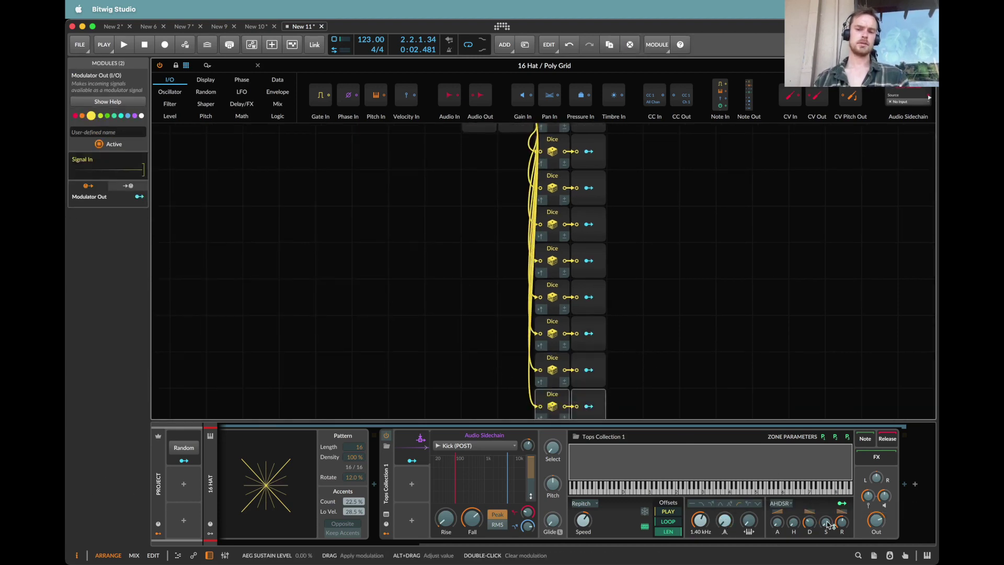
{"action": "left_click_drag", "start_coordinate": [826, 522], "coordinate": [826, 492]}
Step: Add a tenth Dice and Modulator Out pair and map it to the 16 Hat sampler's envelope release with an amount of +9.120
{"action": "left_click_drag", "start_coordinate": [635, 407], "coordinate": [522, 408]}
{"action": "key", "text": "super+d"}
{"action": "scroll", "coordinate": [522, 407], "scroll_direction": "down", "scroll_amount": 3}
{"action": "left_click", "coordinate": [584, 387]}
{"action": "left_click_drag", "start_coordinate": [841, 526], "coordinate": [843, 524]}
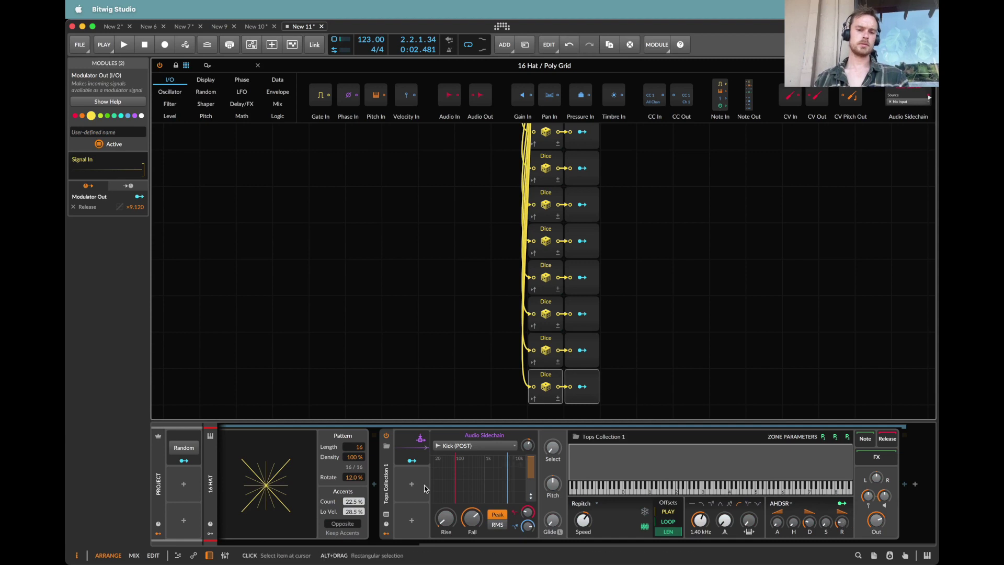
Step: Select the 16 Hat sampler and audition the randomization by firing the grid's Trigger during playback
{"action": "left_click", "coordinate": [384, 483]}
{"action": "left_click", "coordinate": [385, 482]}
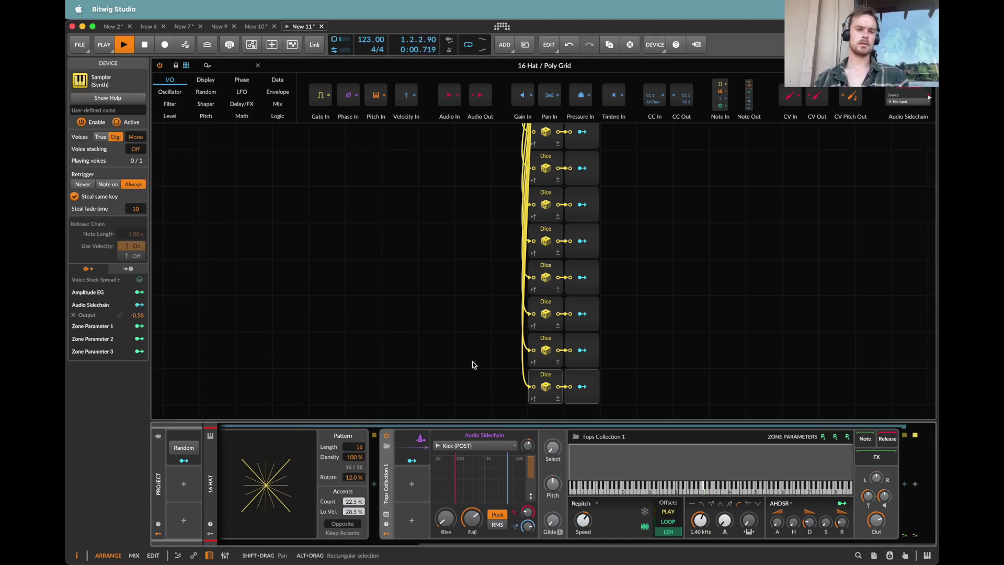
{"action": "scroll", "coordinate": [403, 315], "scroll_direction": "up", "scroll_amount": 5}
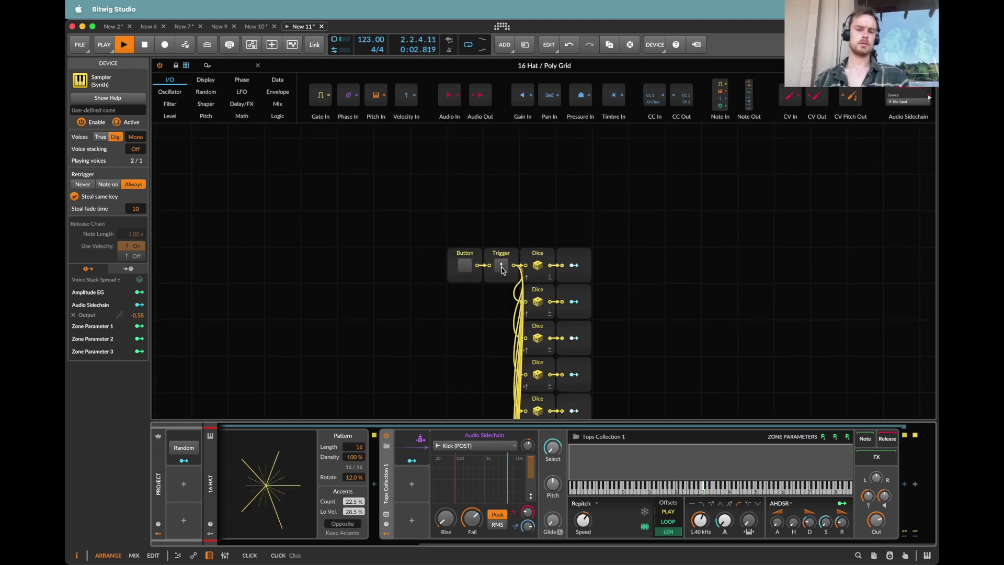
{"action": "key", "text": "space"}
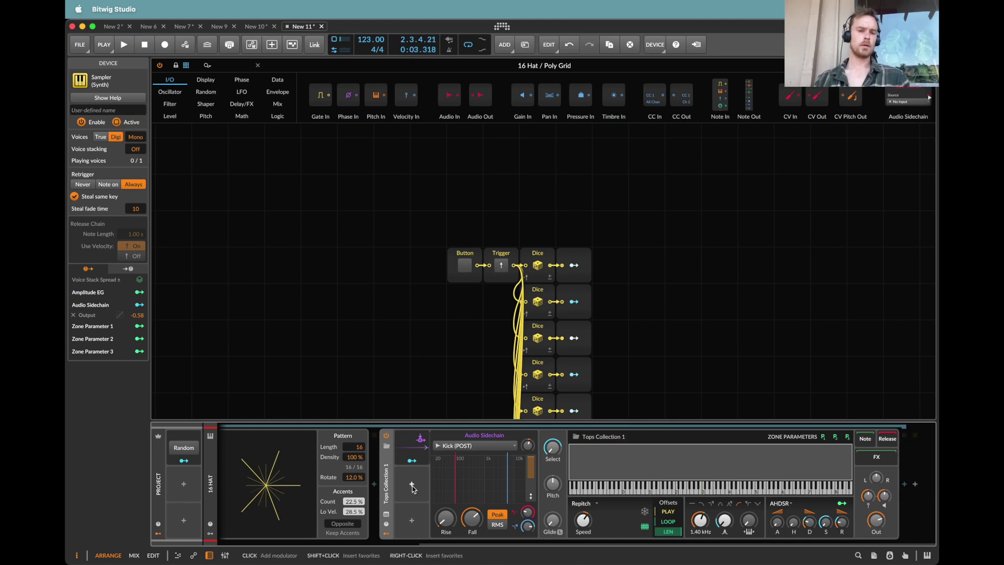
Step: Add an Expressions modulator to the 16 Hat sampler
{"action": "left_click", "coordinate": [412, 486]}
{"action": "type", "text": "x"}
{"action": "key", "text": "BackSpace"}
{"action": "type", "text": "ex"}
{"action": "key", "text": "Return"}
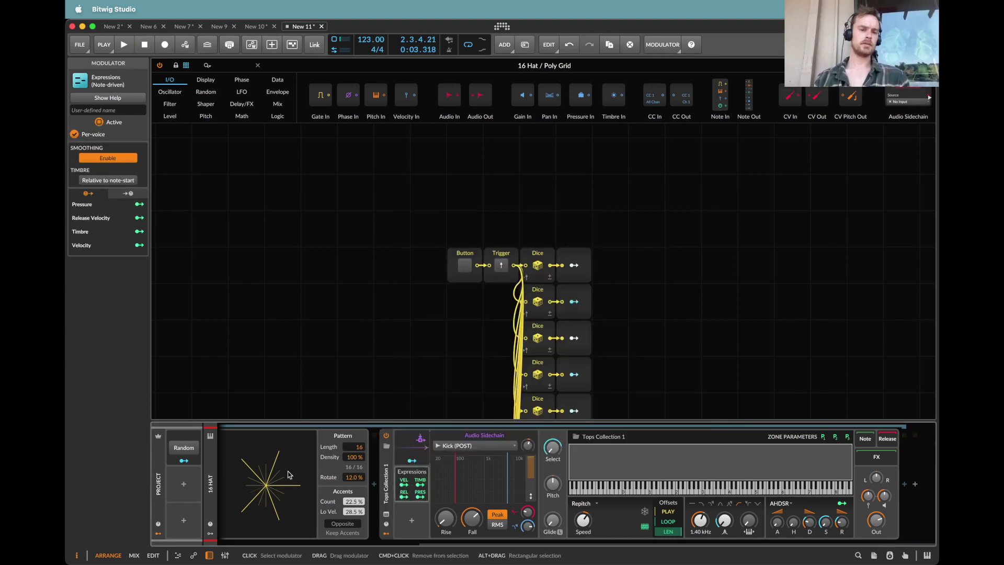
Step: Map the Expressions velocity to the sampler's play position offset with an amount of 0.195 and audition the randomized pattern
{"action": "left_click", "coordinate": [405, 488]}
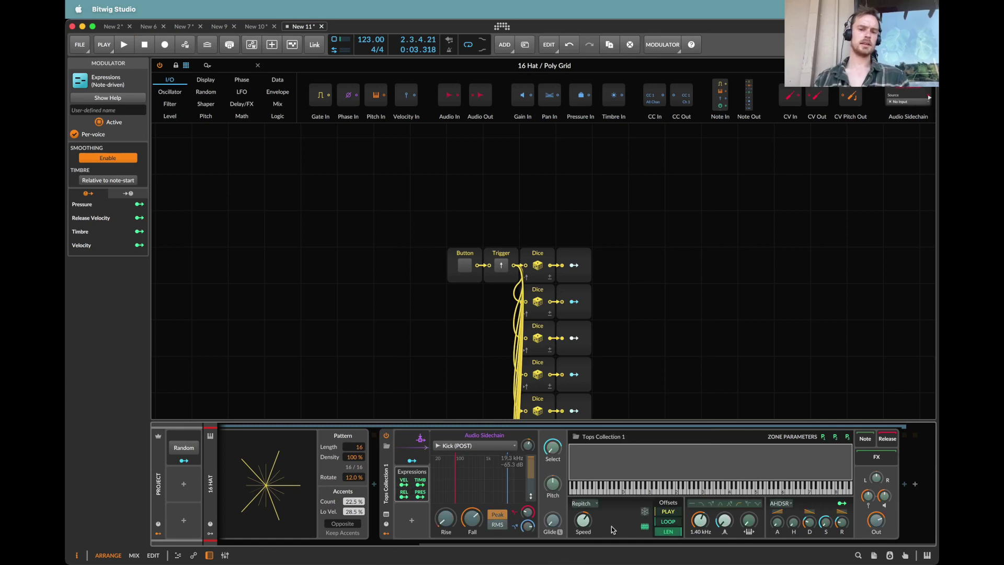
{"action": "left_click_drag", "start_coordinate": [668, 512], "coordinate": [660, 516]}
{"action": "key", "text": "space"}
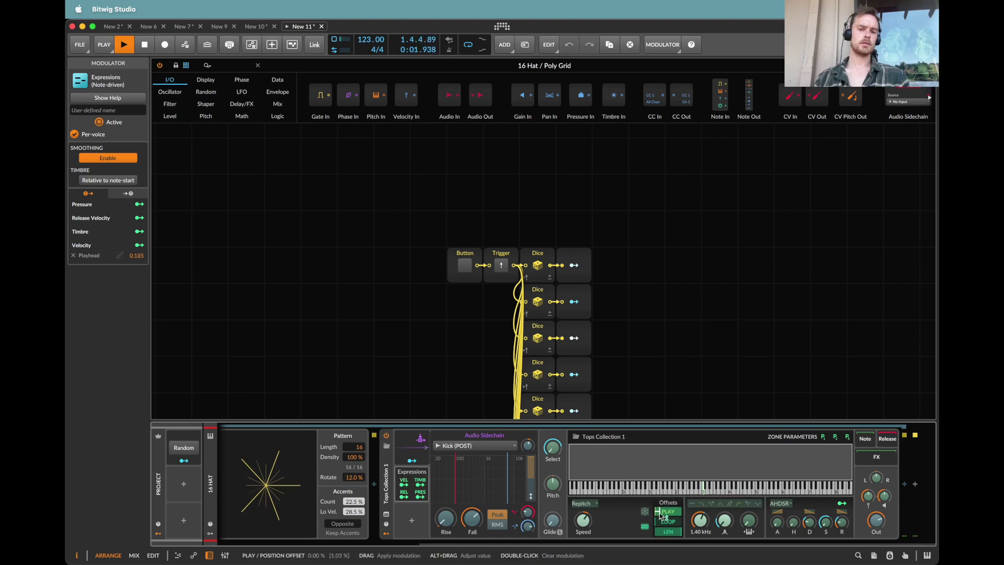
{"action": "left_click", "coordinate": [481, 479]}
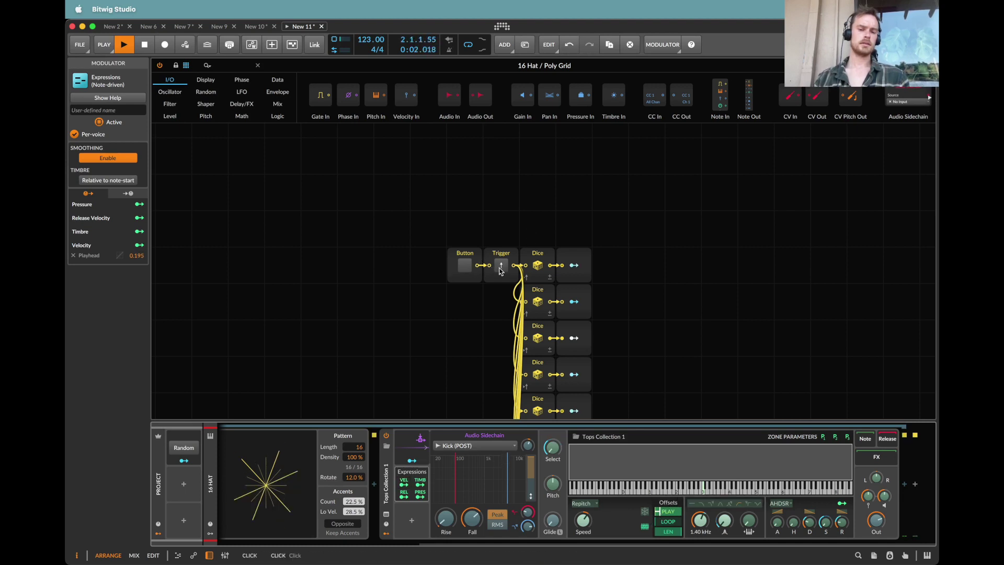
{"action": "key", "text": "space"}
Step: Add an eleventh Dice and Modulator Out pair and map it to the 16 Hat sampler's play position offset by about 48%
{"action": "scroll", "coordinate": [573, 304], "scroll_direction": "down", "scroll_amount": 5}
{"action": "scroll", "coordinate": [573, 304], "scroll_direction": "down", "scroll_amount": 3}
{"action": "left_click_drag", "start_coordinate": [571, 303], "coordinate": [476, 262]}
{"action": "key", "text": "super+d"}
{"action": "left_click", "coordinate": [562, 294]}
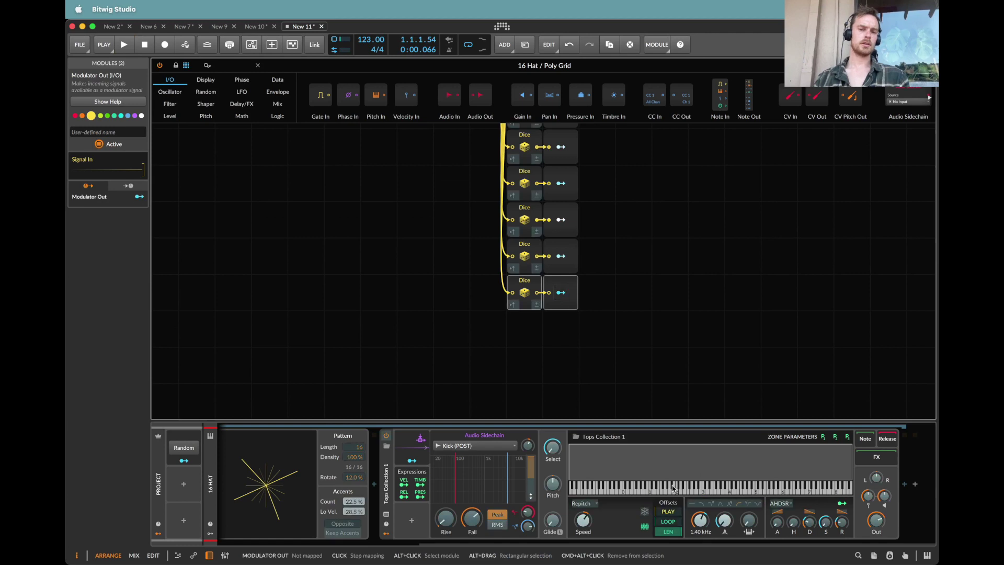
{"action": "left_click_drag", "start_coordinate": [661, 513], "coordinate": [660, 483]}
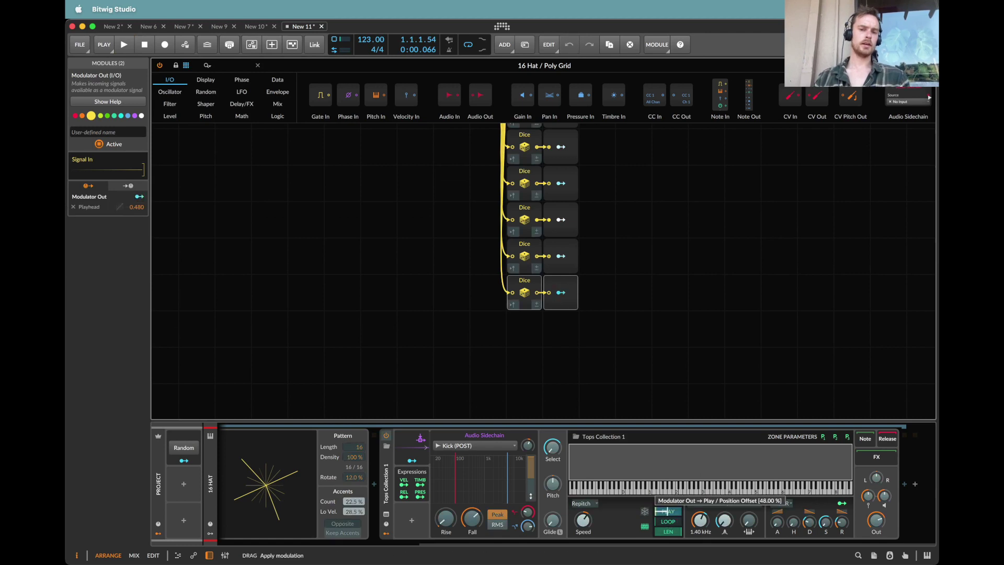
Step: Audition the 16 Hat with the new play offset mapping, stop playback and close its grid editor
{"action": "key", "text": "space"}
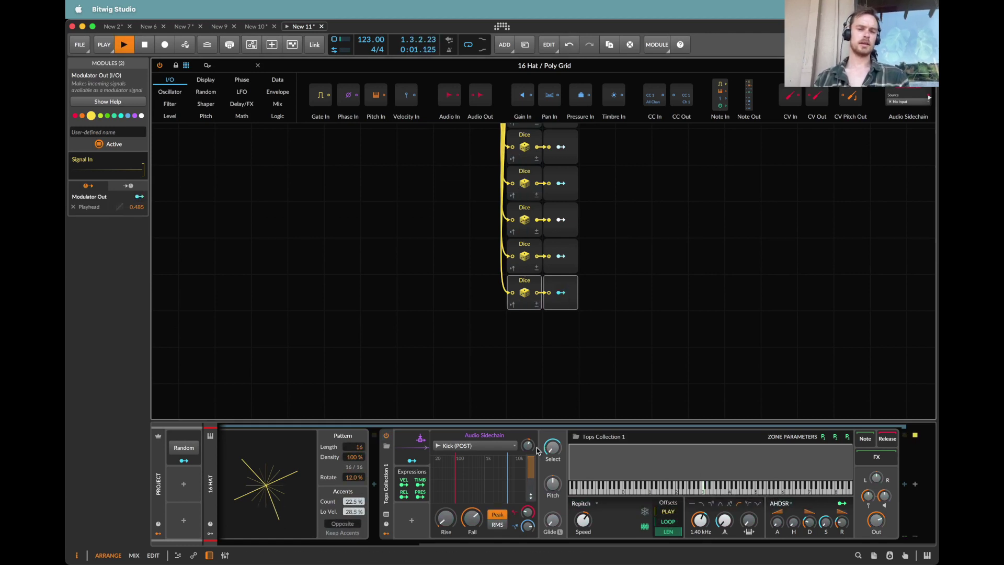
{"action": "scroll", "coordinate": [416, 221], "scroll_direction": "up", "scroll_amount": 5}
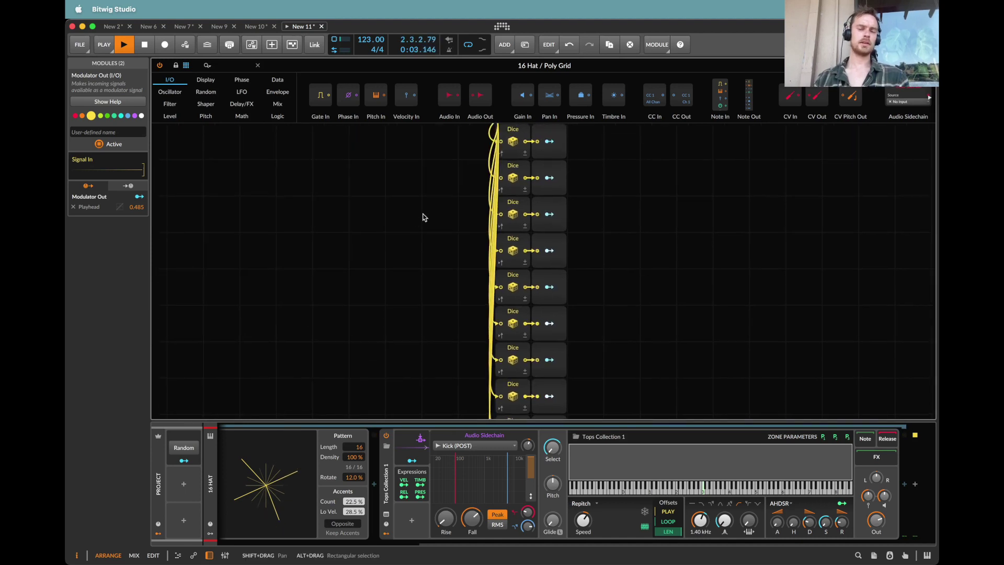
{"action": "left_click", "coordinate": [928, 65]}
{"action": "key", "text": "space"}
Step: In the Off Hat grid, map the eighth Modulator Out to the sampler's play position offset with an amount of 0.480 and close the grid
{"action": "left_click", "coordinate": [175, 155]}
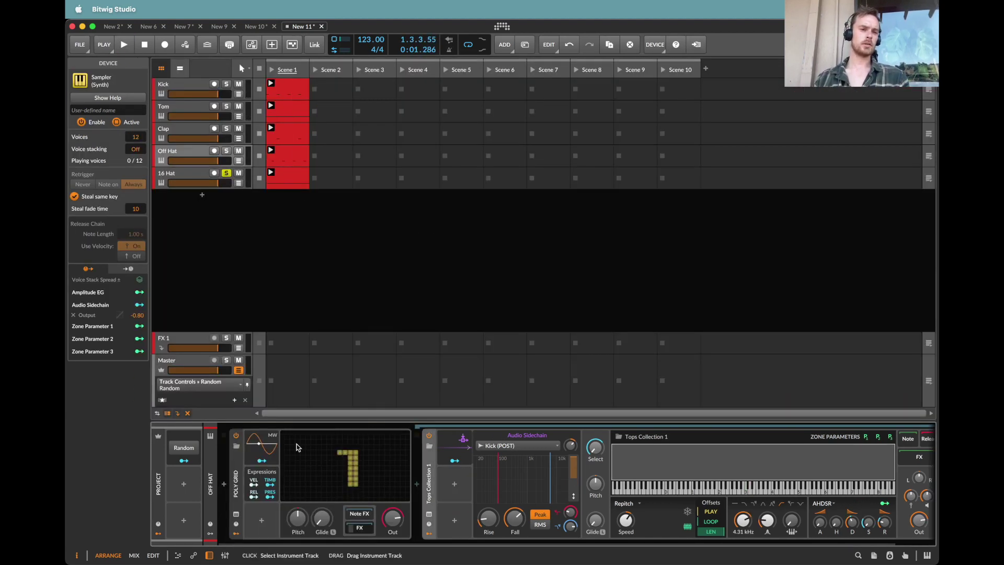
{"action": "left_click", "coordinate": [352, 459]}
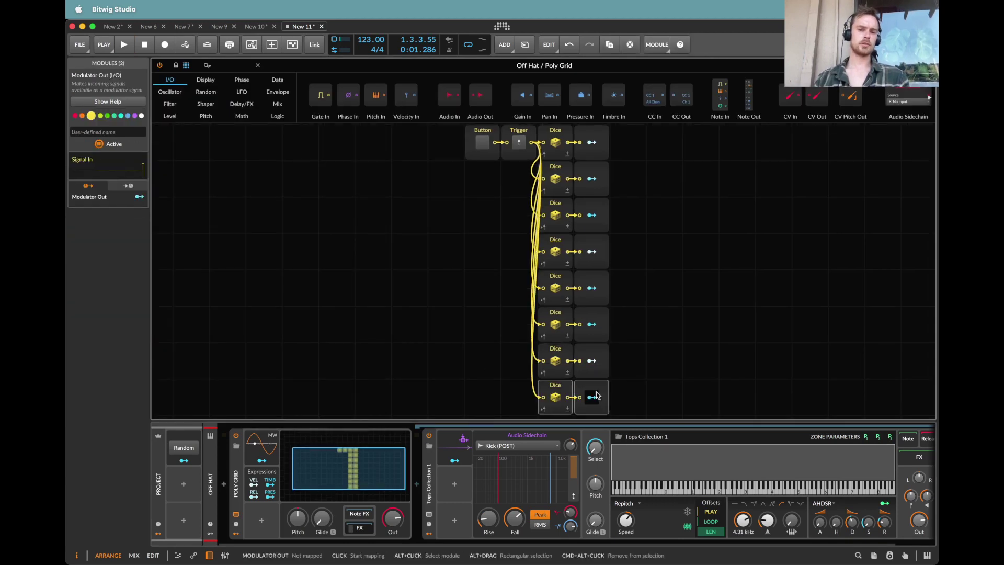
{"action": "left_click", "coordinate": [596, 398]}
{"action": "left_click_drag", "start_coordinate": [701, 514], "coordinate": [703, 505]}
{"action": "key", "text": "space"}
{"action": "key", "text": "space"}
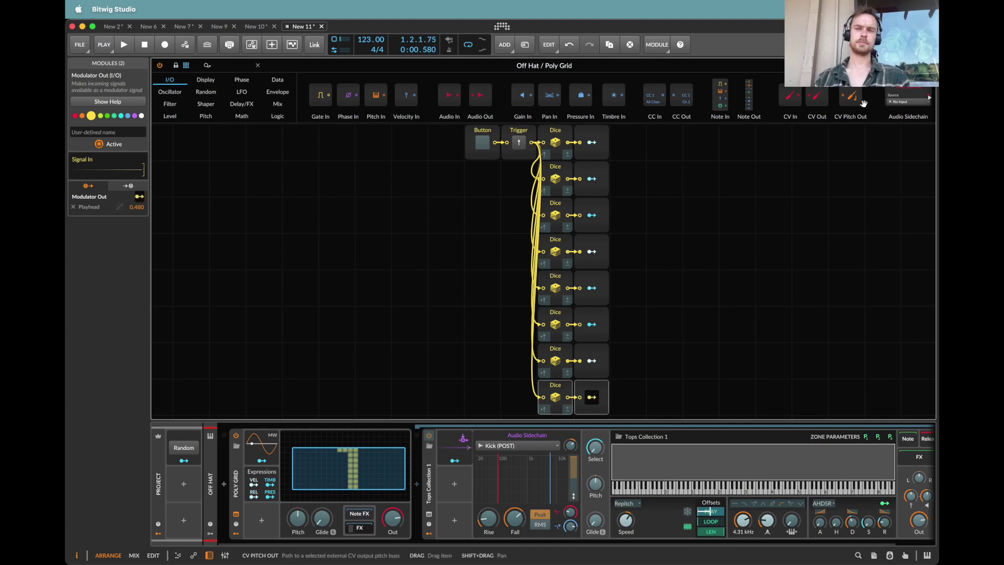
{"action": "key", "text": "Escape"}
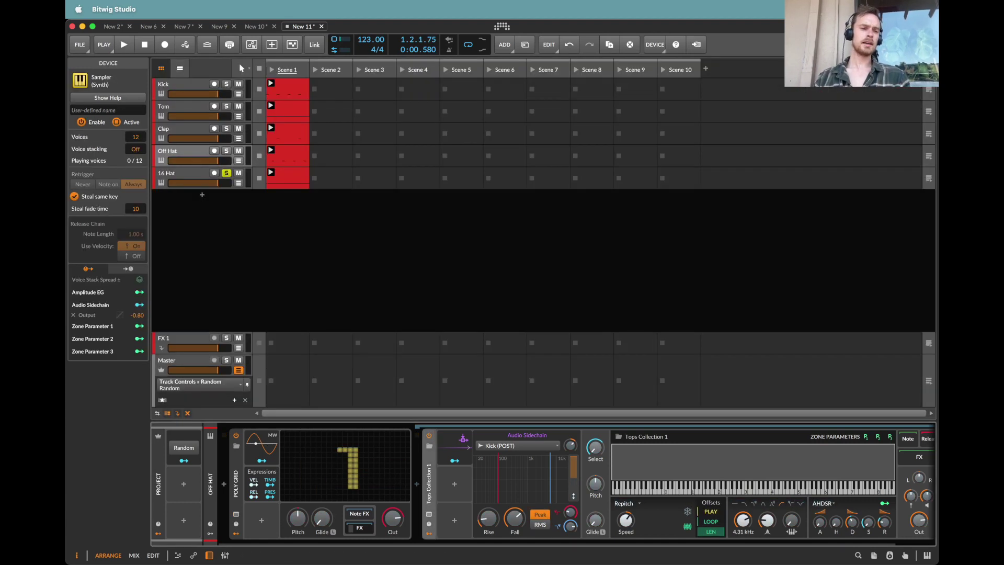
Step: Switch off the 16 Hat track's solo and play the full drum pattern
{"action": "left_click", "coordinate": [226, 173]}
{"action": "key", "text": "space"}
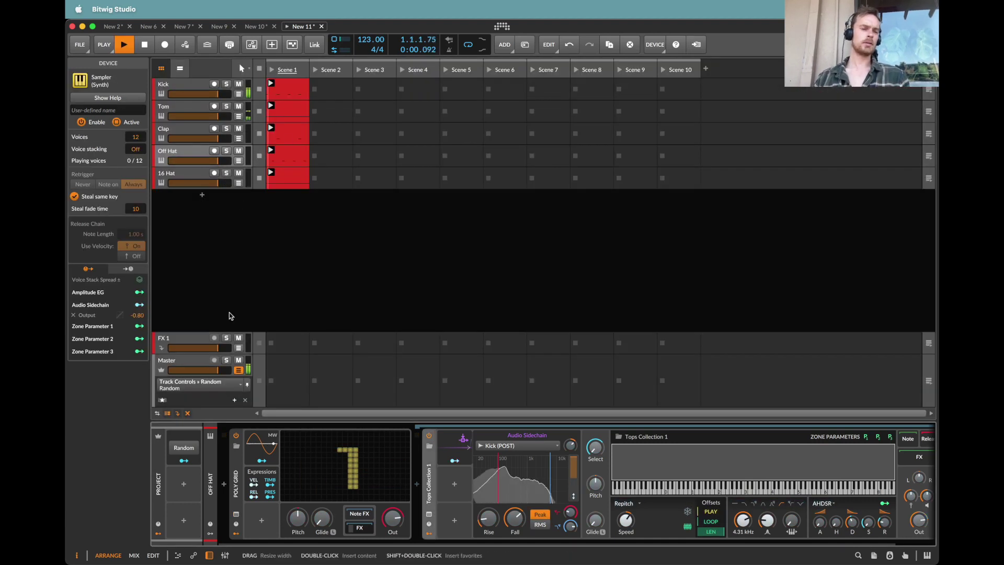
Step: Audition the drum pattern while toggling the project's Random button and inspecting the 16 Hat and Off Hat device chains
{"action": "left_click", "coordinate": [184, 448]}
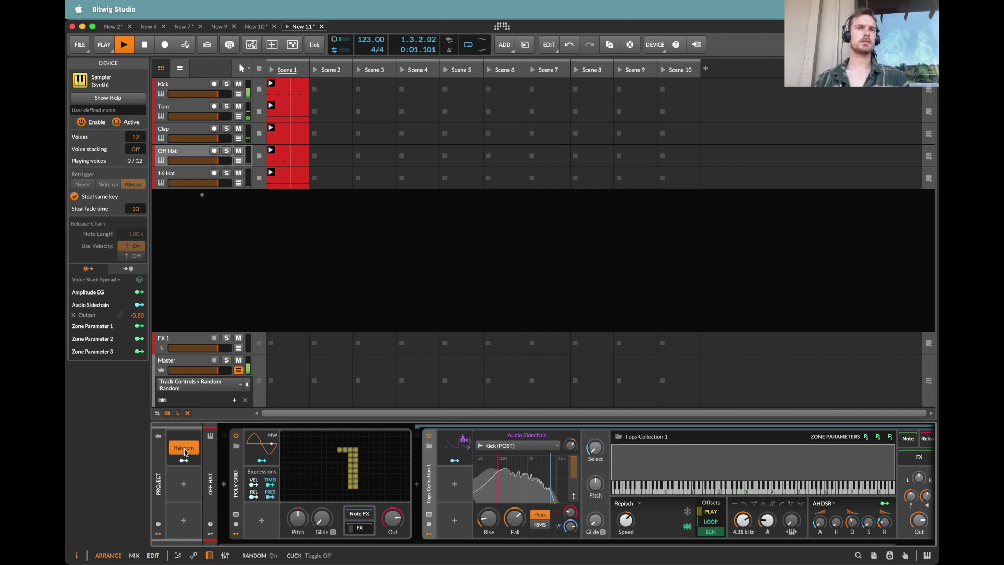
{"action": "left_click", "coordinate": [184, 449]}
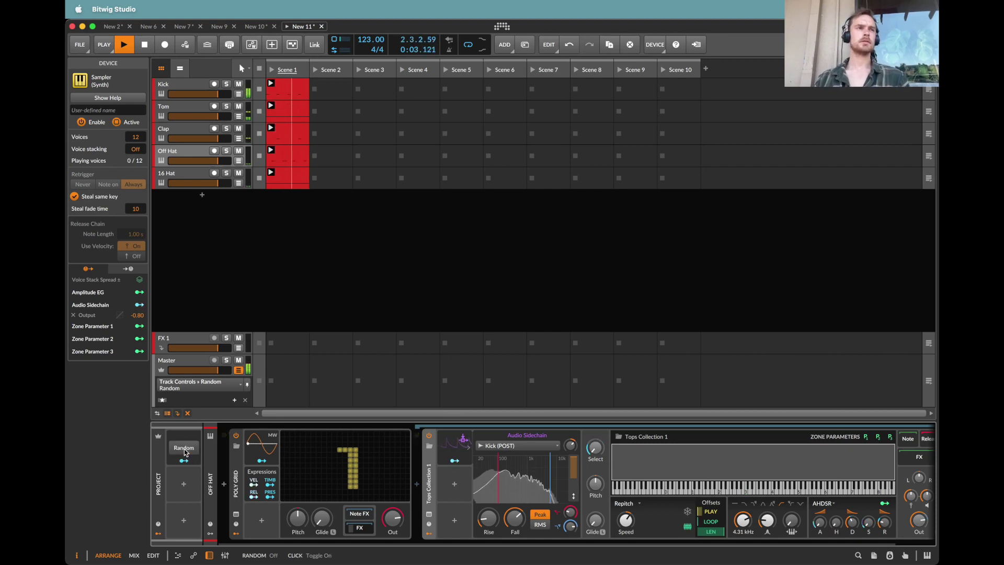
{"action": "left_click", "coordinate": [184, 449]}
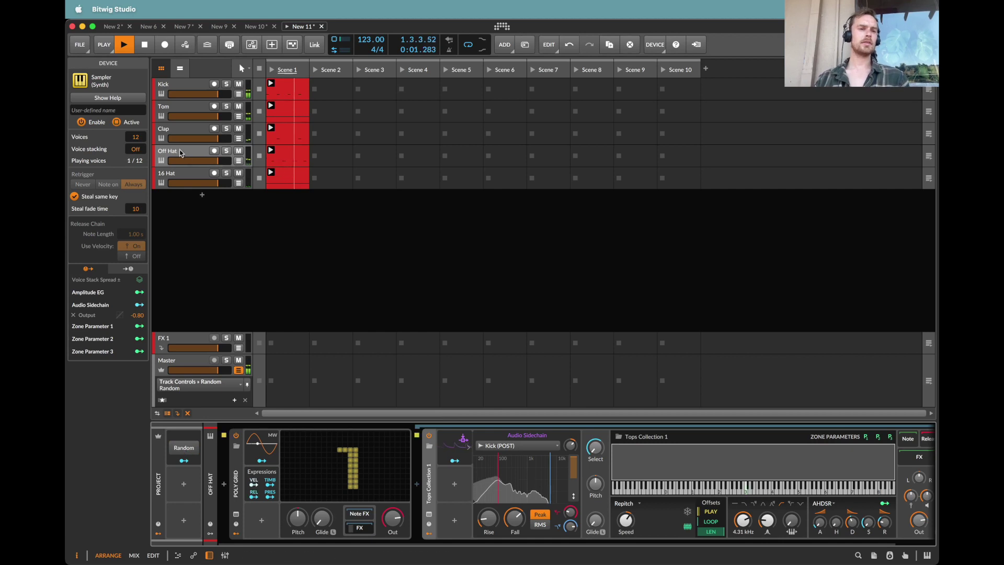
{"action": "left_click", "coordinate": [186, 175]}
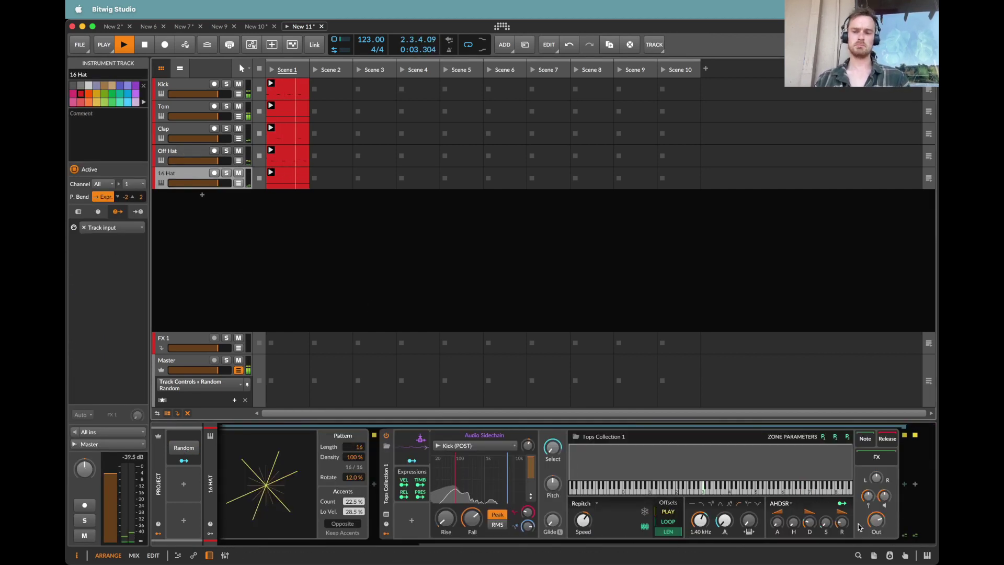
{"action": "left_click", "coordinate": [183, 156]}
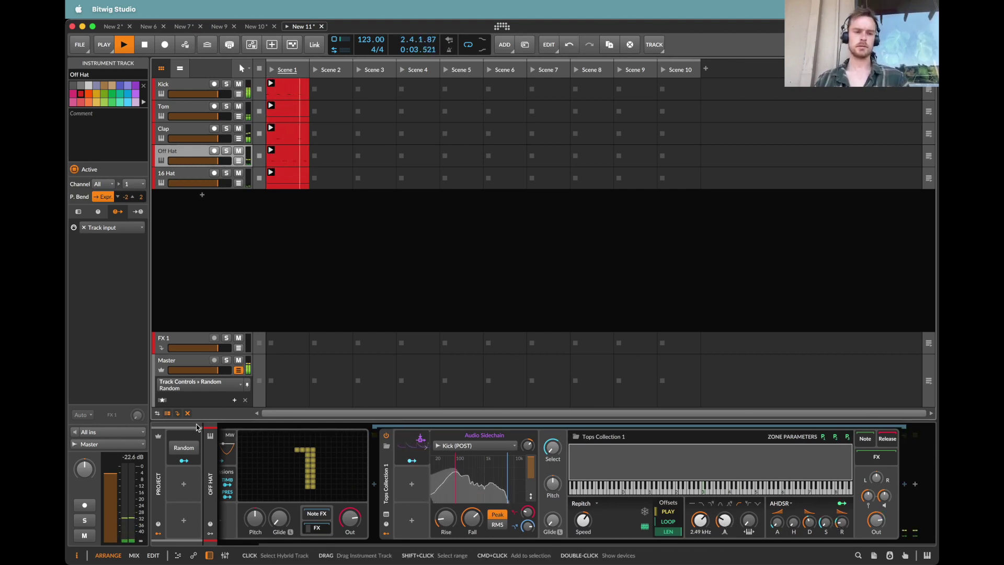
{"action": "left_click", "coordinate": [184, 448]}
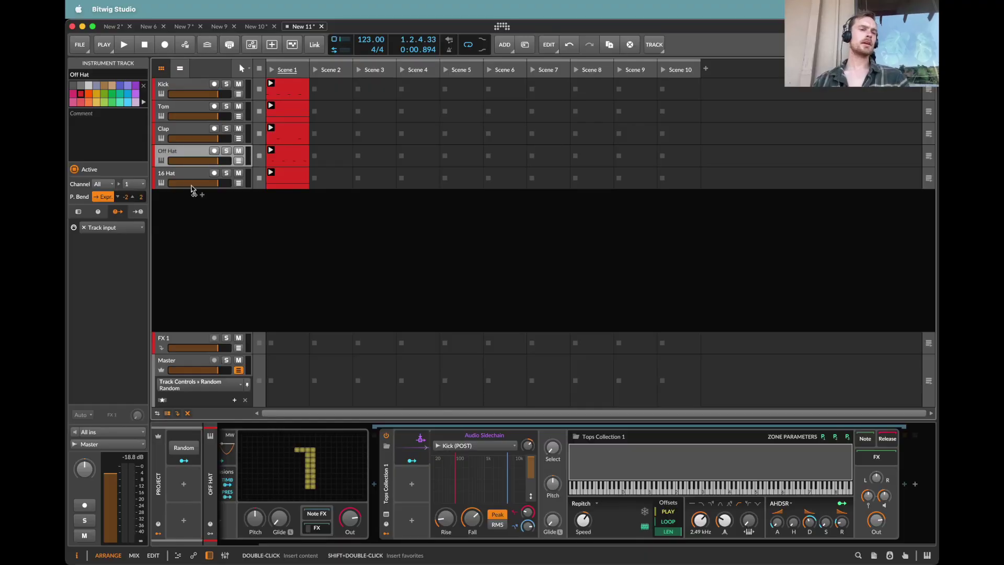
Step: Add two audio tracks below the 16 Hat track
{"action": "left_click", "coordinate": [184, 176]}
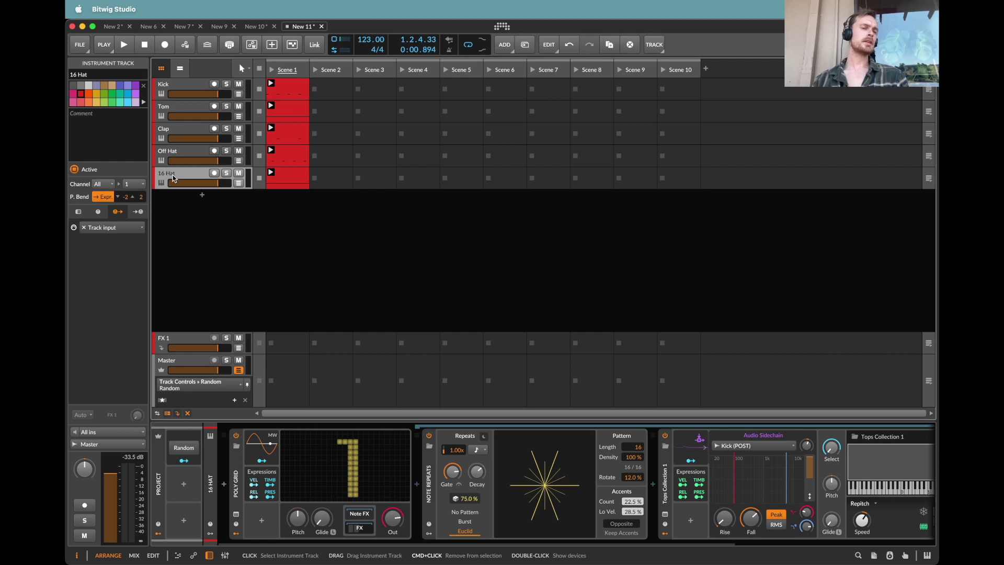
{"action": "key", "text": "super+t"}
{"action": "key", "text": "super+t"}
{"action": "left_click", "coordinate": [173, 176]}
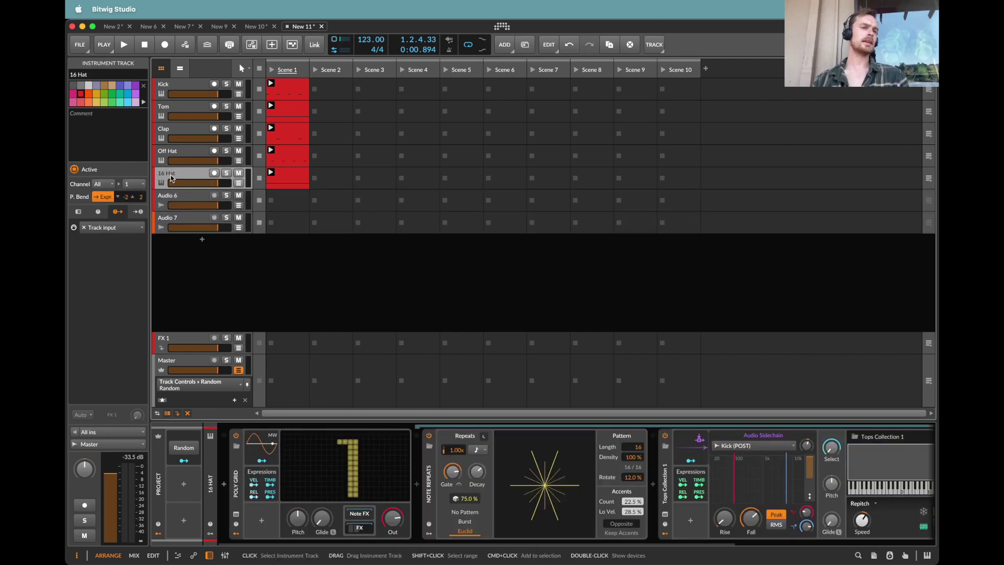
Step: Rename the two new audio tracks LOWEND and TOPS
{"action": "left_click", "coordinate": [177, 196]}
{"action": "double_click", "coordinate": [176, 196]}
{"action": "type", "text": "LO"}
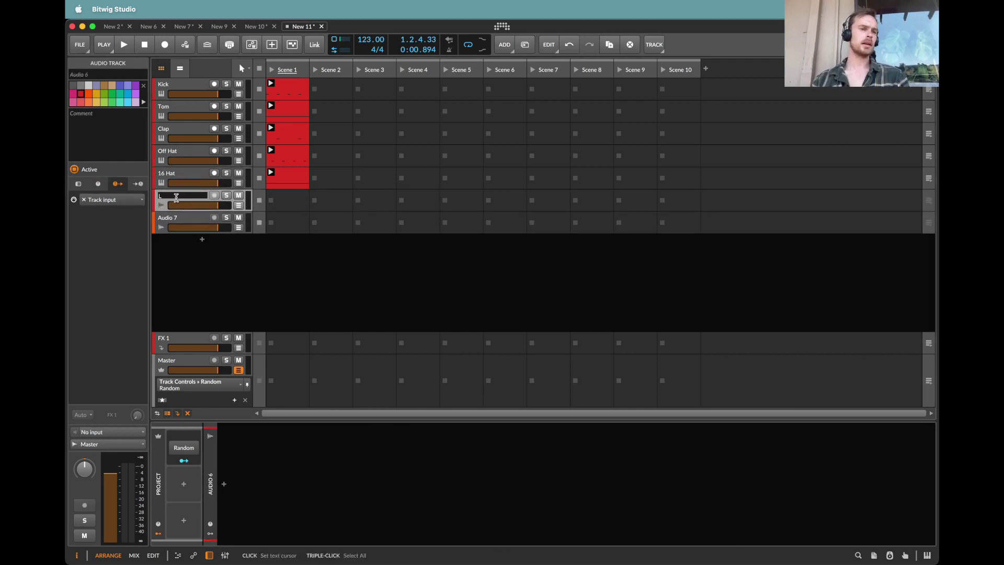
{"action": "type", "text": "WEND"}
{"action": "key", "text": "Return"}
{"action": "double_click", "coordinate": [182, 218]}
{"action": "type", "text": "TOPS"}
{"action": "key", "text": "Return"}
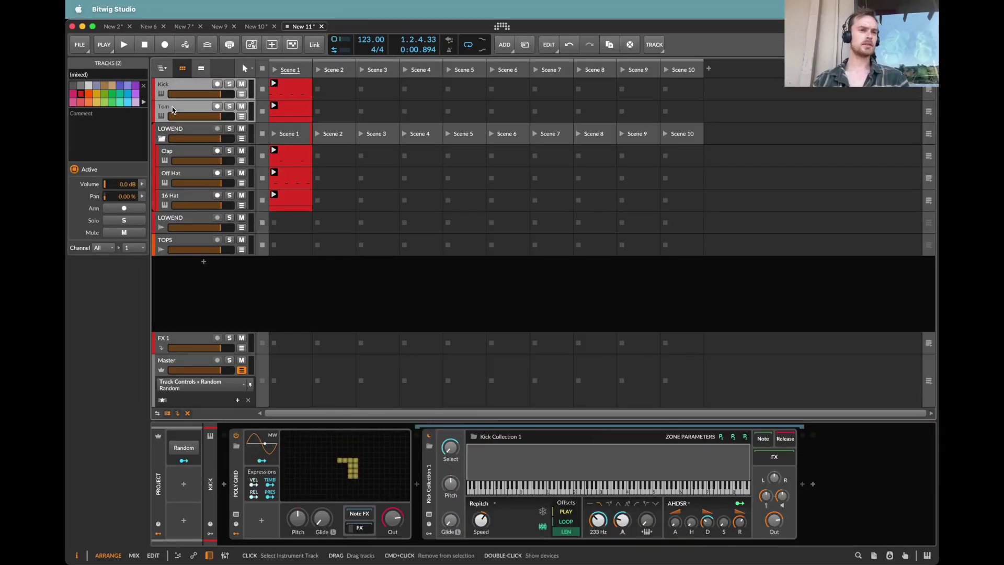
Step: Group the Kick and Tom tracks, and rename the group holding Clap, Off Hat and 16 Hat as TOPS
{"action": "key", "text": "Escape"}
{"action": "key", "text": "super+r"}
{"action": "left_click", "coordinate": [182, 154]}
{"action": "key", "text": "super+r"}
{"action": "type", "text": "TOPS"}
{"action": "key", "text": "Return"}
Step: Recolour the LOWEND and TOPS audio tracks light grey
{"action": "left_click", "coordinate": [175, 240]}
{"action": "key", "text": "shift+Down"}
{"action": "right_click", "coordinate": [175, 239]}
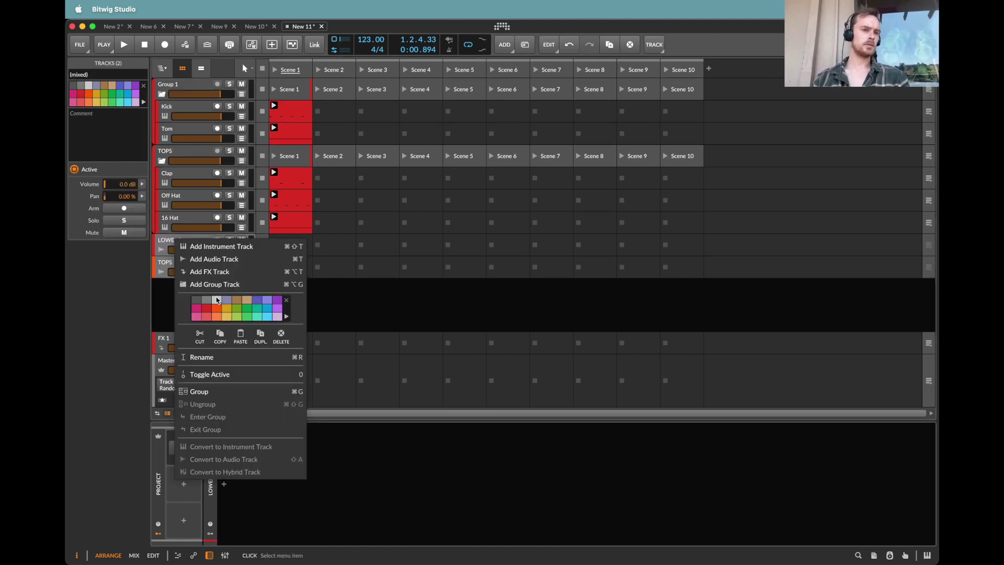
{"action": "left_click", "coordinate": [167, 248]}
Step: Set the LOWEND audio track's input to the Group 1 Master and rename the Kick and Tom group LOWEND
{"action": "left_click", "coordinate": [167, 244]}
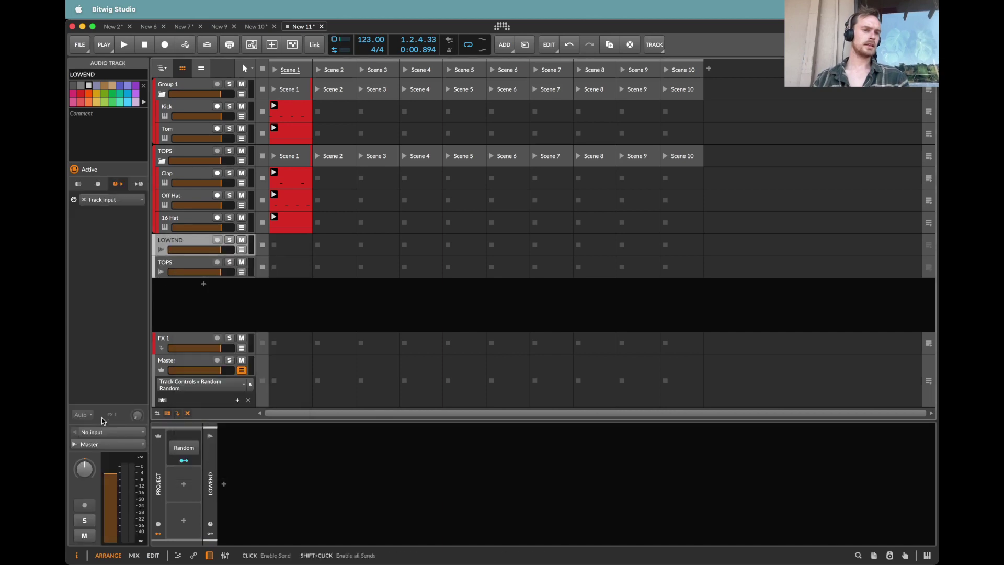
{"action": "left_click", "coordinate": [96, 433]}
{"action": "mouse_move", "coordinate": [124, 491]}
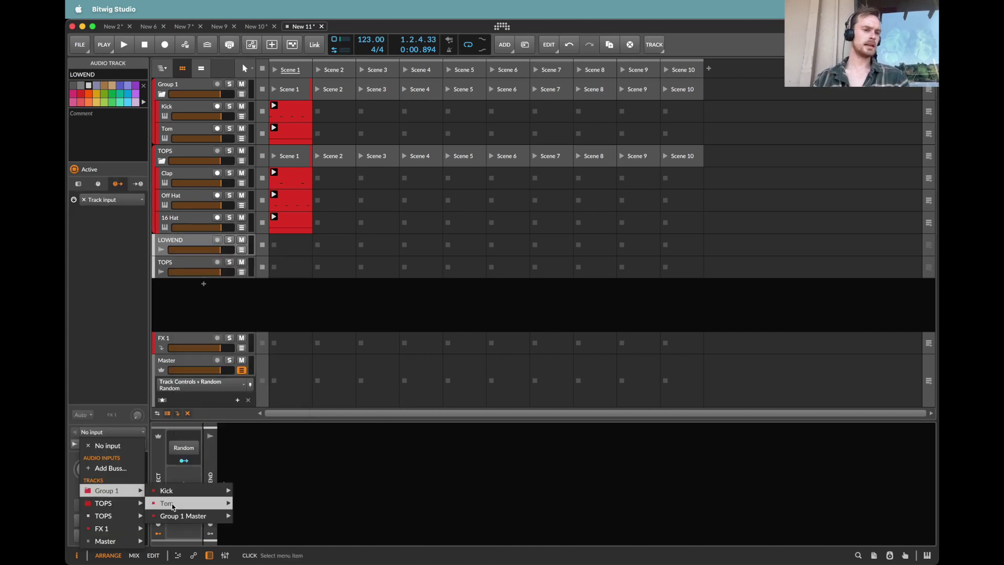
{"action": "mouse_move", "coordinate": [174, 515]}
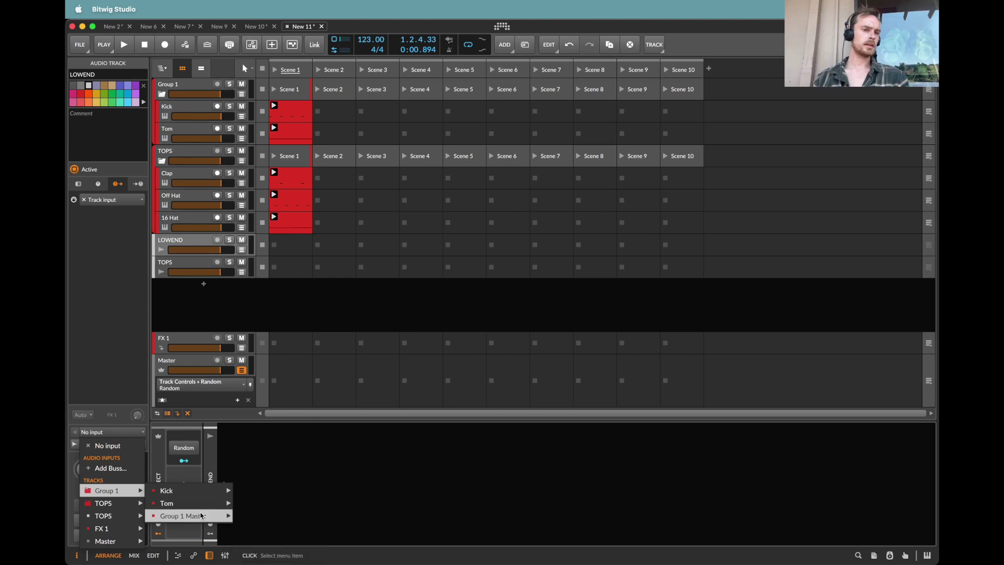
{"action": "left_click", "coordinate": [256, 528]}
{"action": "double_click", "coordinate": [177, 85]}
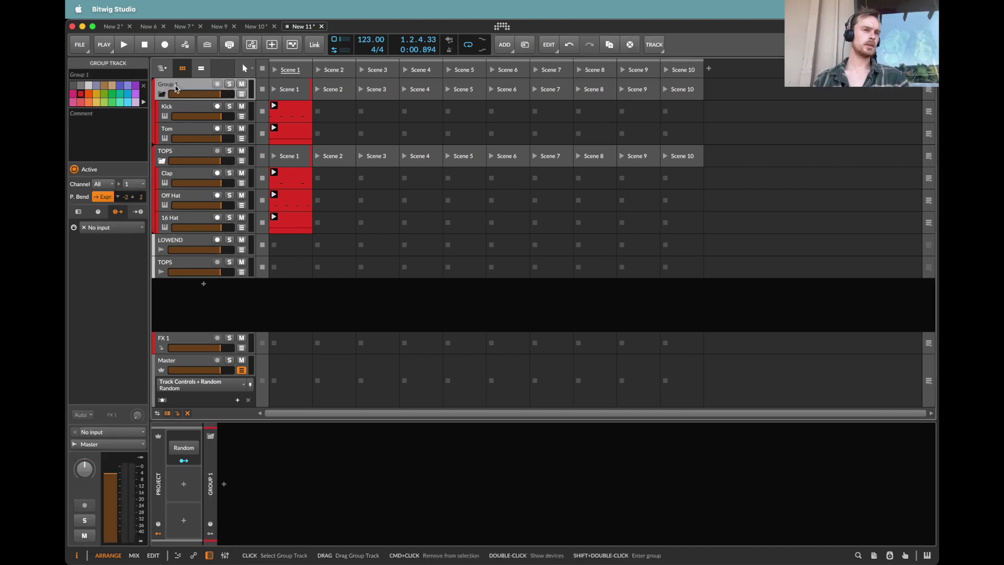
{"action": "type", "text": "OPWND"}
{"action": "key", "text": "Return"}
Step: Set the TOPS audio track's input to TOPS Master (POST) and record-arm both audio tracks
{"action": "left_click", "coordinate": [164, 276]}
{"action": "left_click", "coordinate": [101, 432]}
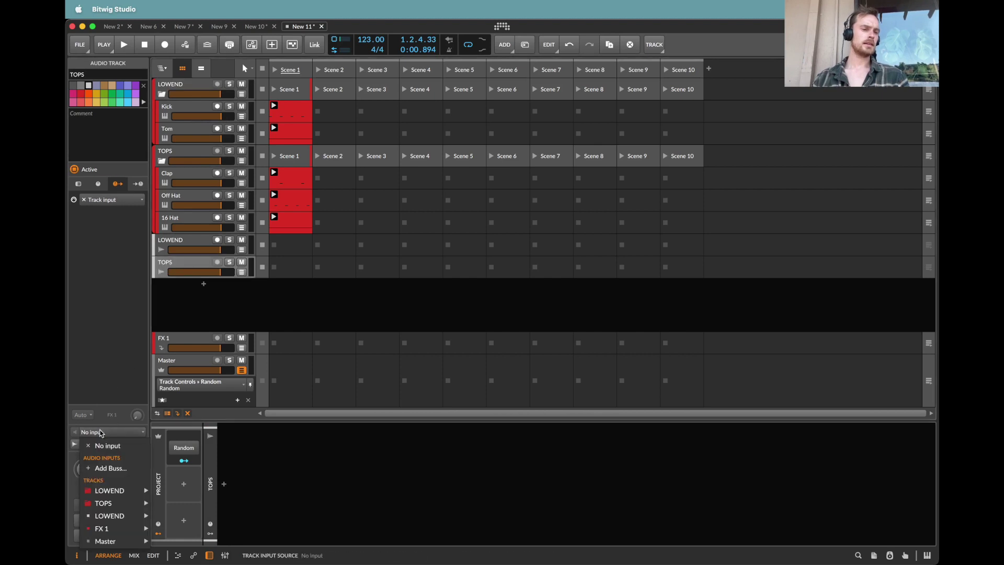
{"action": "mouse_move", "coordinate": [118, 504]}
{"action": "mouse_move", "coordinate": [178, 539]}
{"action": "left_click", "coordinate": [271, 553]}
{"action": "key", "text": "space"}
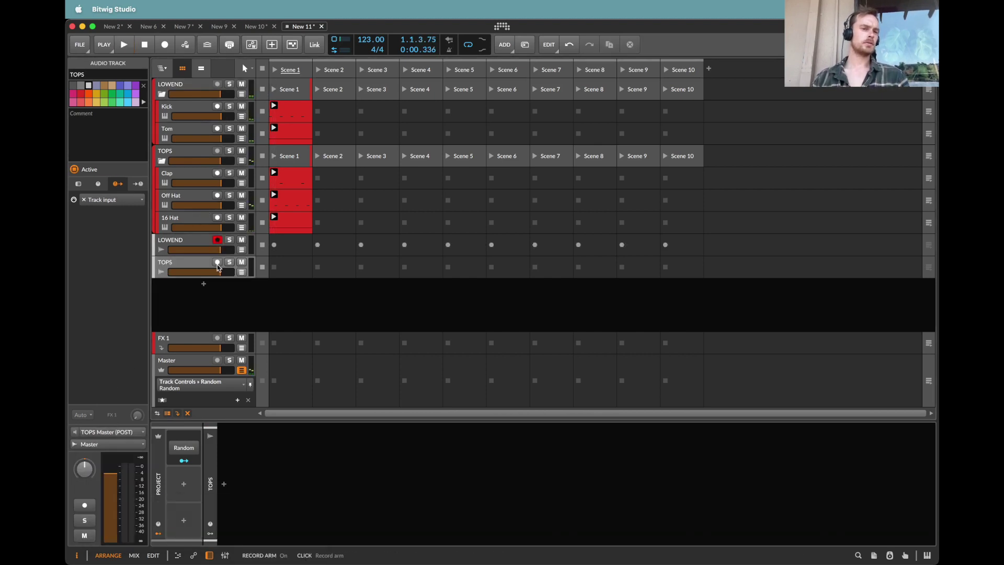
{"action": "left_click", "coordinate": [217, 261]}
Step: Record test clips into LOWEND's Scene 1 slot and both audio tracks' Scene 2 slots, and check the LOWEND recording's waveform
{"action": "left_click", "coordinate": [274, 244]}
{"action": "left_click", "coordinate": [330, 252]}
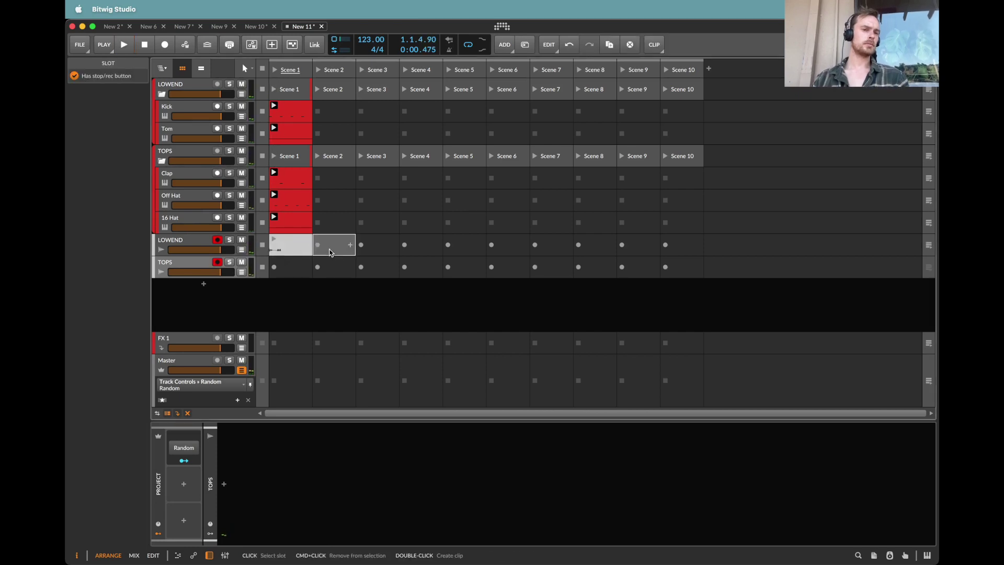
{"action": "key", "text": "shift+Down"}
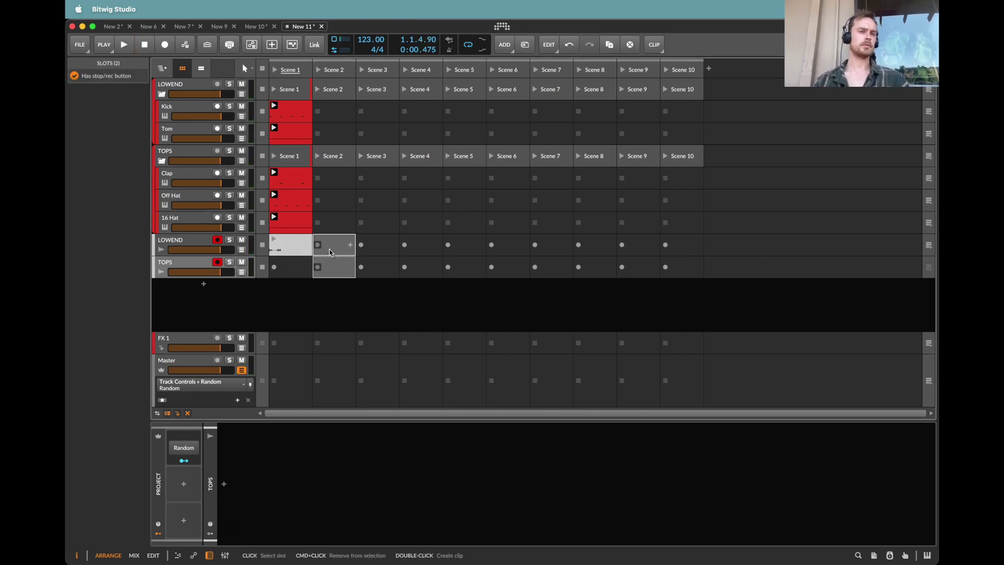
{"action": "key", "text": "Return"}
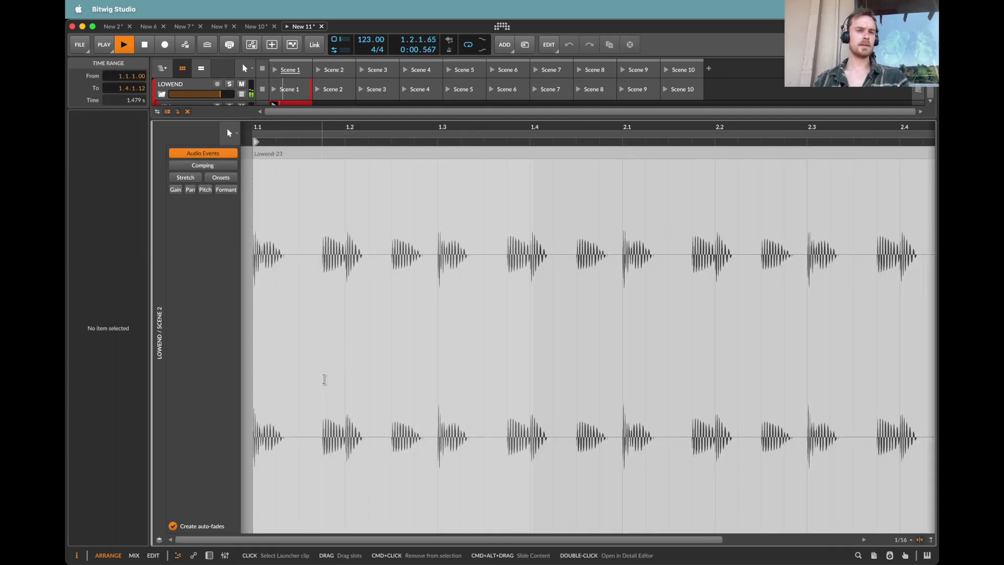
{"action": "key", "text": "space"}
{"action": "scroll", "coordinate": [492, 377], "scroll_direction": "down", "scroll_amount": 5}
{"action": "key", "text": "d"}
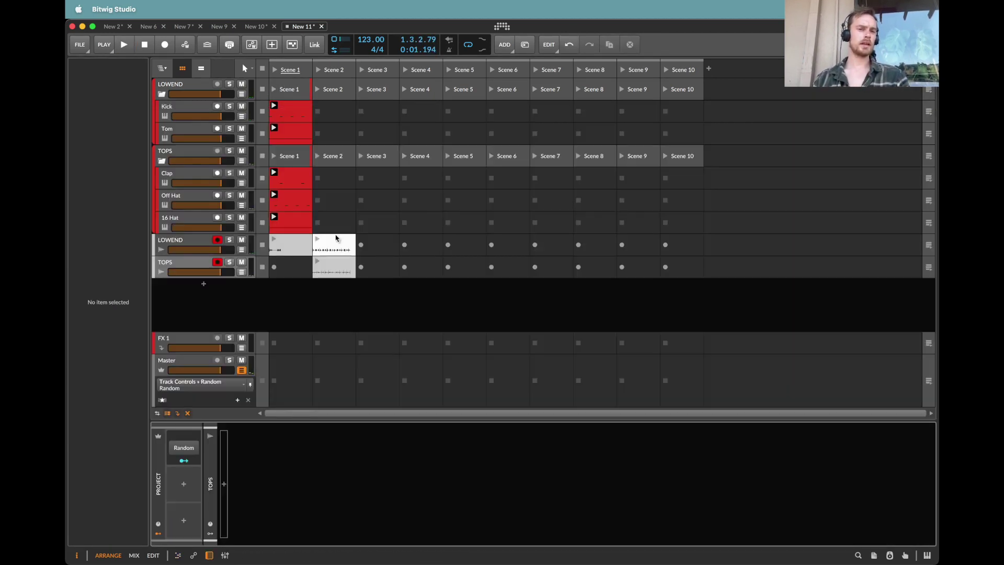
Step: Record the LOWEND and TOPS audio tracks into Scene 3 while toggling the Random button, and stop playback
{"action": "left_click_drag", "start_coordinate": [359, 257], "coordinate": [371, 245]}
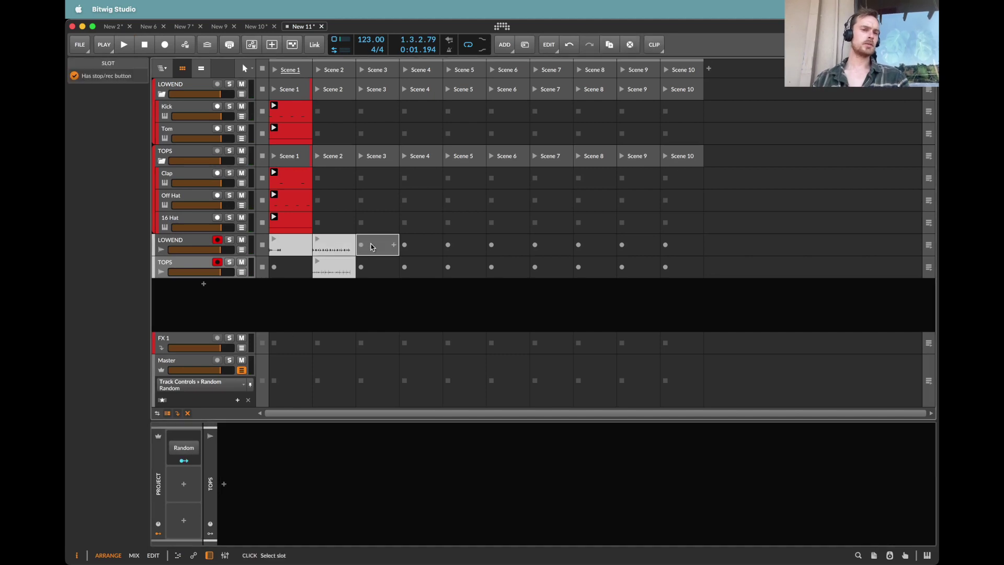
{"action": "key", "text": "Return"}
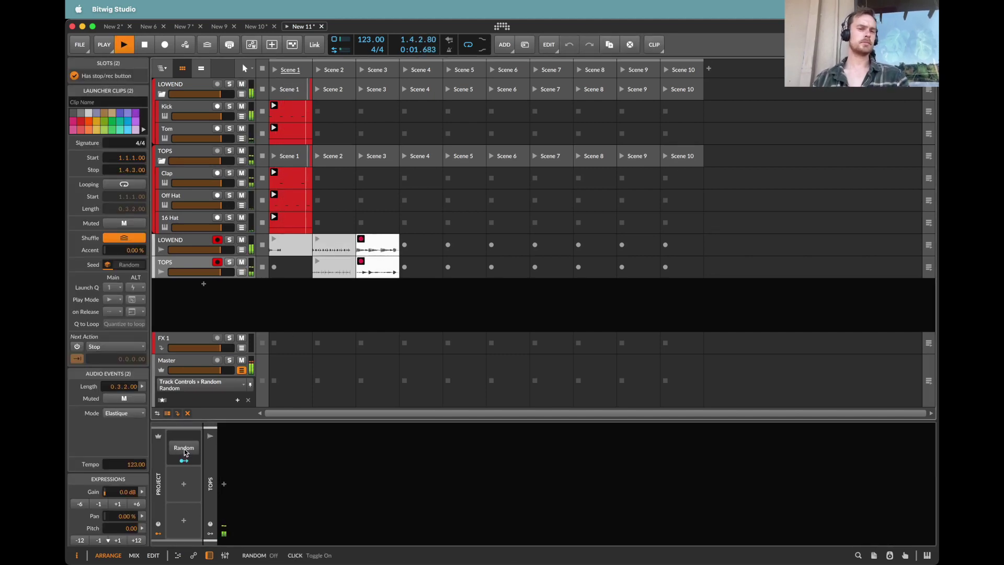
{"action": "left_click", "coordinate": [184, 448]}
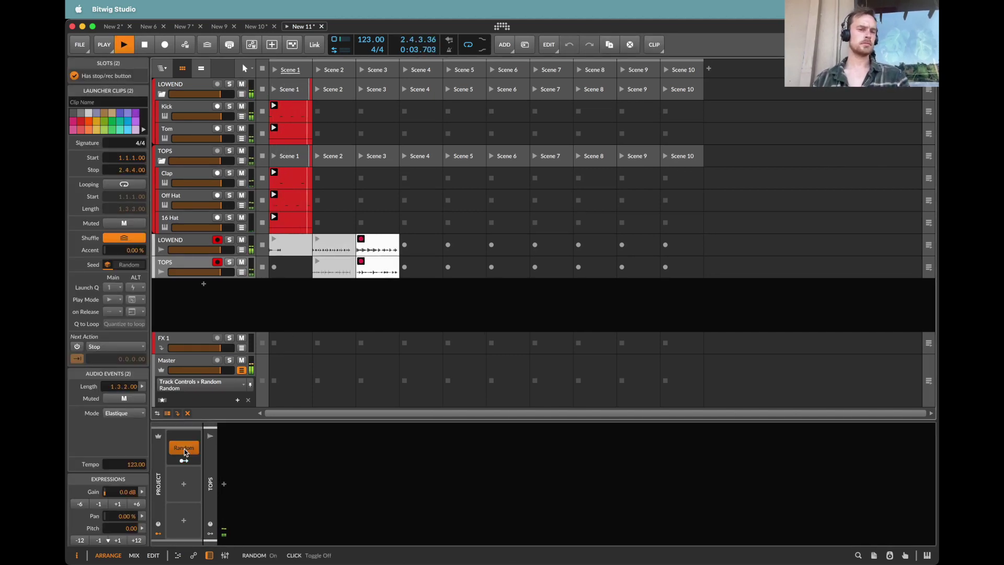
{"action": "left_click", "coordinate": [184, 450]}
{"action": "key", "text": "space"}
Step: Delete the test recordings in Scenes 1 to 3 of the LOWEND and TOPS audio tracks
{"action": "left_click", "coordinate": [379, 247]}
{"action": "left_click", "coordinate": [288, 274], "text": "shift"}
{"action": "key", "text": "Delete"}
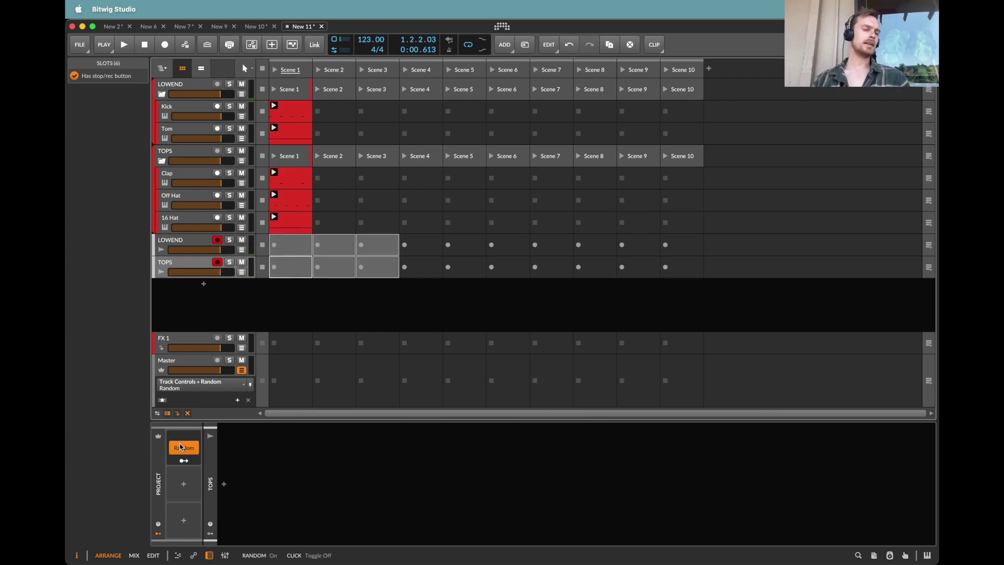
Step: Add a Steps modulator at project level and expand its editor
{"action": "left_click", "coordinate": [184, 489]}
{"action": "type", "text": "ste"}
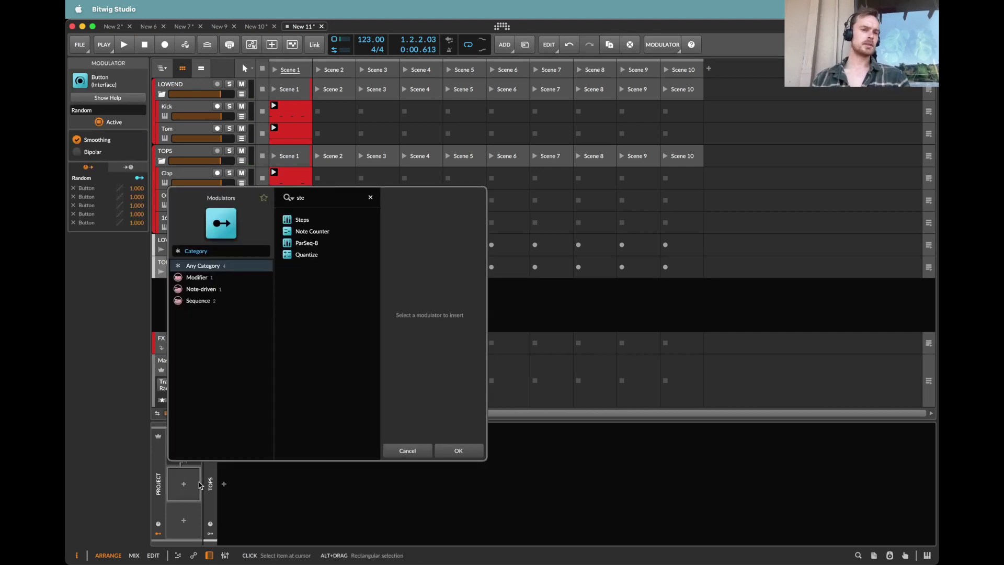
{"action": "key", "text": "Down"}
{"action": "key", "text": "Return"}
{"action": "left_click", "coordinate": [198, 483]}
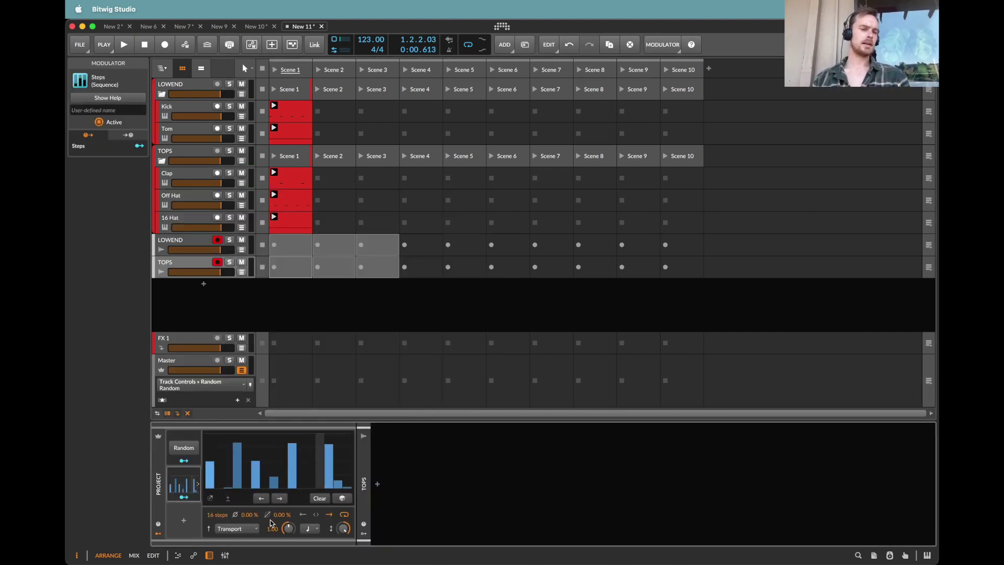
Step: Set the Steps modulator's timebase to bar and its length to 2 steps, with the first step at full height
{"action": "left_click", "coordinate": [308, 528]}
{"action": "left_click", "coordinate": [329, 339]}
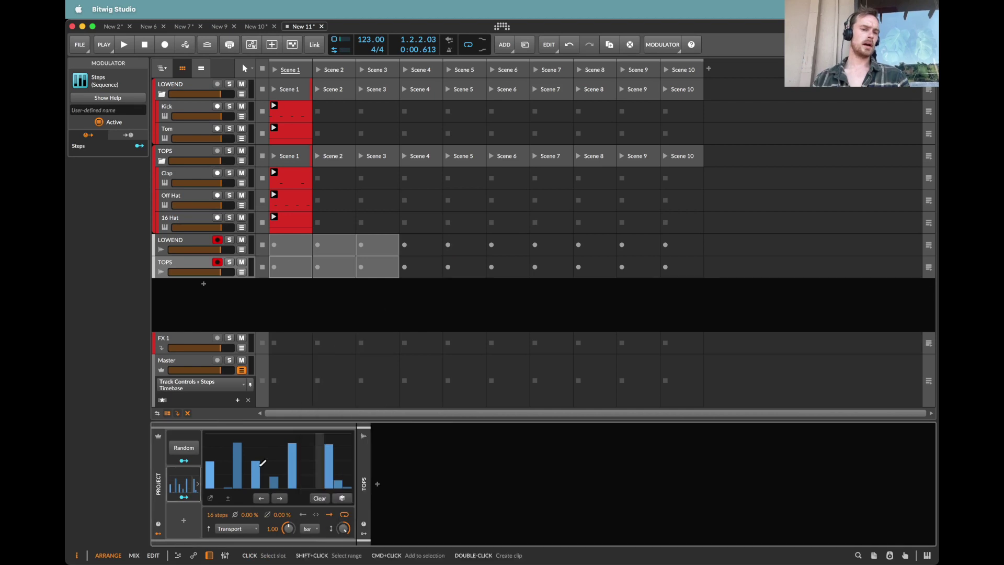
{"action": "double_click", "coordinate": [218, 514]}
{"action": "type", "text": "2"}
{"action": "key", "text": "Return"}
{"action": "left_click_drag", "start_coordinate": [253, 464], "coordinate": [253, 398]}
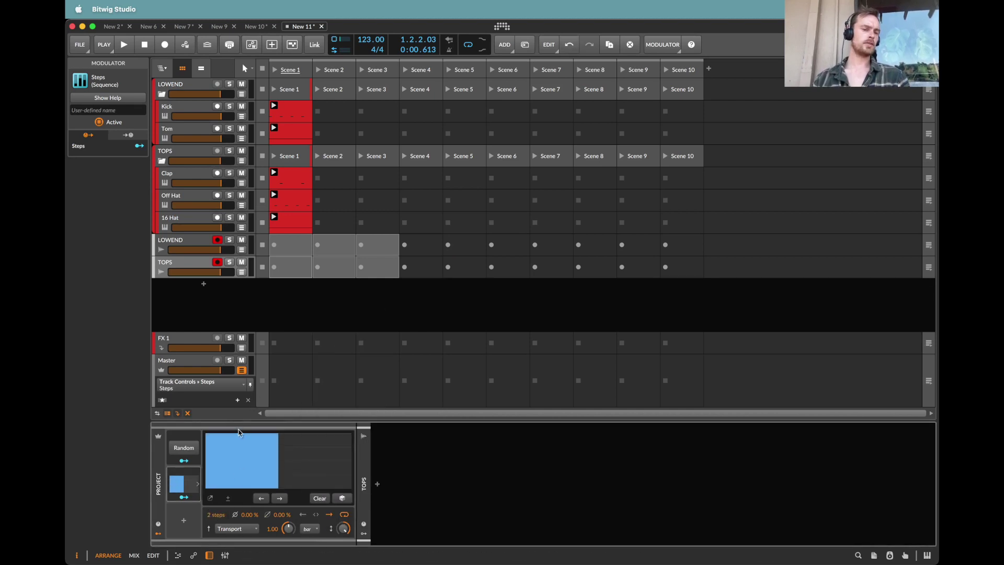
Step: Map the Steps modulator to the Random button with an amount of 1.000 and play the pattern to test it
{"action": "left_click", "coordinate": [181, 498]}
{"action": "left_click_drag", "start_coordinate": [189, 447], "coordinate": [188, 400]}
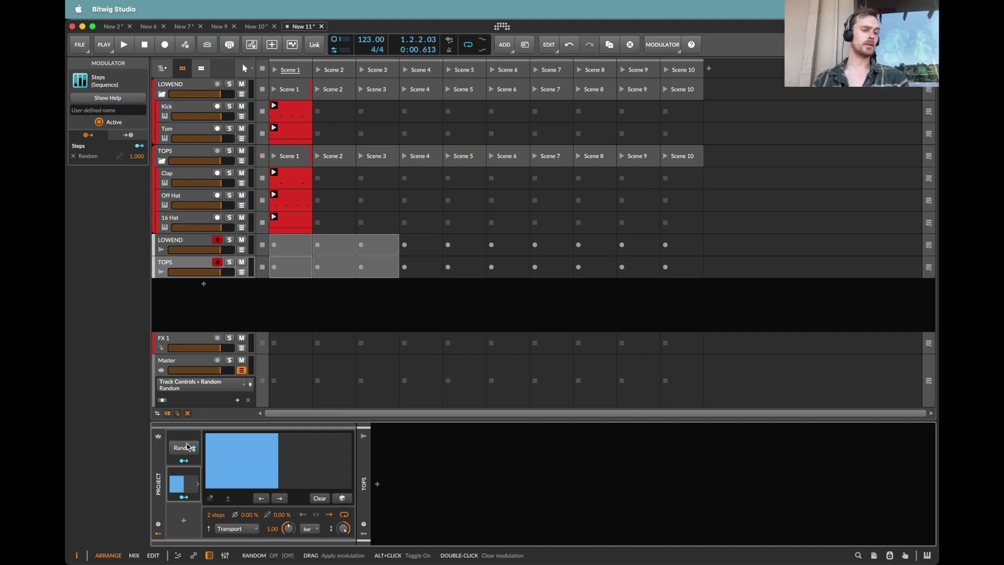
{"action": "key", "text": "space"}
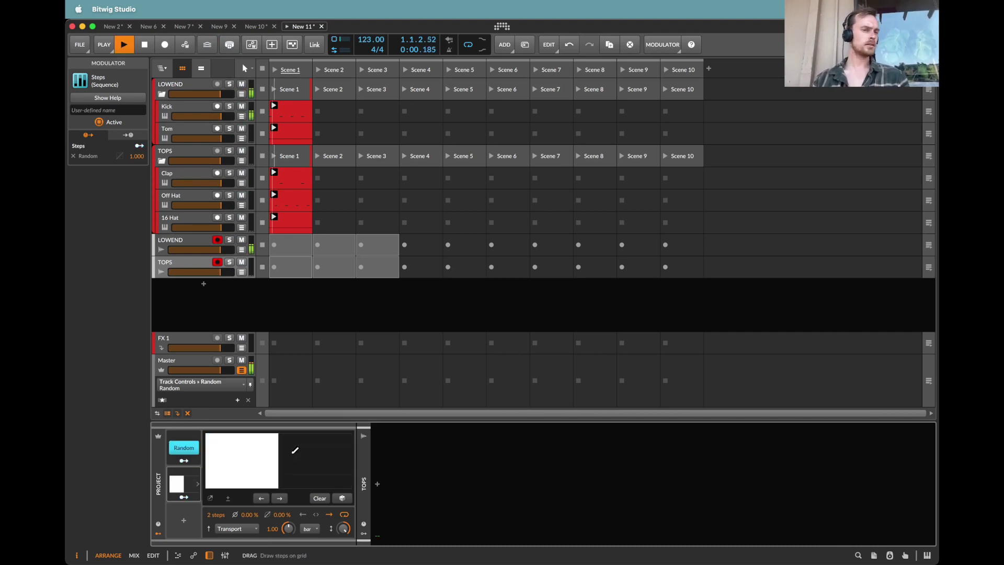
{"action": "key", "text": "space"}
{"action": "key", "text": "space"}
{"action": "key", "text": "space"}
{"action": "key", "text": "space"}
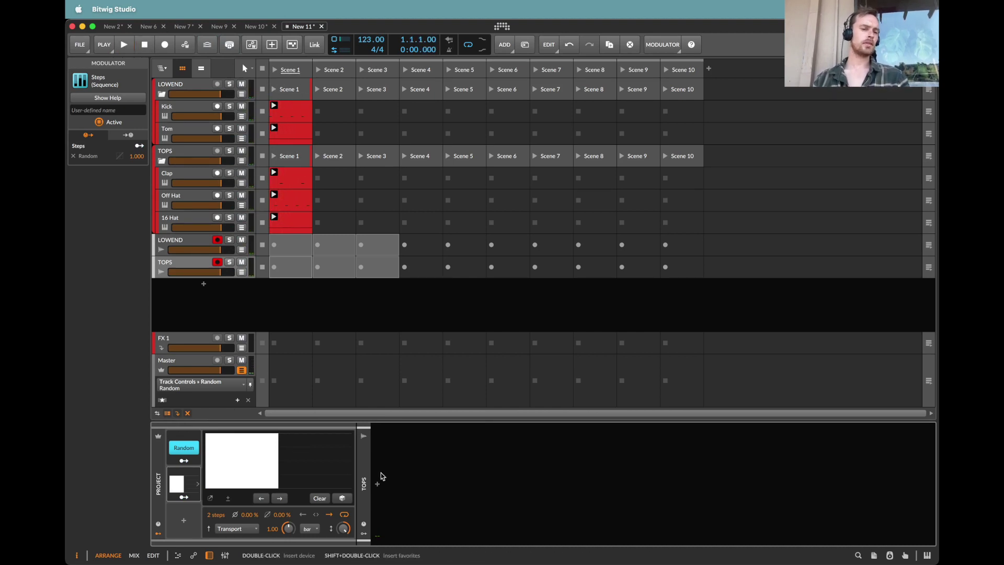
{"action": "key", "text": "space"}
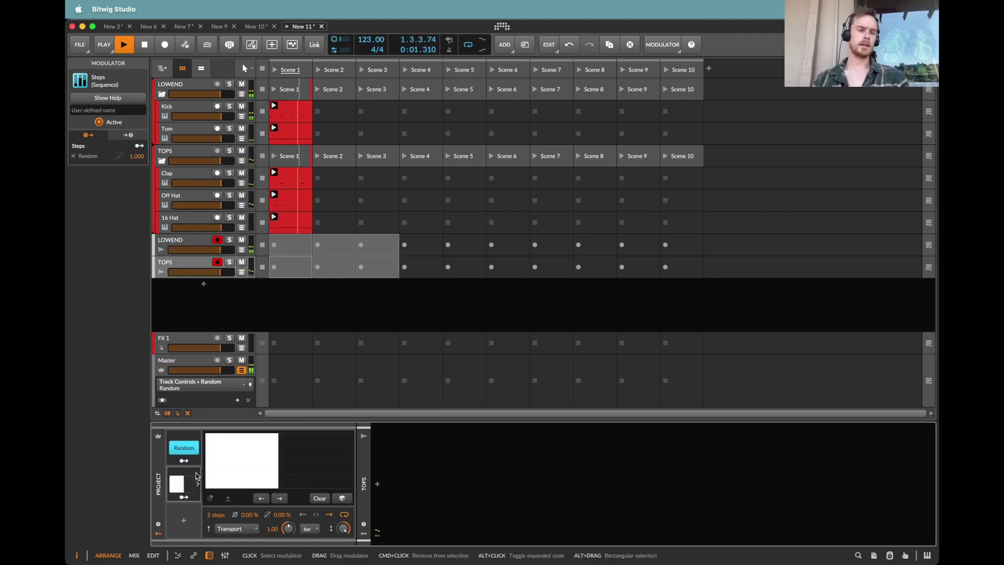
{"action": "key", "text": "space"}
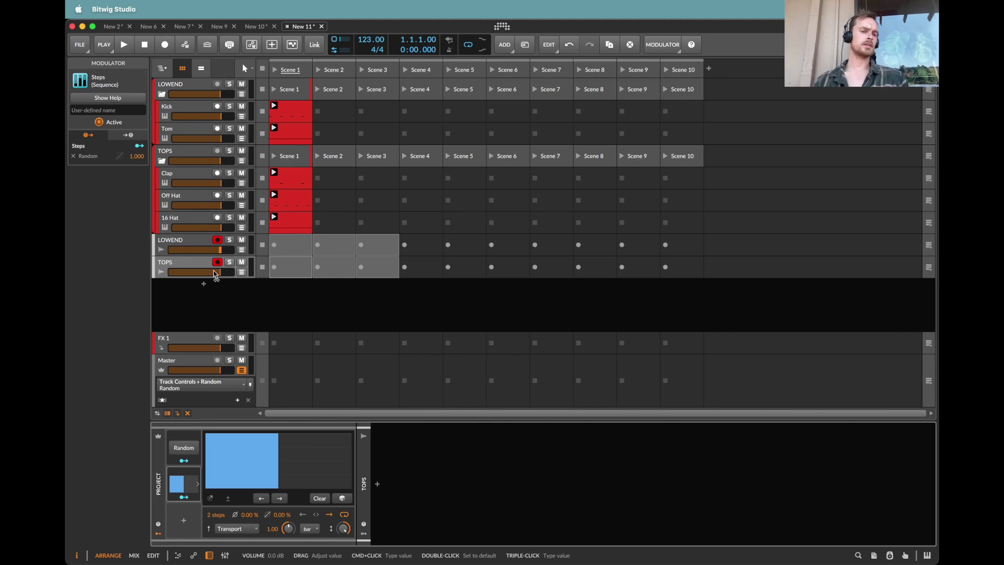
Step: Set the clip launcher's Post Record Action to Record into Next Free Slot with a Post Record Delay of 2.0.0.00
{"action": "left_click", "coordinate": [179, 263]}
{"action": "left_click", "coordinate": [873, 556]}
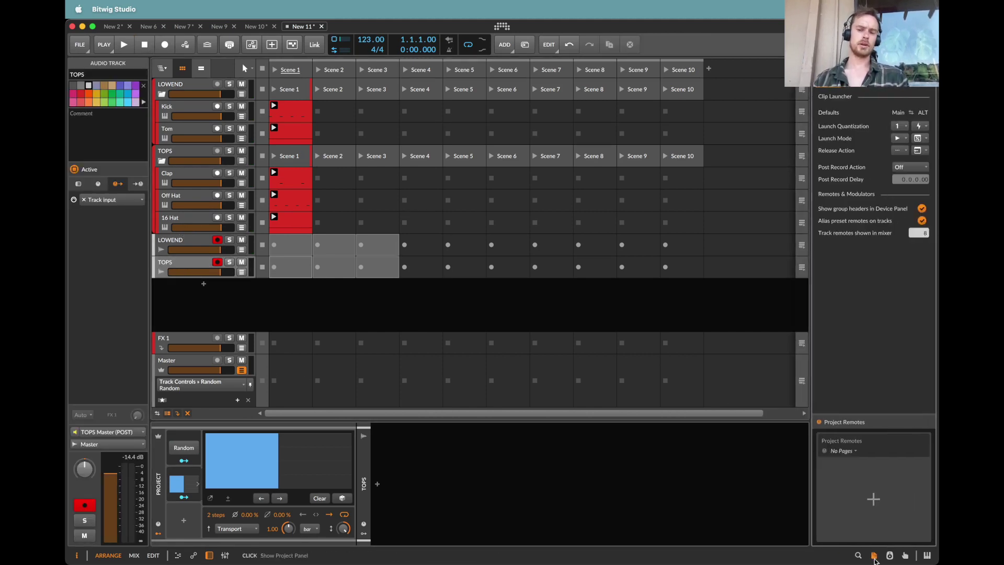
{"action": "left_click", "coordinate": [907, 167]}
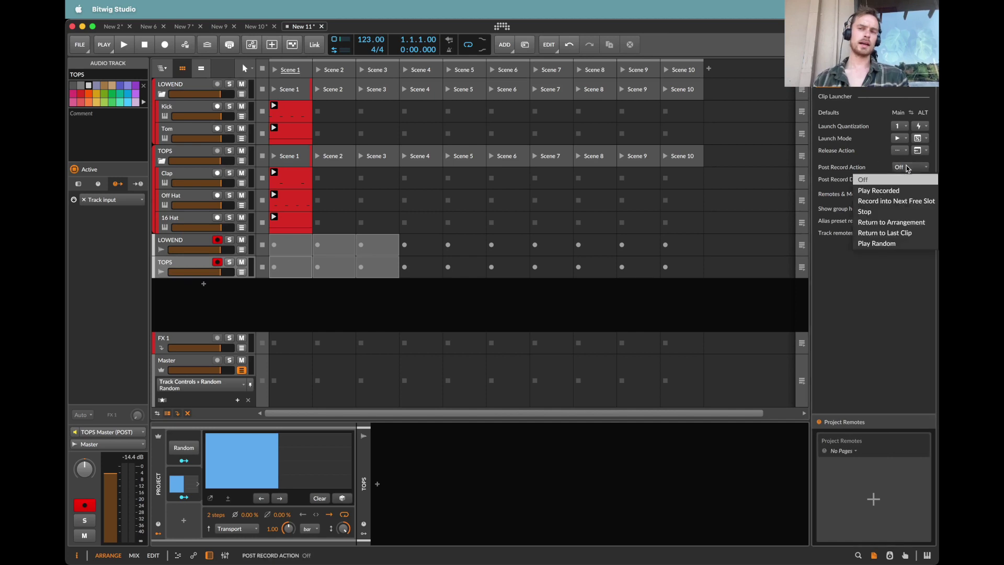
{"action": "left_click", "coordinate": [910, 202]}
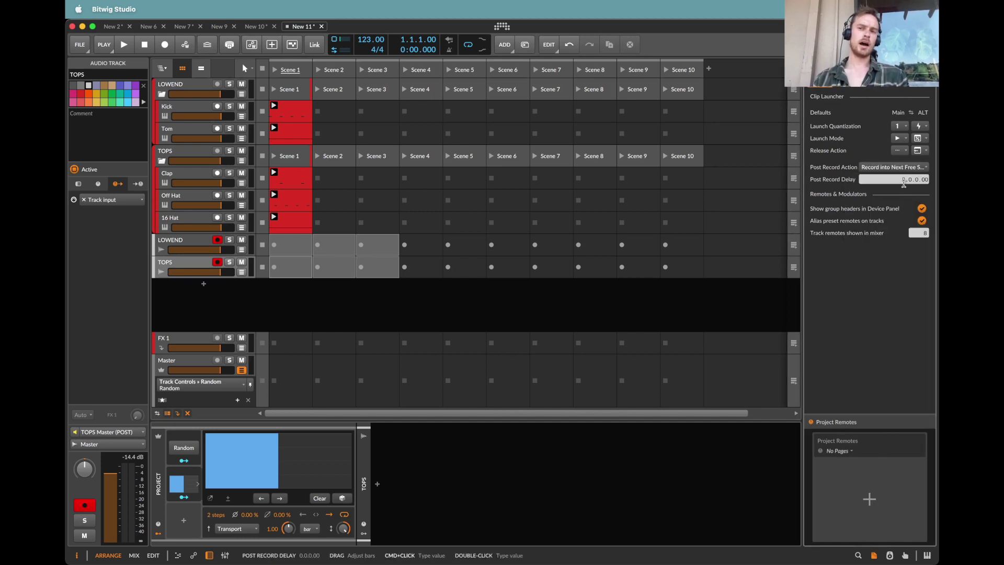
{"action": "double_click", "coordinate": [903, 181]}
{"action": "type", "text": "2"}
{"action": "key", "text": "Return"}
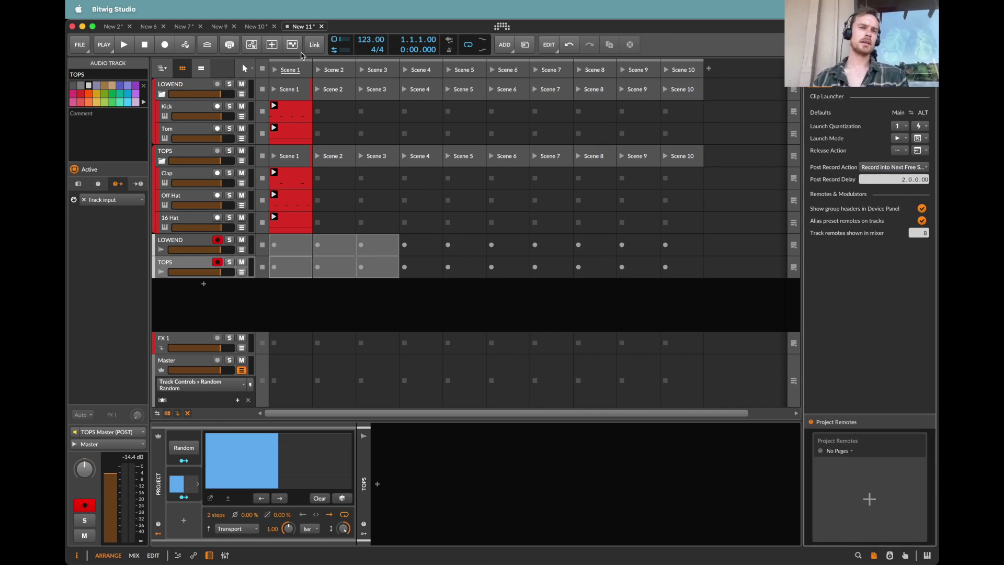
Step: Extend the clip launcher with additional empty scenes up to Scene 15
{"action": "left_click_drag", "start_coordinate": [286, 251], "coordinate": [386, 268]}
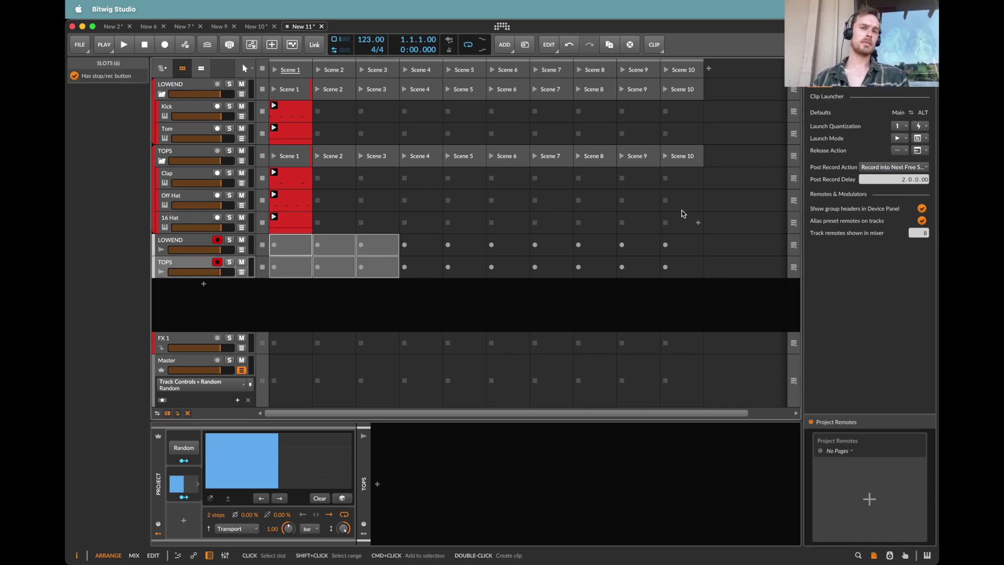
{"action": "left_click", "coordinate": [686, 69]}
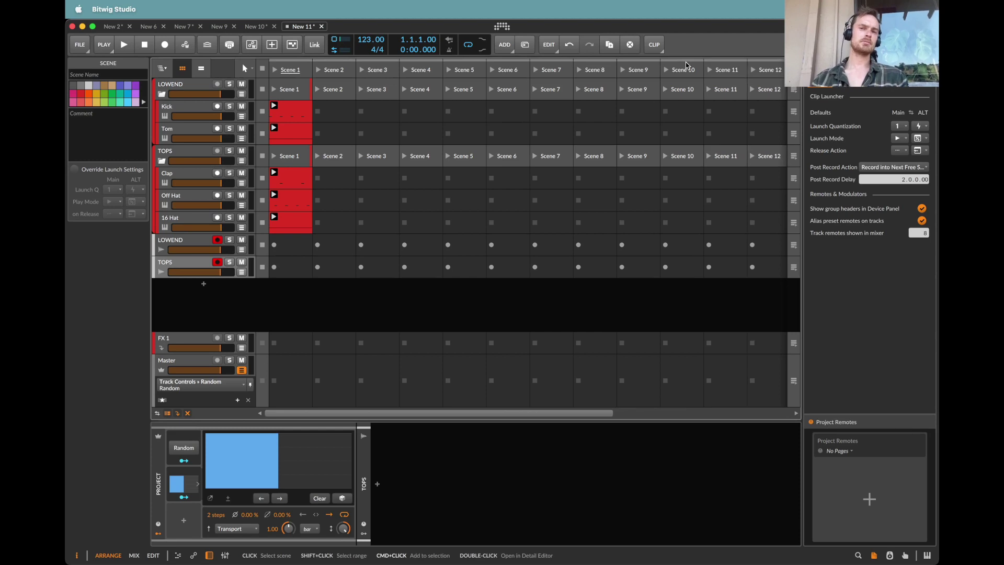
{"action": "scroll", "coordinate": [685, 65], "scroll_direction": "right", "scroll_amount": 5}
{"action": "scroll", "coordinate": [689, 78], "scroll_direction": "left", "scroll_amount": 5}
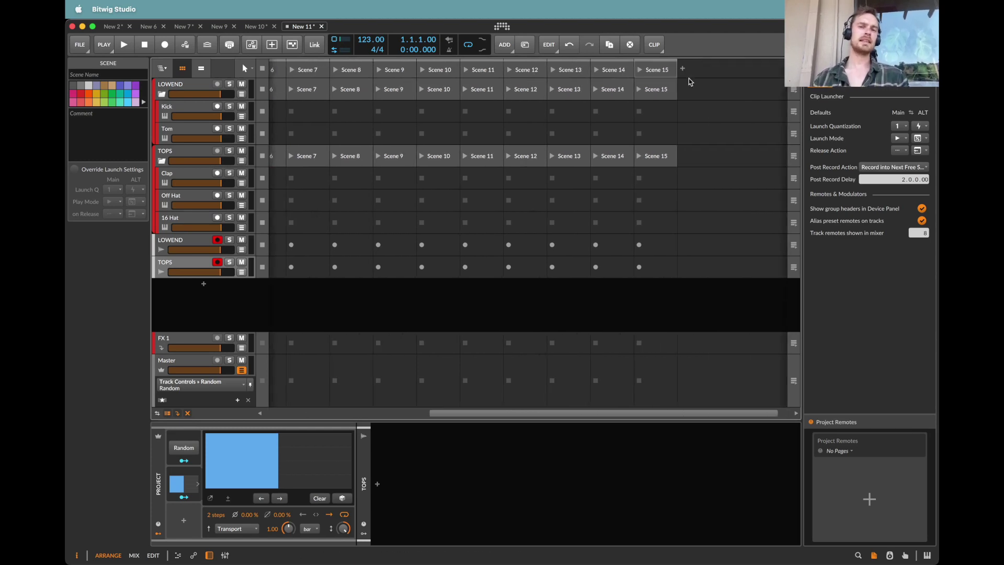
Step: Mute the LOWEND and TOPS audio tracks and start recording both from their Scene 1 slots
{"action": "left_click", "coordinate": [288, 242]}
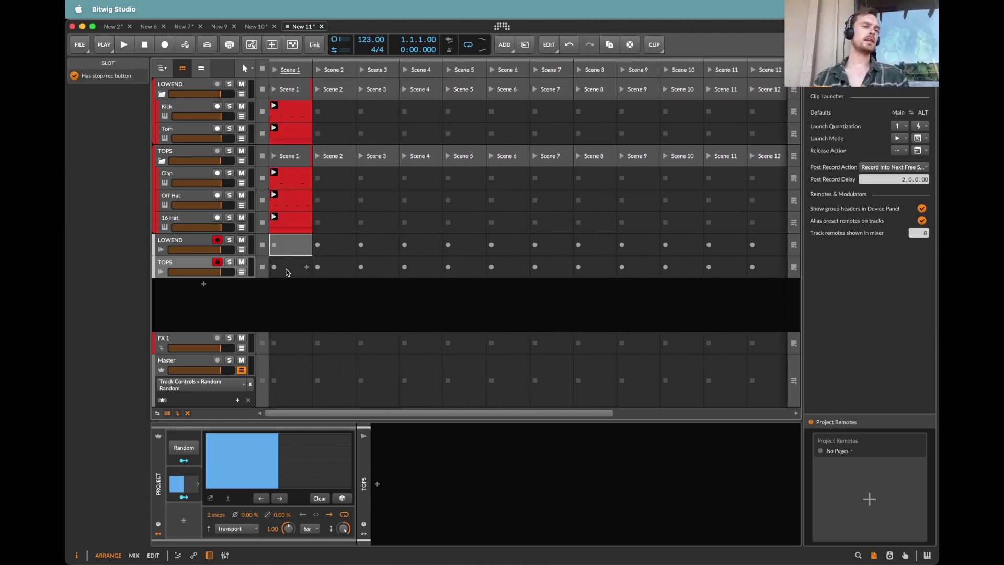
{"action": "left_click", "coordinate": [287, 274], "text": "shift"}
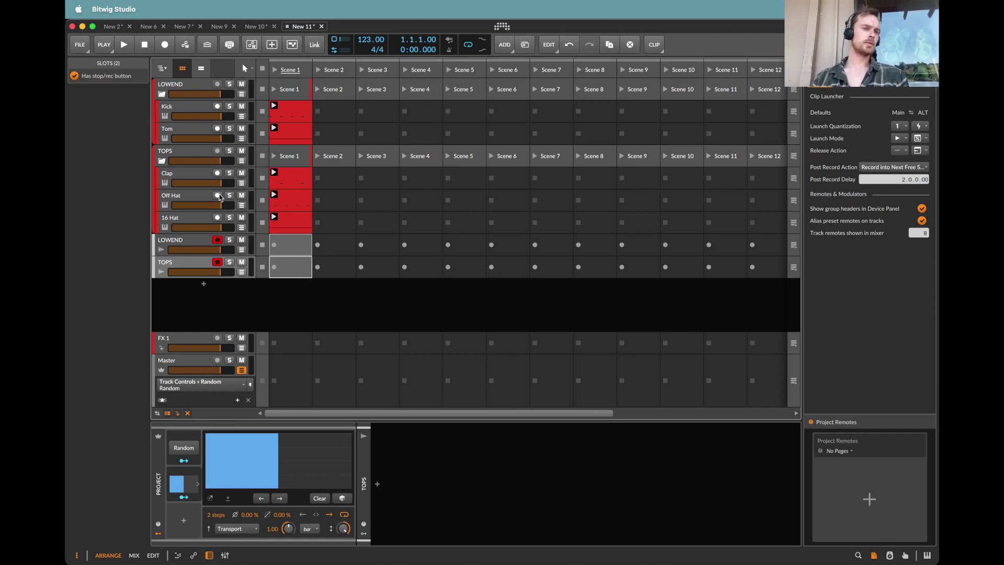
{"action": "left_click", "coordinate": [158, 165]}
{"action": "left_click", "coordinate": [162, 160]}
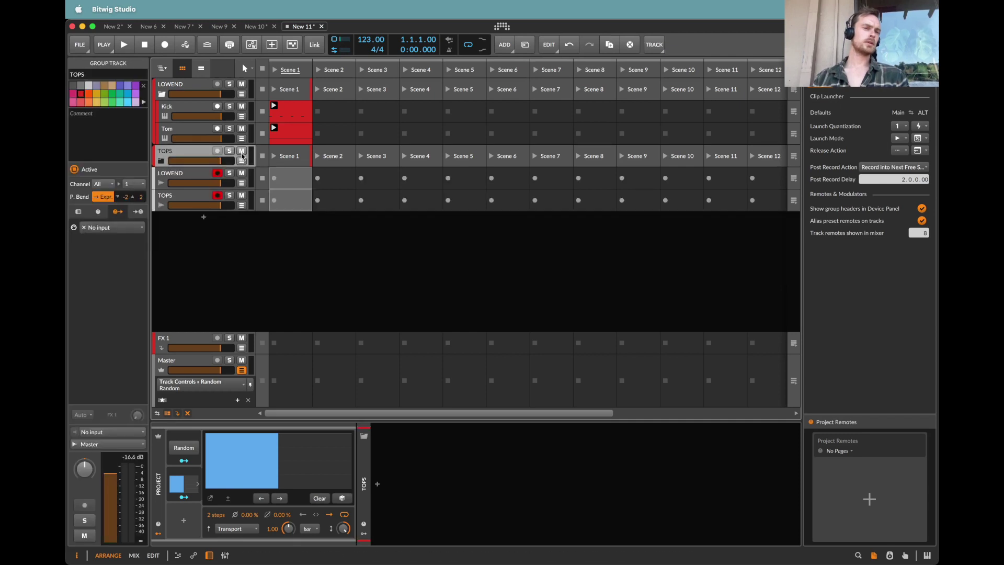
{"action": "left_click", "coordinate": [241, 84]}
{"action": "left_click", "coordinate": [242, 95]}
{"action": "left_click", "coordinate": [242, 95]}
{"action": "left_click", "coordinate": [285, 174]}
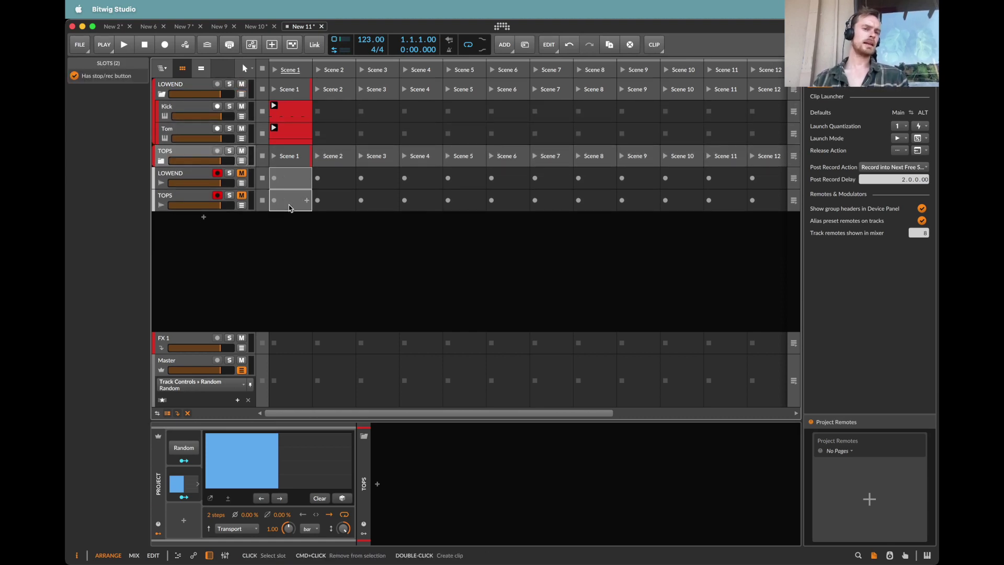
{"action": "key", "text": "Return"}
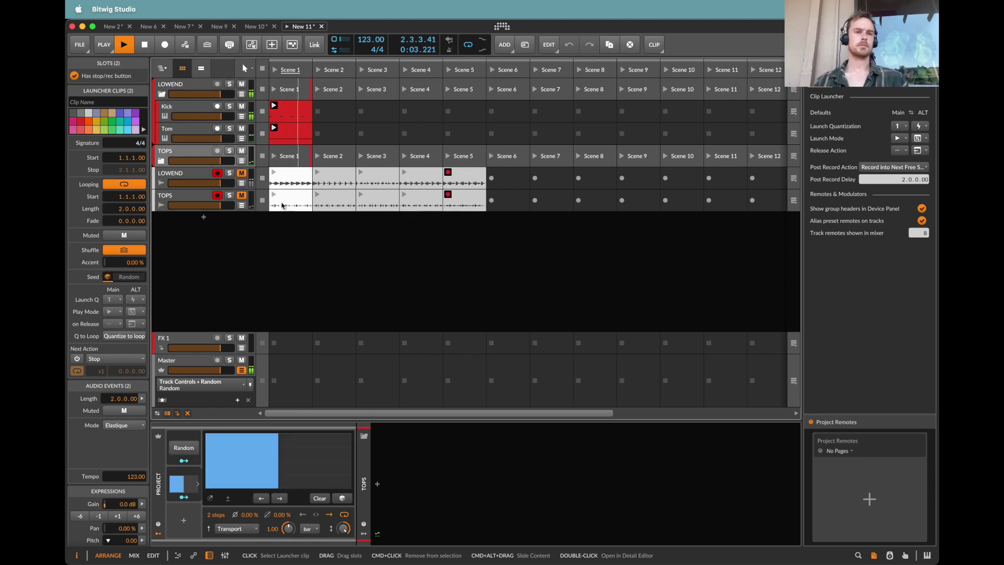
Step: Remove the Modulator Out routing from the Play offset of the 16 Hat track's Tops Collection 1 Sampler
{"action": "left_click", "coordinate": [161, 160]}
{"action": "double_click", "coordinate": [180, 220]}
{"action": "left_click", "coordinate": [509, 464]}
{"action": "scroll", "coordinate": [532, 381], "scroll_direction": "down", "scroll_amount": 5}
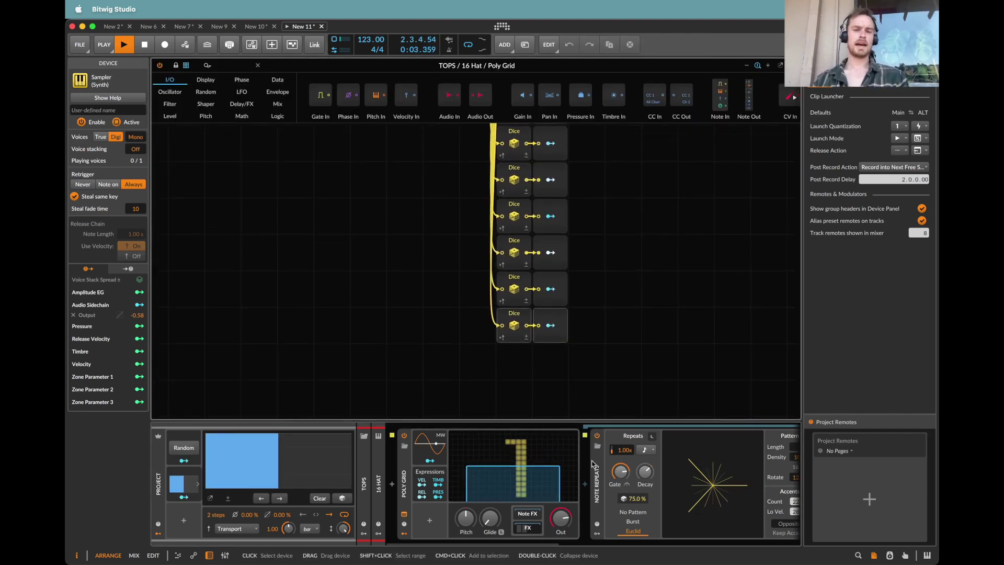
{"action": "scroll", "coordinate": [593, 463], "scroll_direction": "right", "scroll_amount": 5}
{"action": "right_click", "coordinate": [676, 512]}
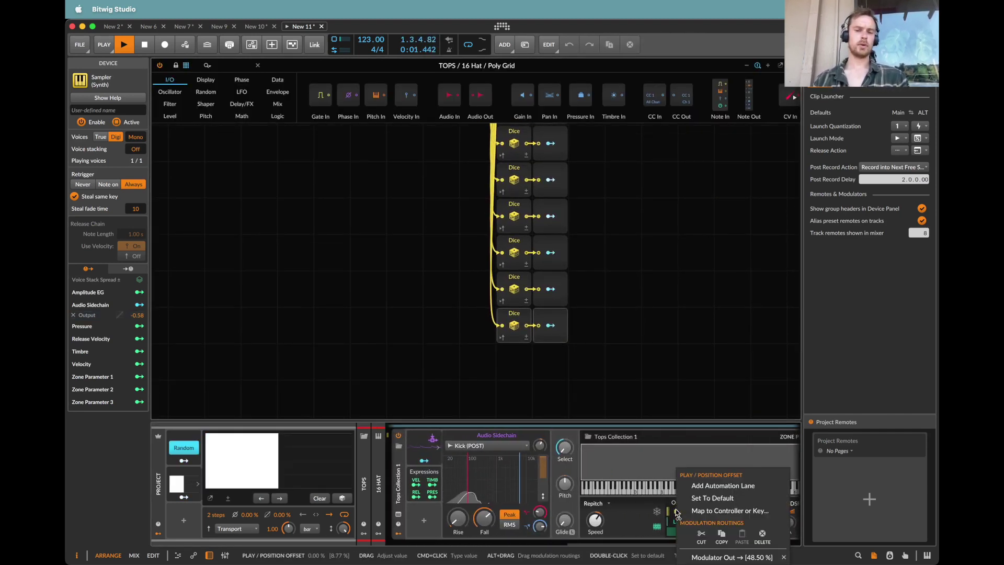
{"action": "left_click", "coordinate": [782, 557]}
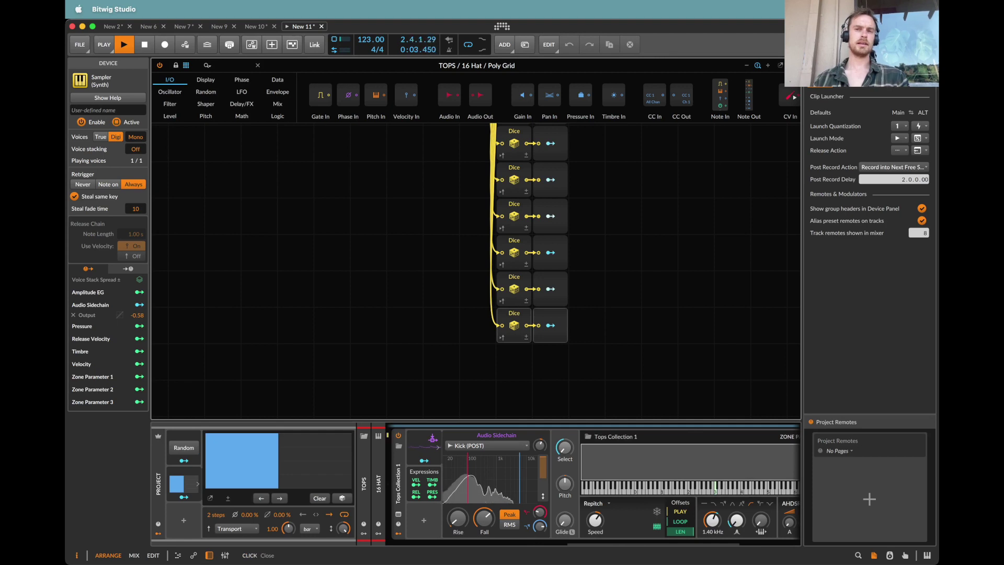
{"action": "left_click", "coordinate": [257, 65]}
Step: Remove the modulation routing from the Play offset of the Off Hat track's Tops Collection 1 Sampler
{"action": "left_click", "coordinate": [179, 196]}
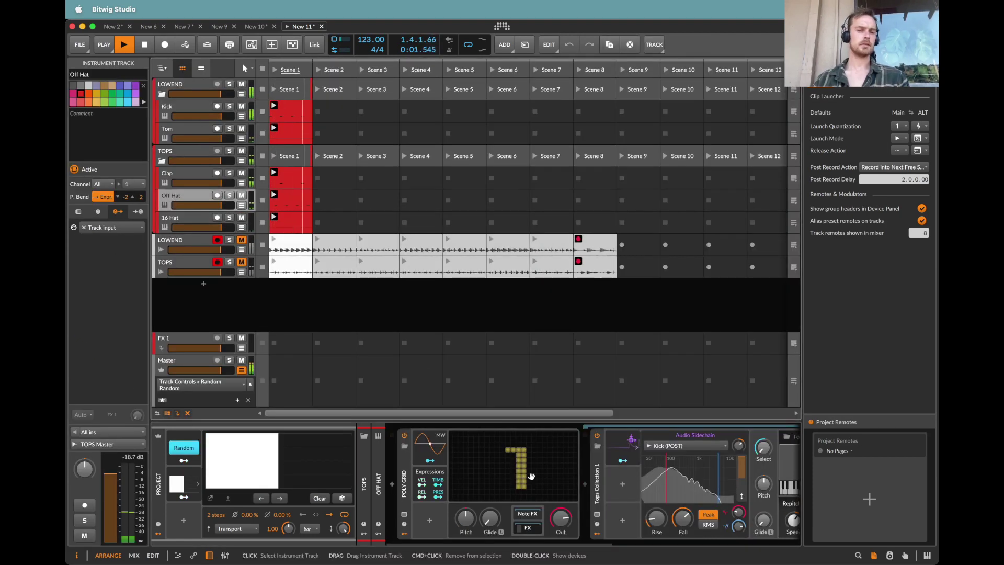
{"action": "scroll", "coordinate": [531, 476], "scroll_direction": "right", "scroll_amount": 5}
{"action": "left_click", "coordinate": [599, 475]}
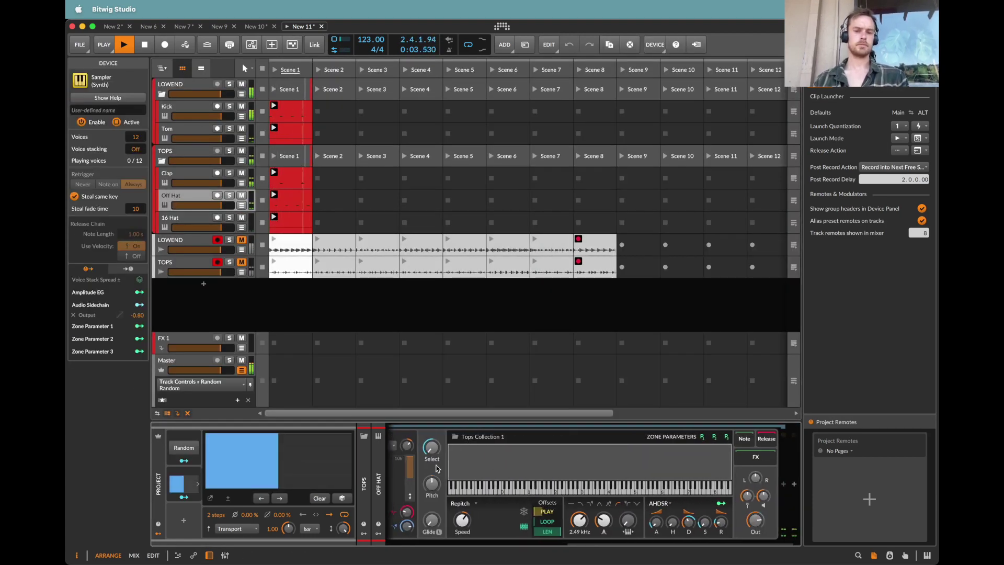
{"action": "right_click", "coordinate": [553, 511]}
{"action": "left_click", "coordinate": [658, 558]}
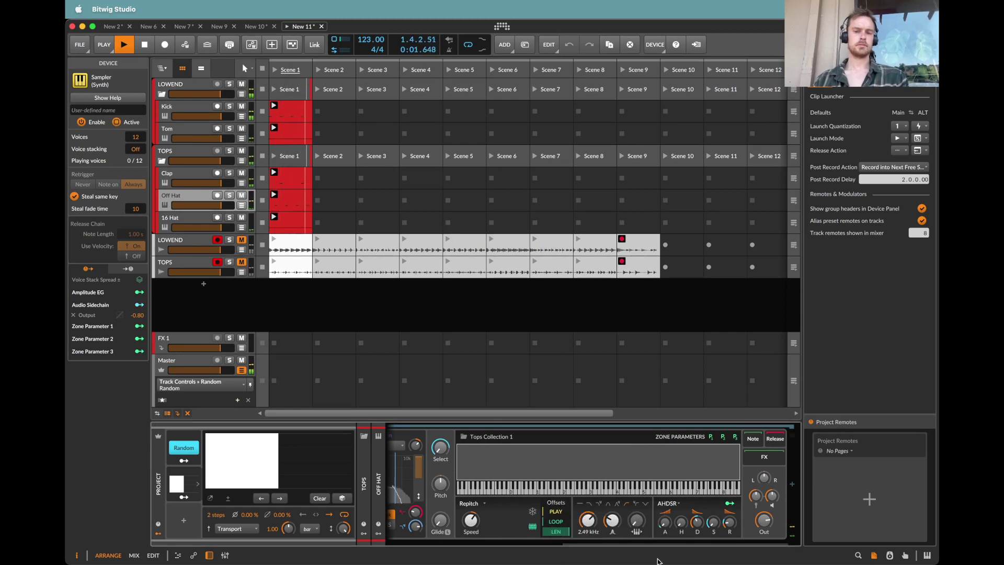
Step: Duplicate the last empty scene to extend the launcher to Scene 17, and stop the recording during Scene 15
{"action": "scroll", "coordinate": [614, 314], "scroll_direction": "right", "scroll_amount": 3}
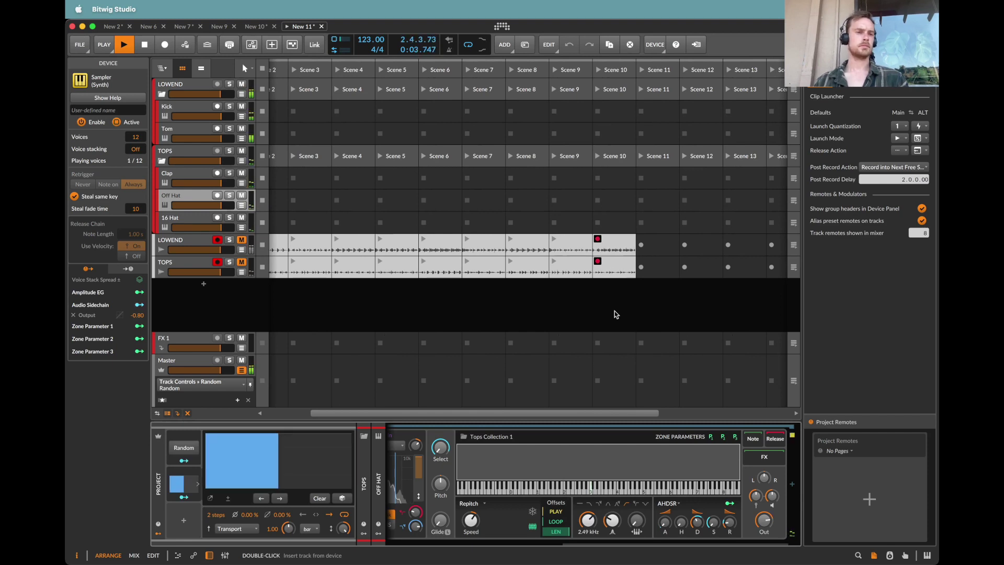
{"action": "scroll", "coordinate": [613, 314], "scroll_direction": "right", "scroll_amount": 3}
{"action": "scroll", "coordinate": [614, 313], "scroll_direction": "right", "scroll_amount": 2}
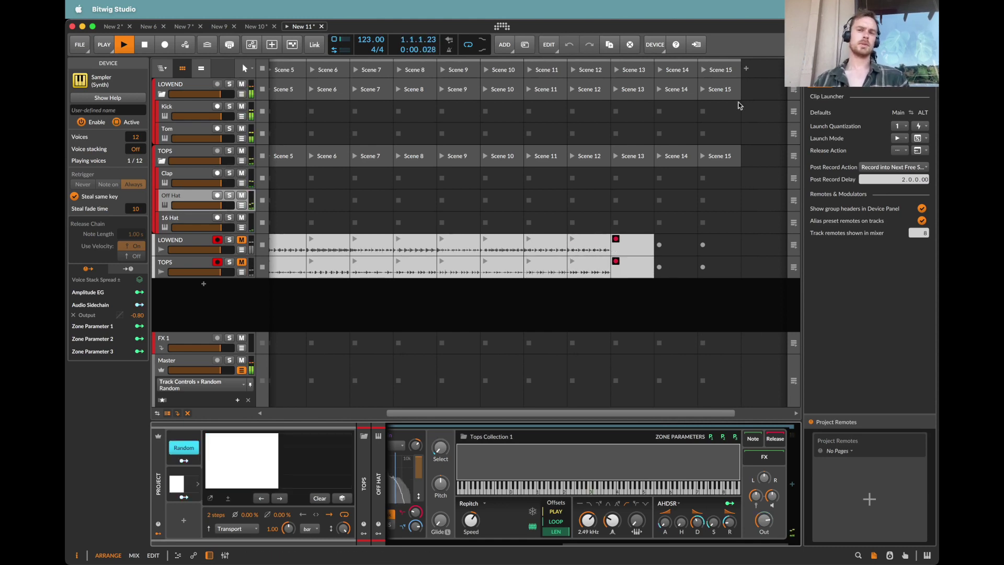
{"action": "scroll", "coordinate": [717, 278], "scroll_direction": "right", "scroll_amount": 2}
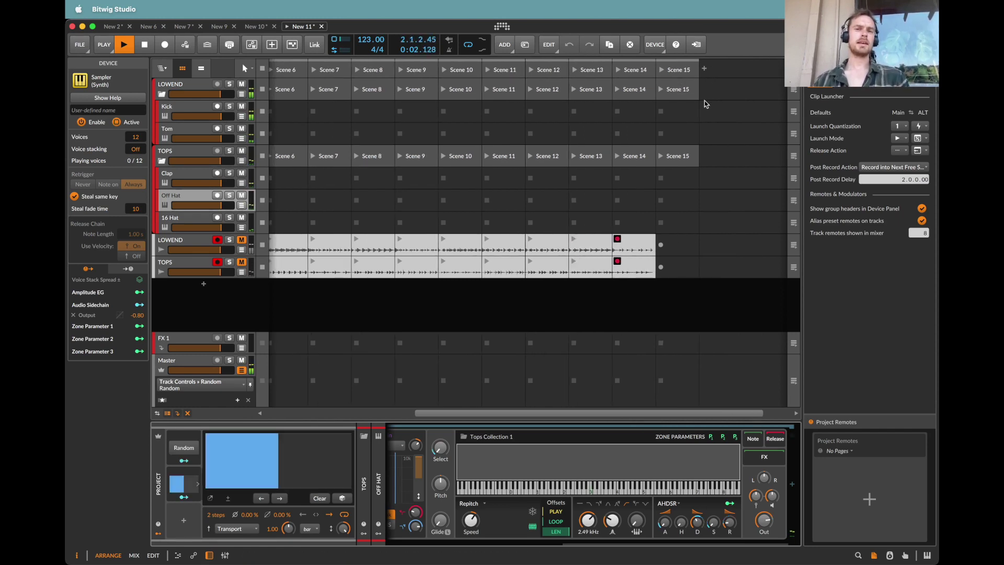
{"action": "left_click", "coordinate": [685, 74]}
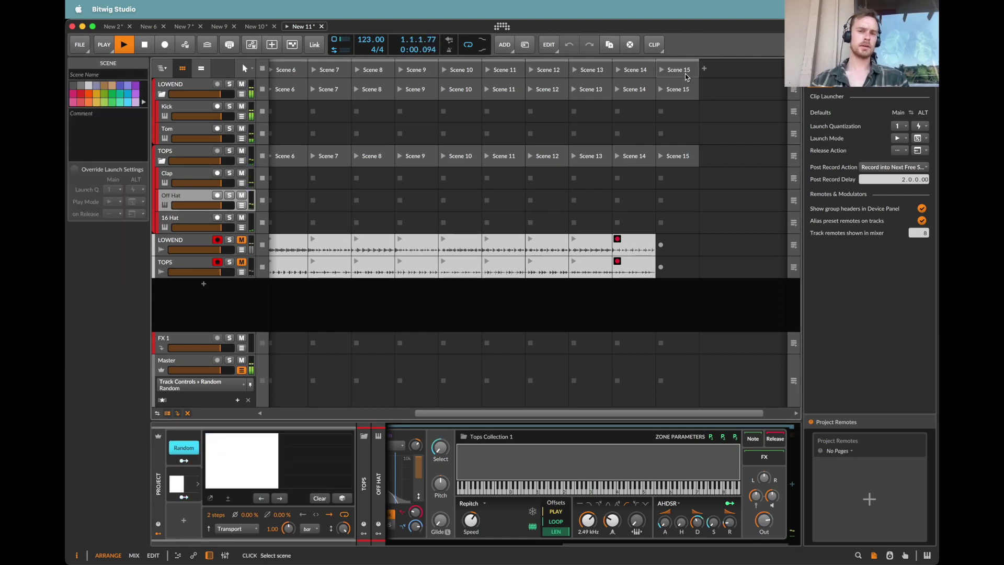
{"action": "key", "text": "super+d"}
{"action": "key", "text": "space"}
{"action": "scroll", "coordinate": [574, 193], "scroll_direction": "right", "scroll_amount": 10}
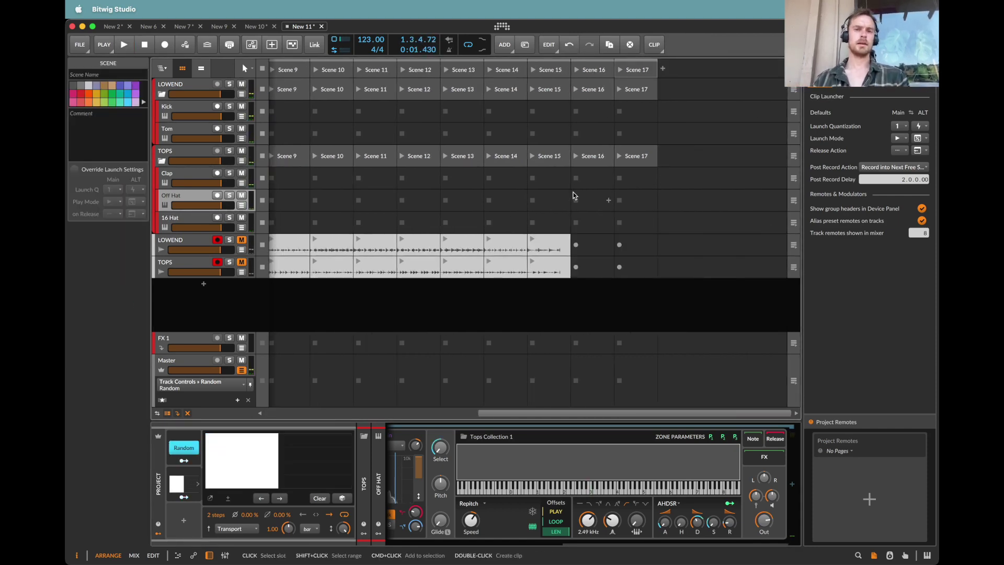
Step: Delete Scenes 15 to 17 from the clip launcher
{"action": "left_click", "coordinate": [556, 67]}
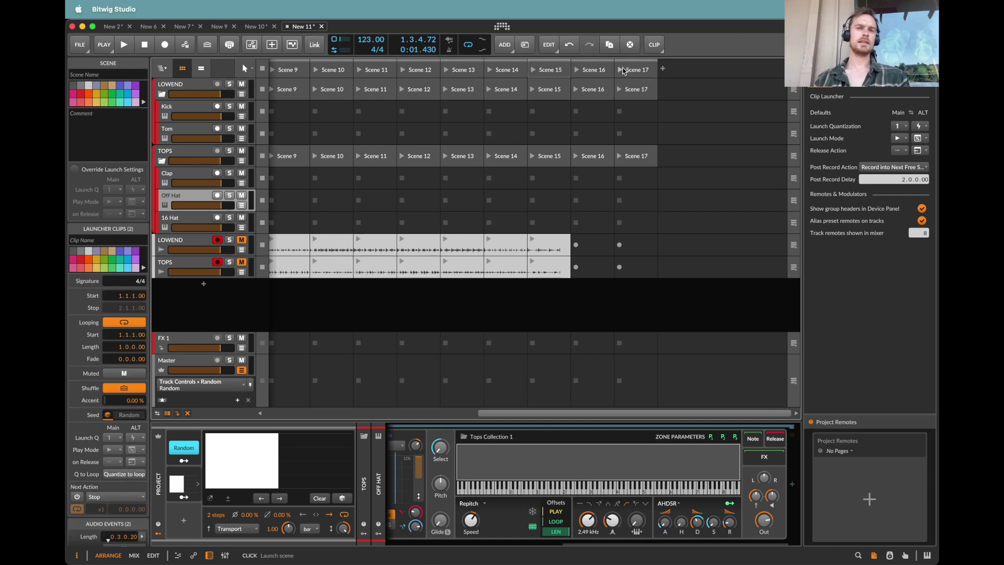
{"action": "left_click", "coordinate": [620, 69], "text": "shift"}
{"action": "left_click", "coordinate": [637, 70], "text": "shift"}
{"action": "key", "text": "Delete"}
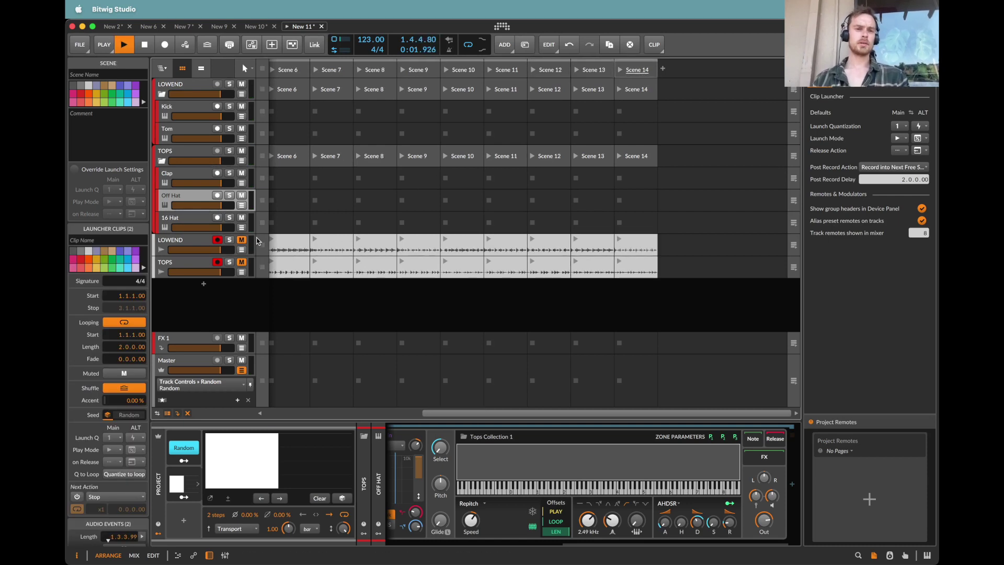
Step: Unmute the LOWEND and TOPS audio tracks and combine them into one soloed group track
{"action": "left_click", "coordinate": [241, 261]}
{"action": "left_click", "coordinate": [196, 263]}
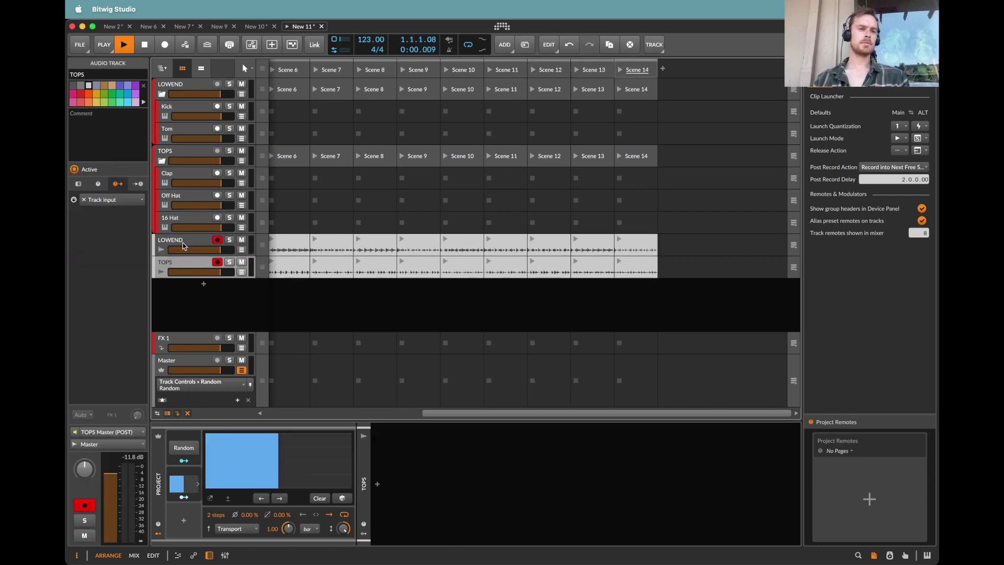
{"action": "left_click", "coordinate": [184, 243], "text": "shift"}
{"action": "key", "text": "super+g"}
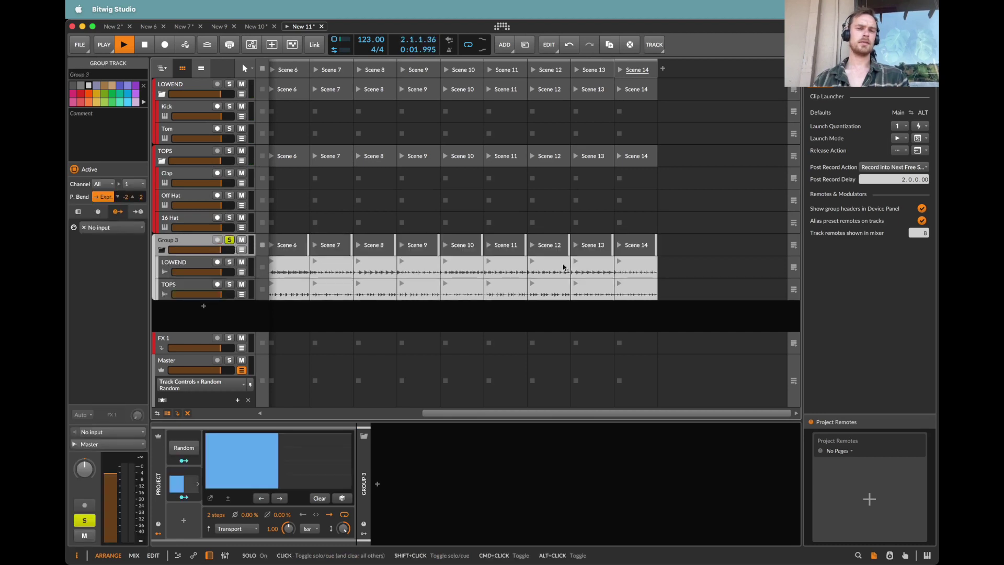
Step: Audition the recorded clips by launching Scene 12 and Scene 13 of the new audio group
{"action": "left_click", "coordinate": [547, 272]}
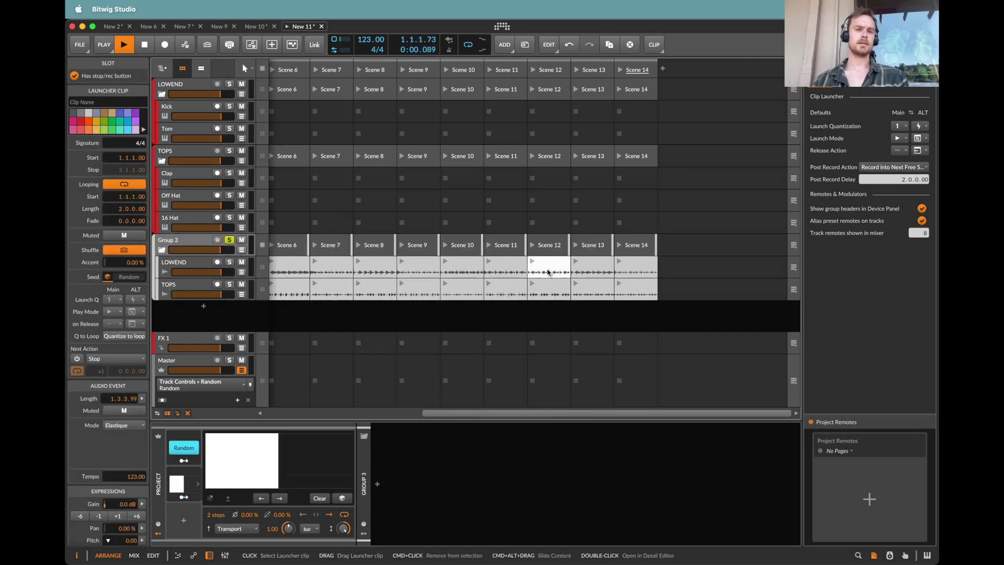
{"action": "left_click", "coordinate": [533, 246]}
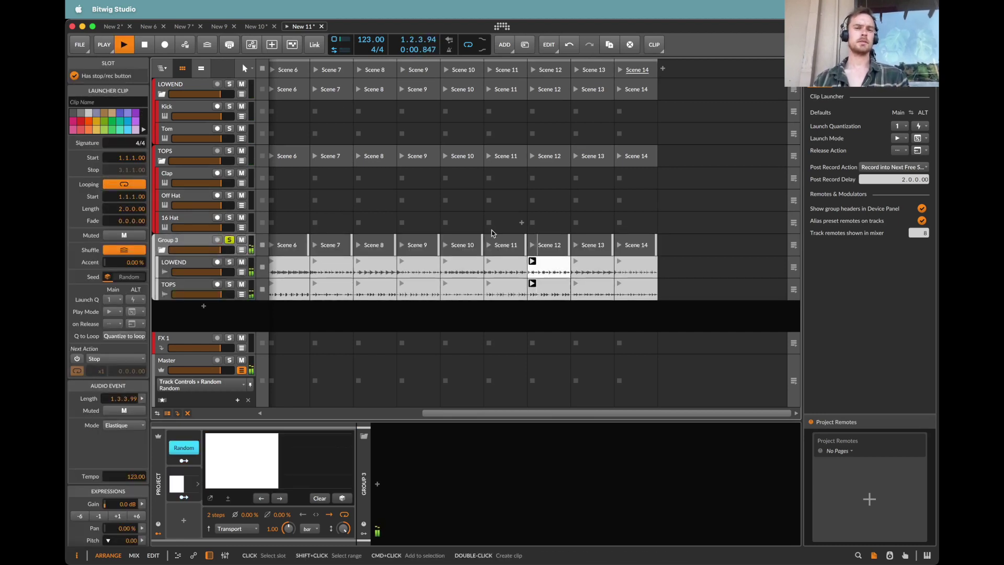
{"action": "left_click", "coordinate": [576, 245]}
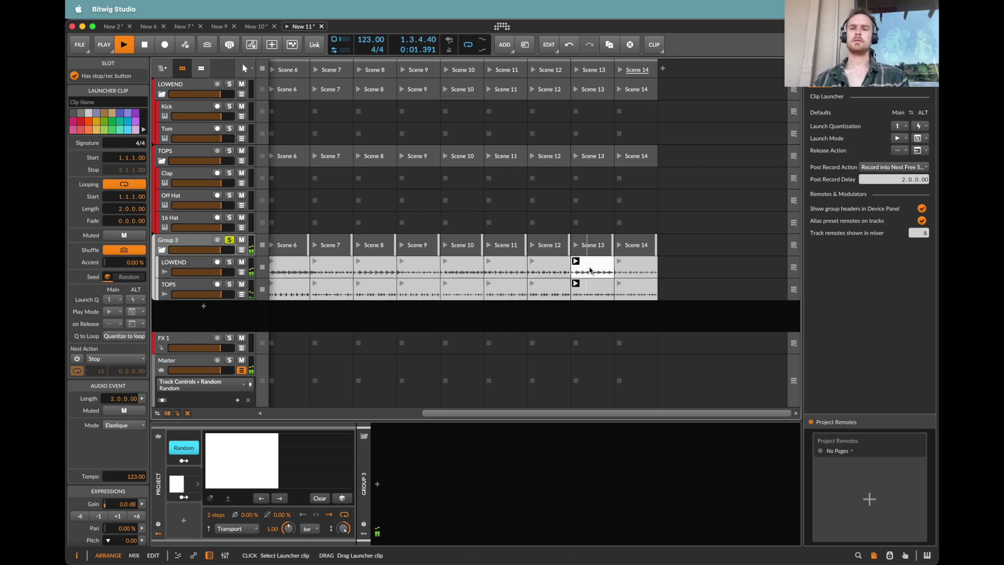
Step: Try replacing the opening hit of the LOWEND Scene 13 clip with a copy of its hit at 2.1
{"action": "double_click", "coordinate": [590, 270]}
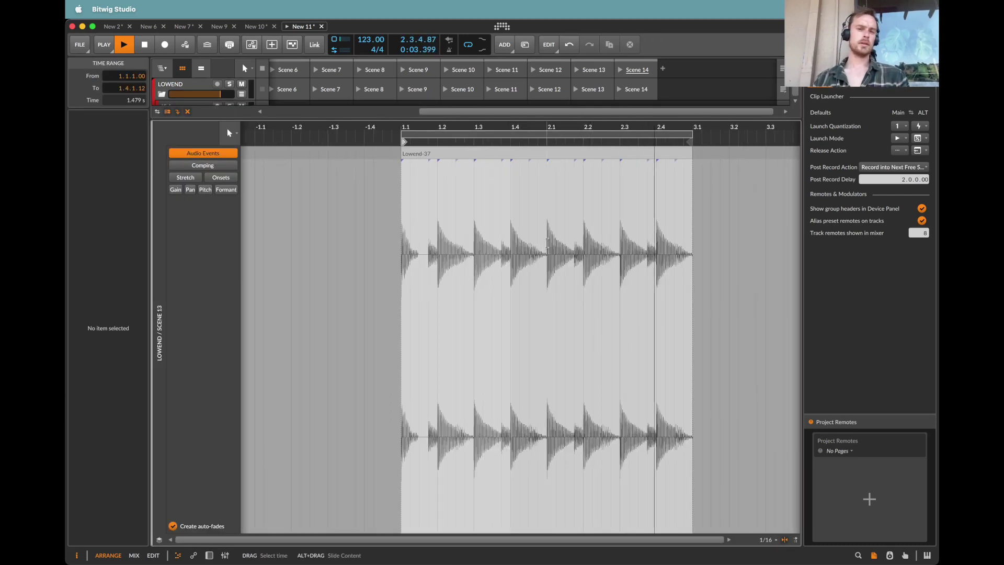
{"action": "left_click_drag", "start_coordinate": [547, 246], "coordinate": [573, 253]}
{"action": "key", "text": "super+c"}
{"action": "left_click", "coordinate": [404, 248]}
{"action": "key", "text": "super+v"}
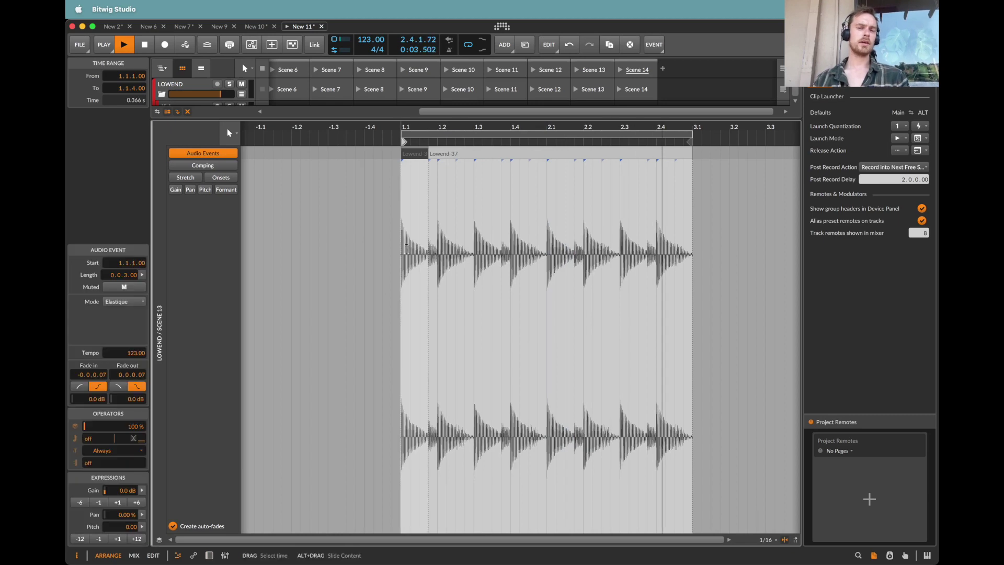
{"action": "key", "text": "super+z"}
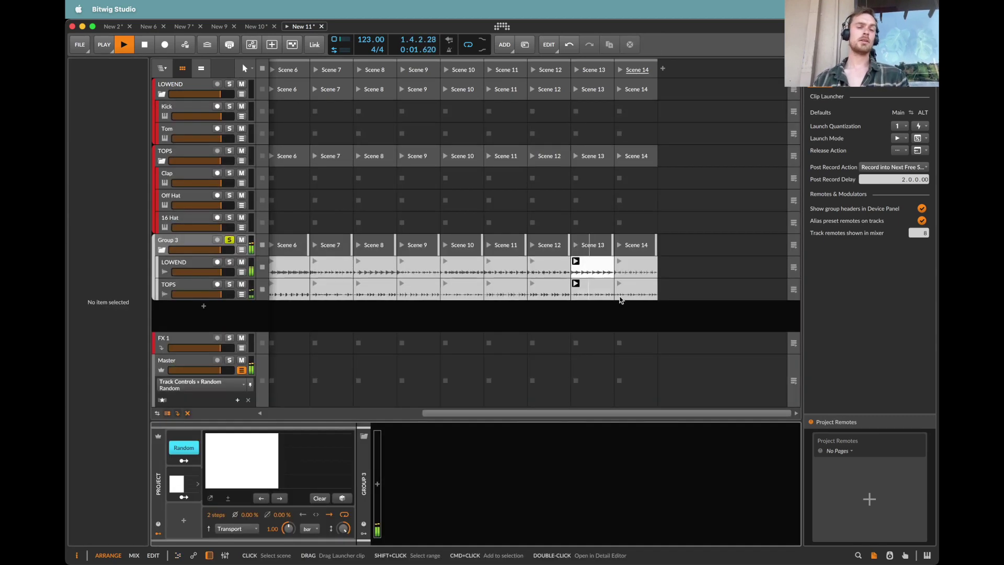
Step: Stop playback and try moving the start of the LOWEND Scene 13 clip to 2.1
{"action": "double_click", "coordinate": [598, 272]}
{"action": "key", "text": "space"}
{"action": "left_click_drag", "start_coordinate": [403, 141], "coordinate": [548, 144]}
{"action": "key", "text": "super+z"}
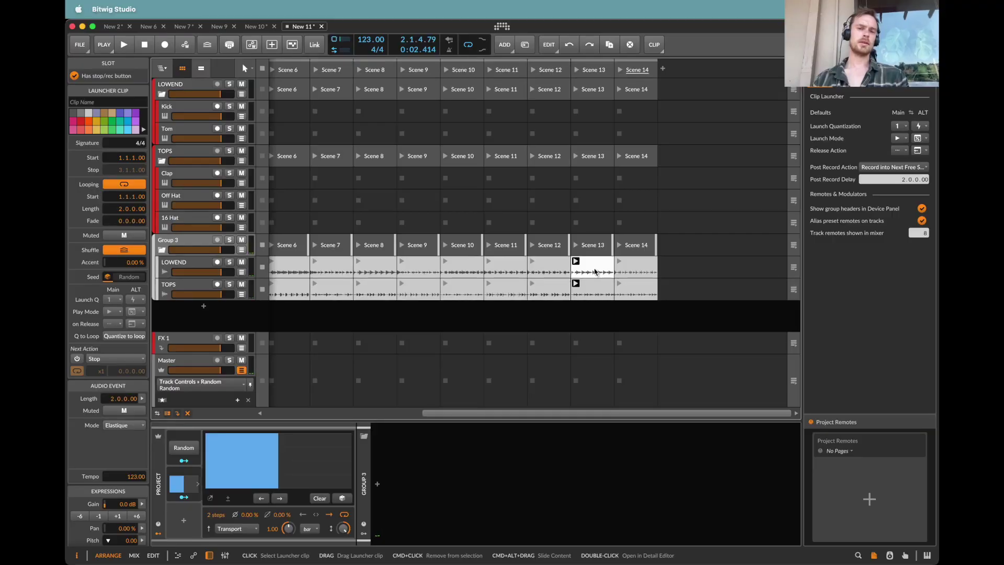
Step: Save the LOWEND audio clip in Scene 13 to the library under the name LOWEND - 13
{"action": "right_click", "coordinate": [594, 271]}
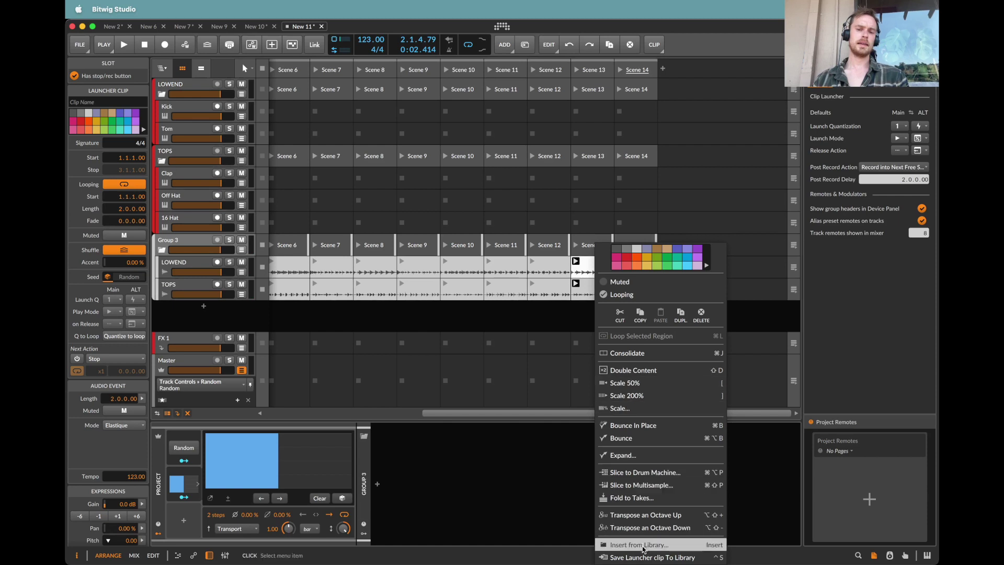
{"action": "left_click", "coordinate": [469, 420]}
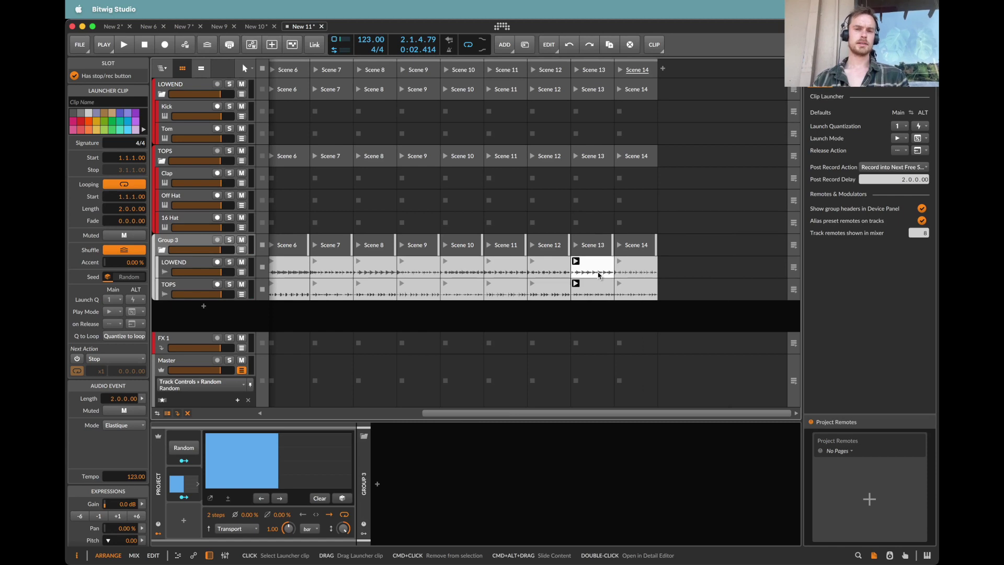
{"action": "key", "text": "super+alt+s"}
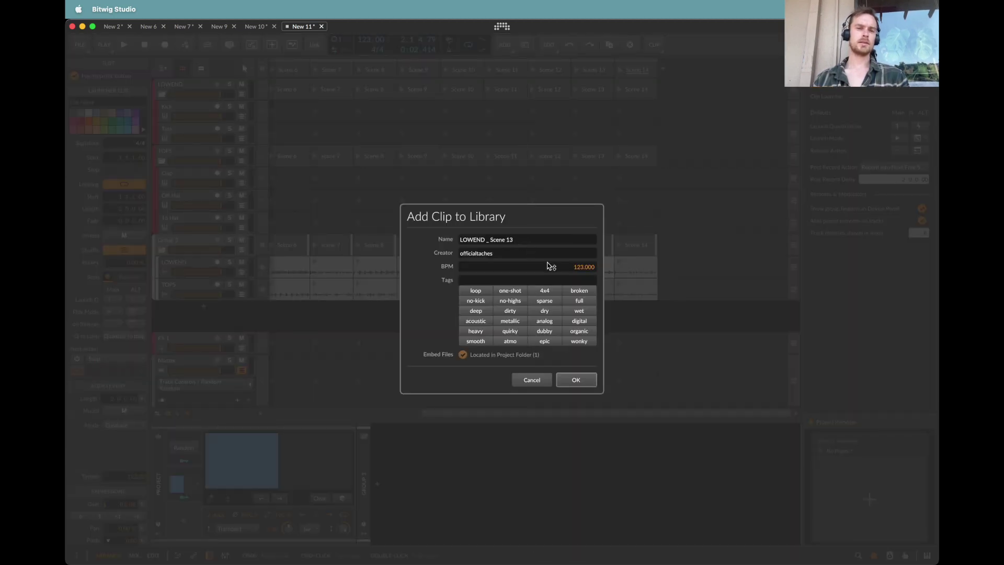
{"action": "double_click", "coordinate": [498, 240]}
{"action": "key", "text": "BackSpace"}
{"action": "key", "text": "BackSpace"}
{"action": "left_click", "coordinate": [575, 379]}
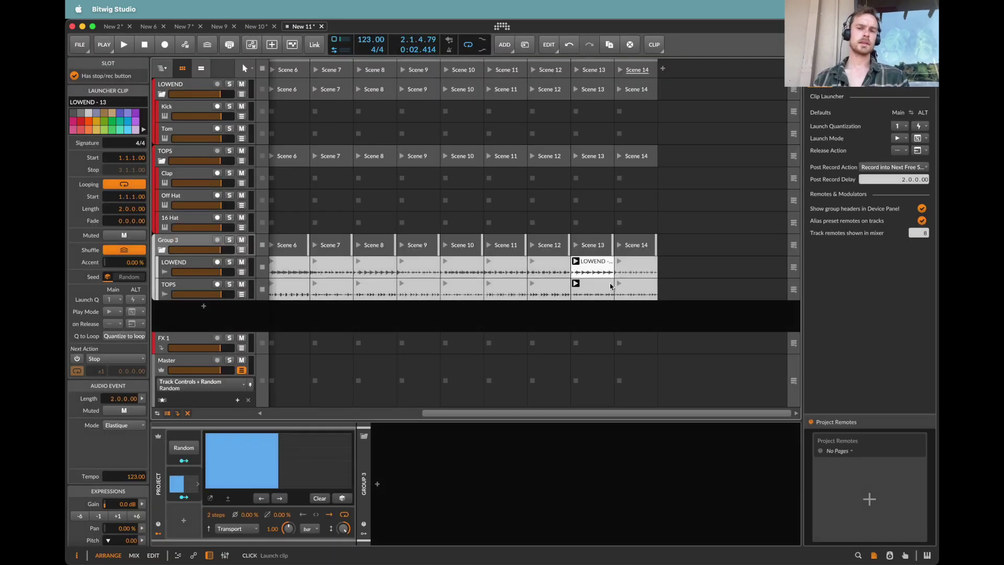
Step: Start saving the TOPS audio clip in Scene 13 to the library, shortening its name to TOPS 13
{"action": "left_click", "coordinate": [602, 287]}
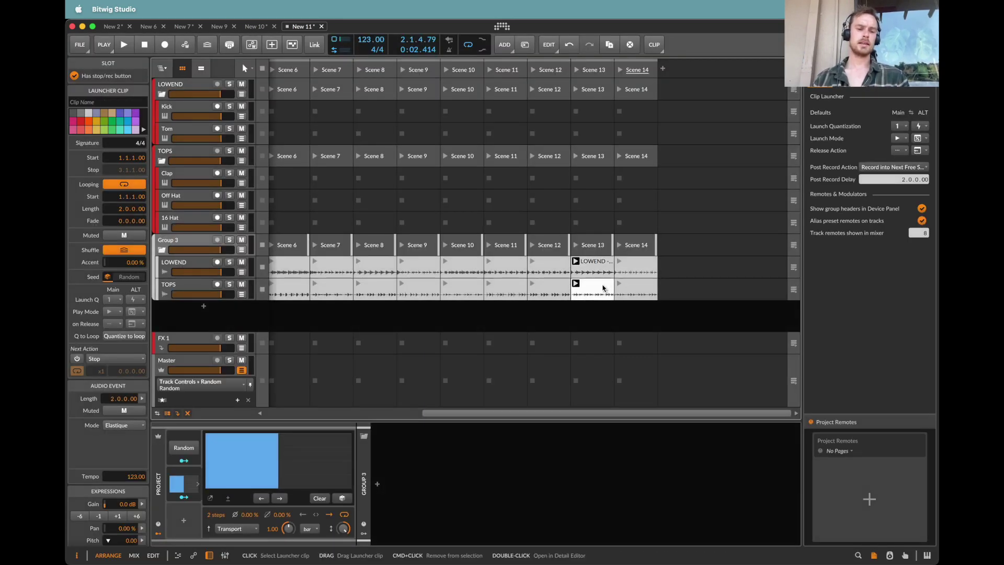
{"action": "key", "text": "super+s"}
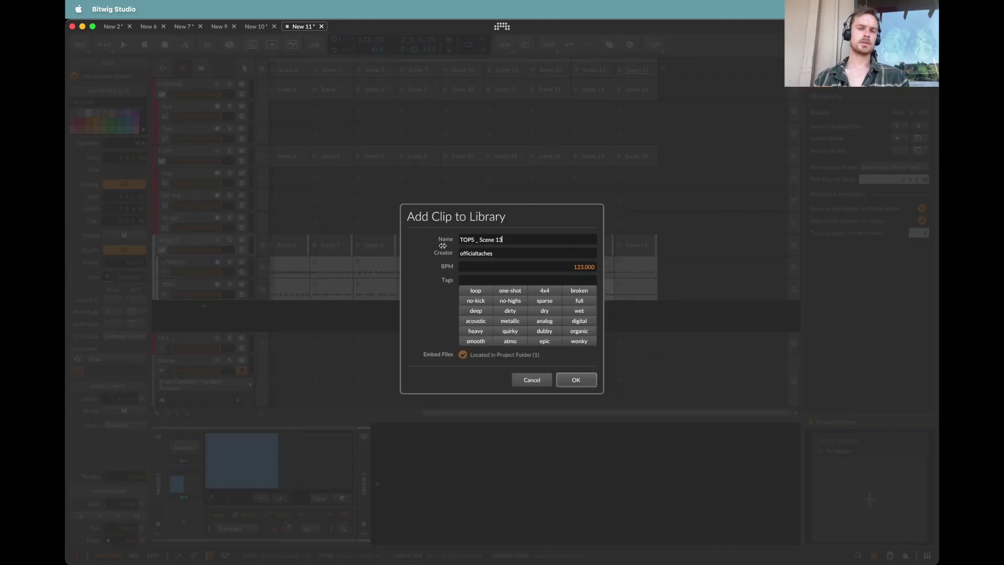
{"action": "double_click", "coordinate": [490, 239]}
{"action": "key", "text": "BackSpace"}
{"action": "key", "text": "BackSpace"}
{"action": "key", "text": "BackSpace"}
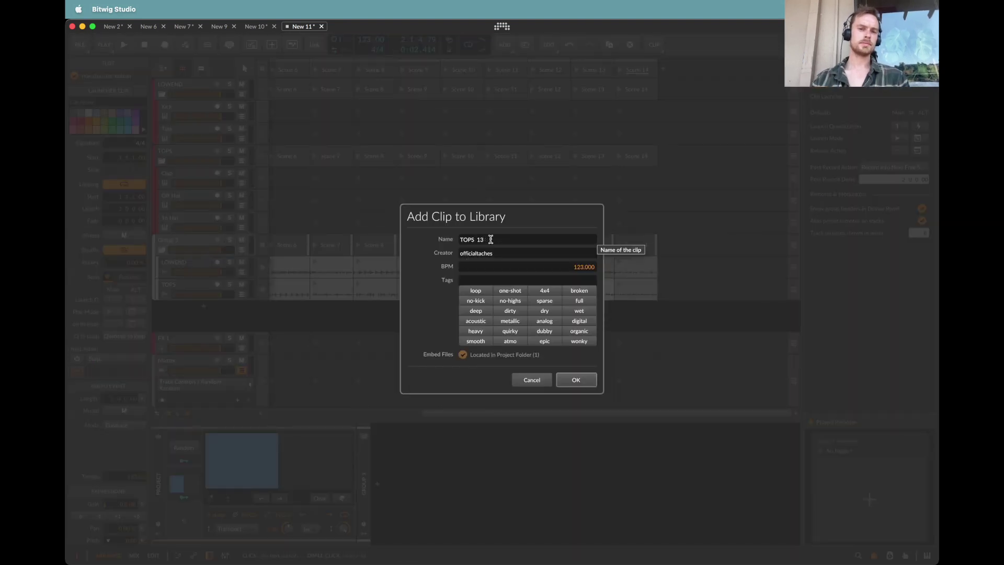